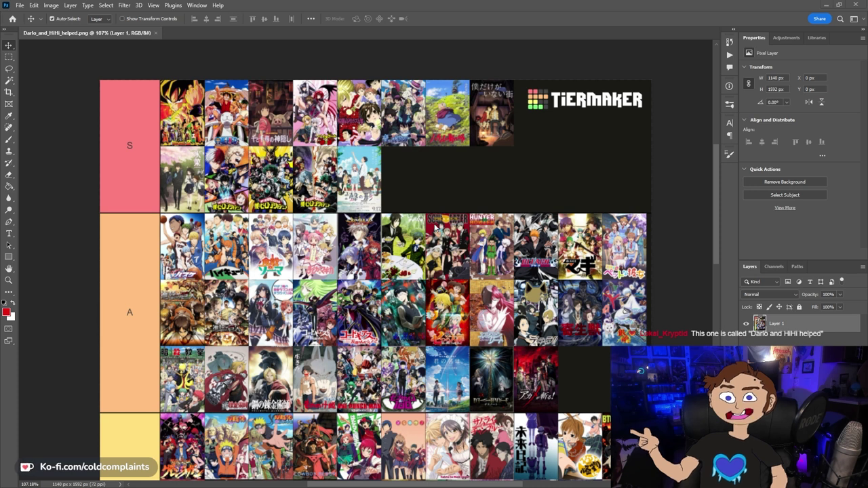
Look over the anime tier list from the S row down to the "??? never watched" row.
scroll(426, 231, left, 1)
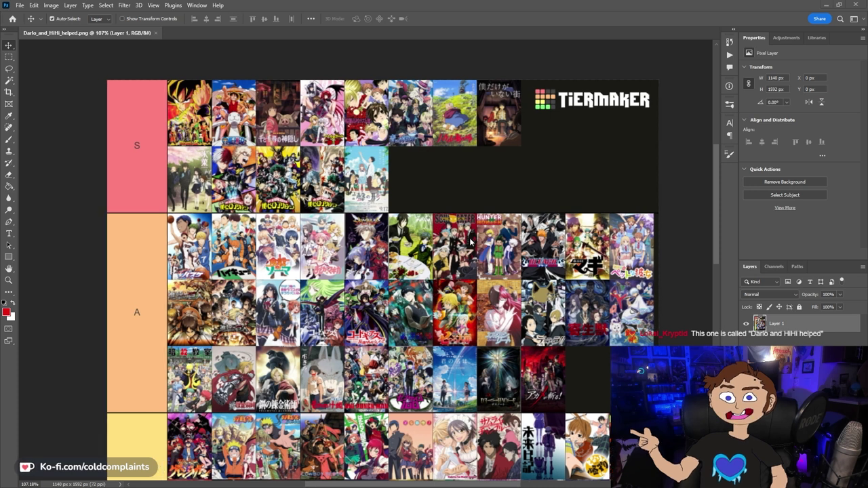
scroll(471, 241, left, 2)
scroll(475, 239, right, 2)
scroll(487, 234, up, 1)
scroll(486, 233, down, 1)
scroll(474, 231, up, 3)
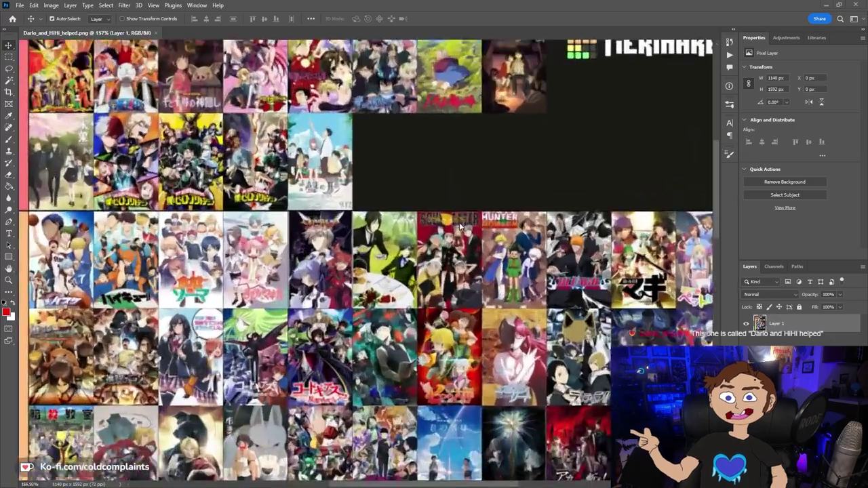
scroll(461, 230, down, 3)
scroll(468, 245, up, 2)
scroll(472, 263, down, 2)
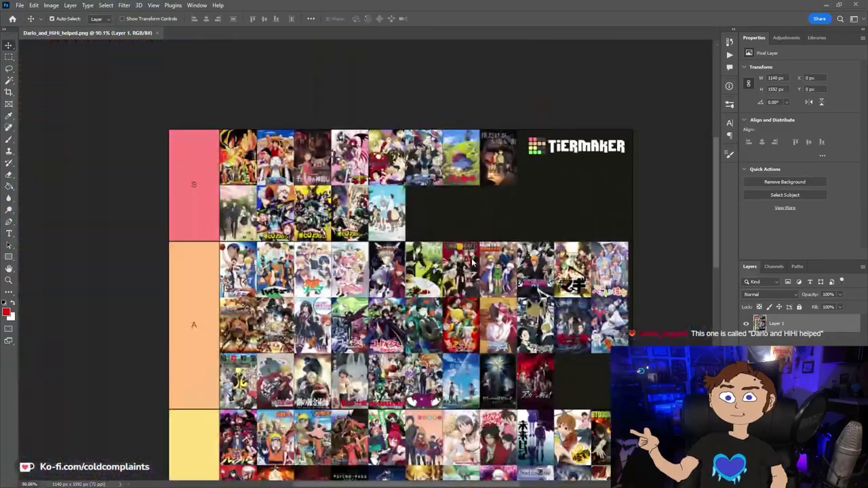
scroll(468, 258, up, 1)
scroll(441, 248, up, 2)
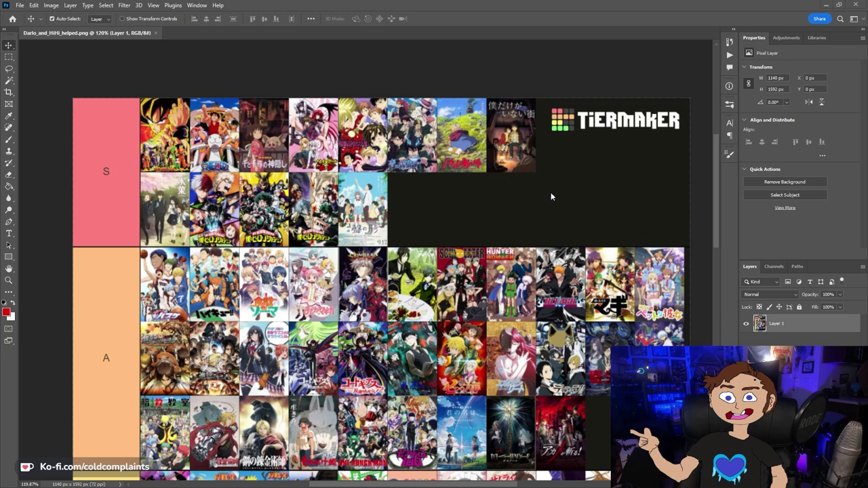
scroll(547, 186, down, 5)
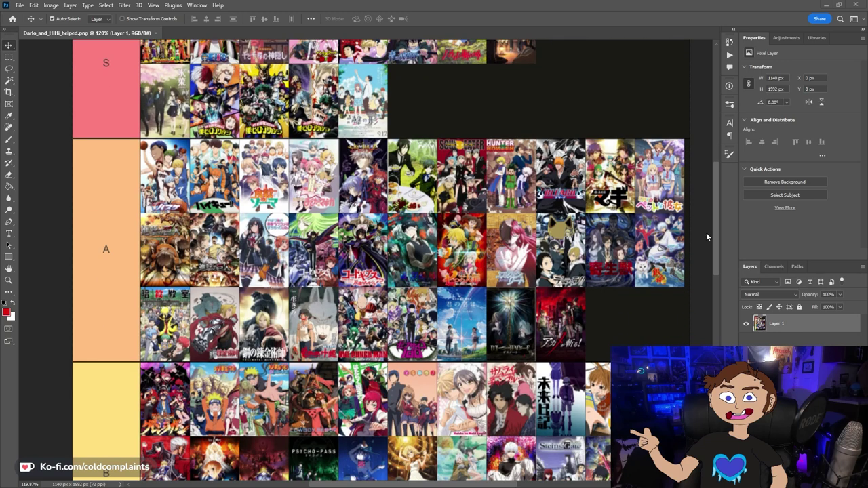
drag(716, 255, 715, 365)
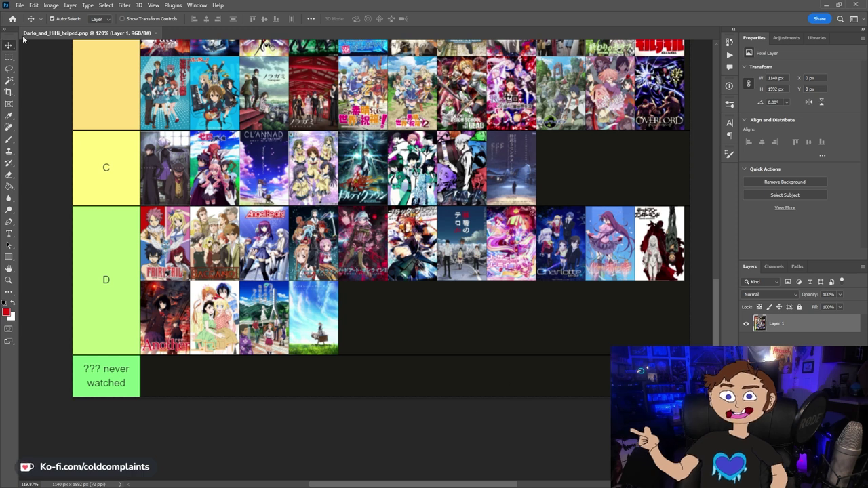
Choose the Brush tool and set the brush size to 10 px.
click(9, 140)
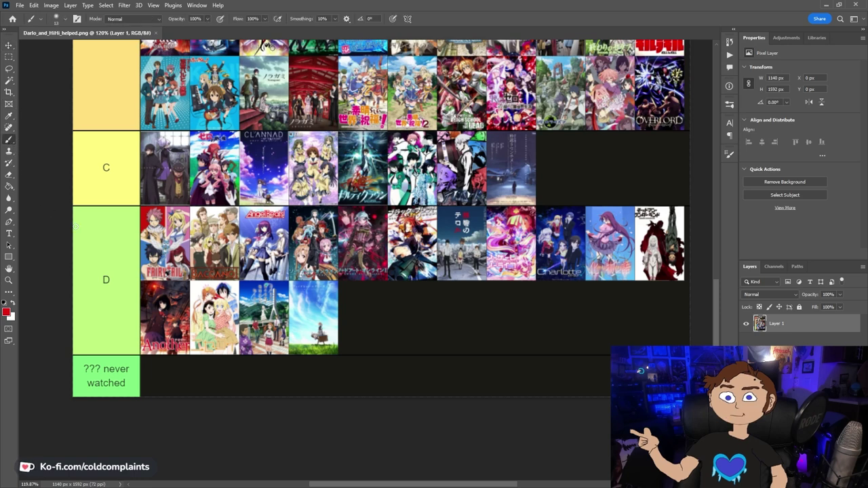
right_click(10, 144)
click(41, 148)
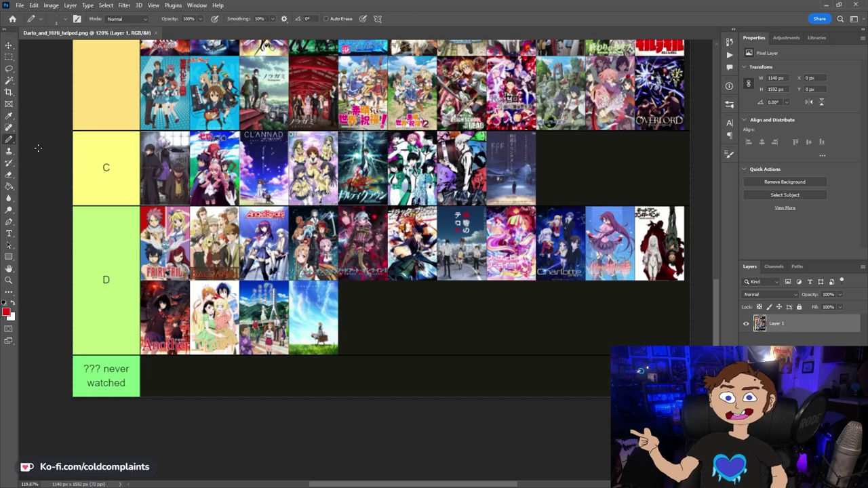
right_click(11, 139)
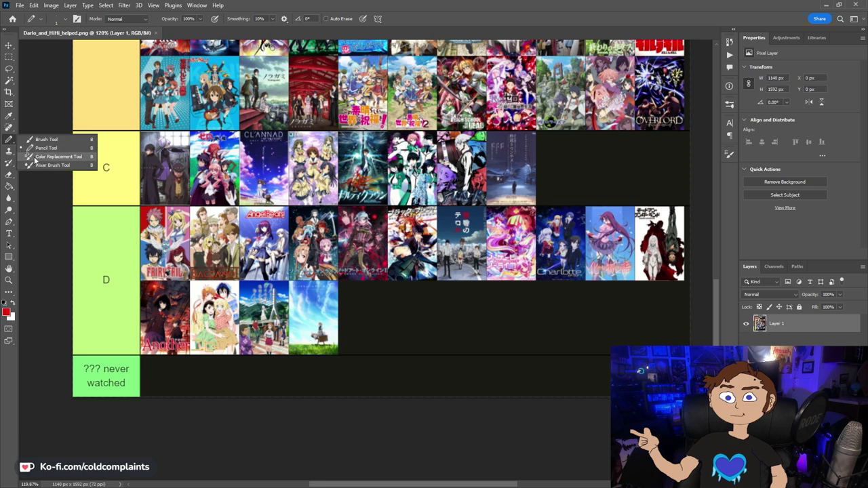
click(32, 140)
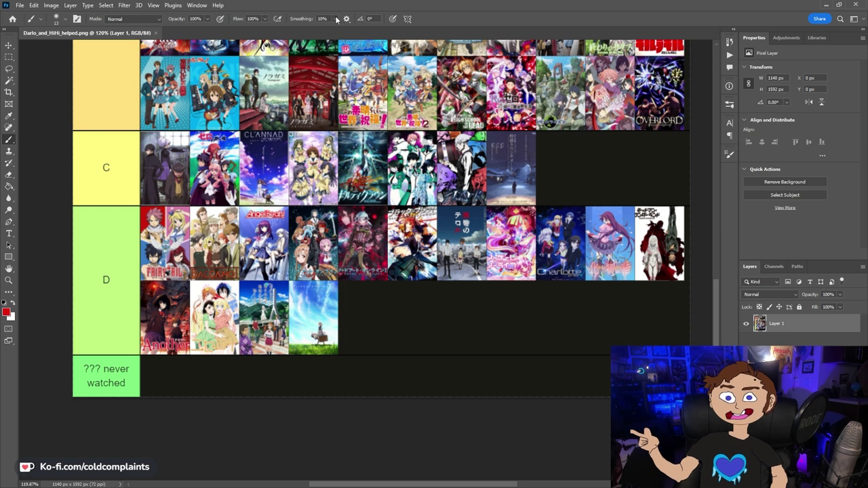
click(66, 19)
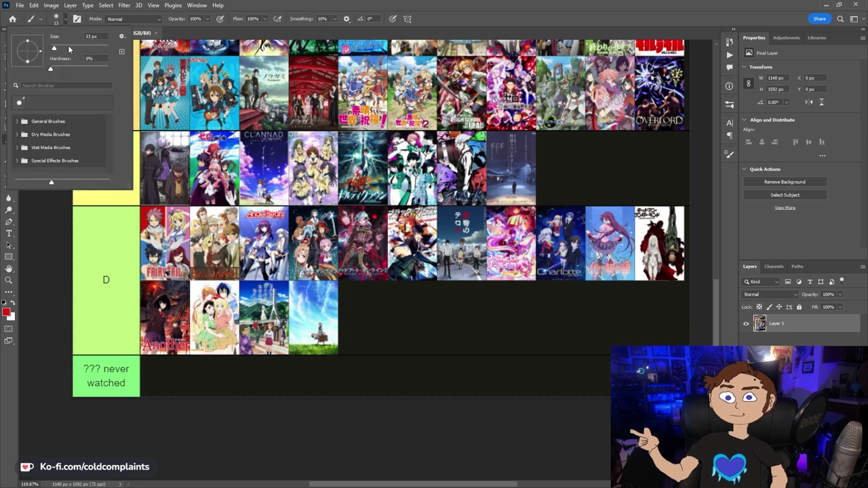
drag(56, 49, 54, 50)
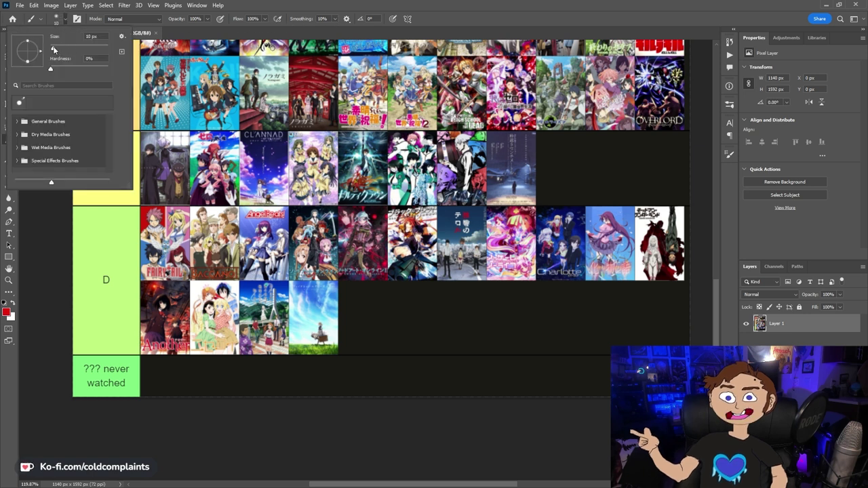
click(401, 317)
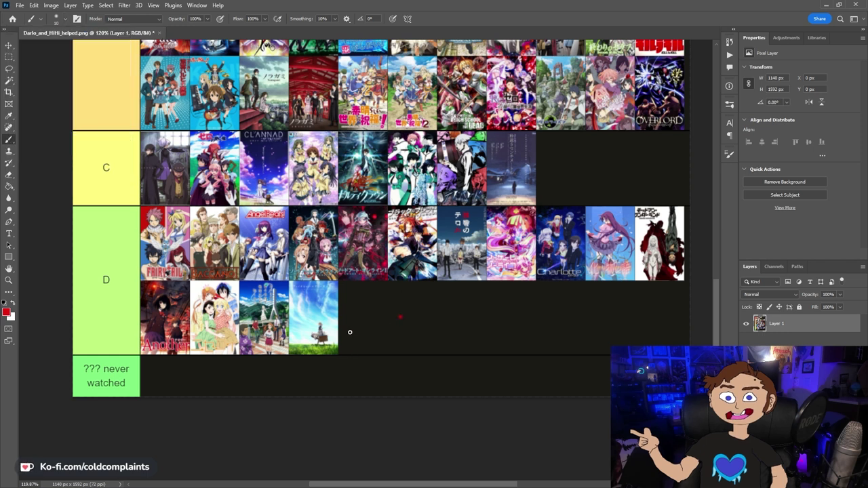
key(ctrl+z)
mouse_move(360, 330)
mouse_down()
mouse_move(328, 375)
mouse_move(273, 360)
mouse_move(239, 340)
mouse_move(230, 321)
mouse_move(254, 299)
mouse_move(339, 313)
mouse_move(357, 343)
mouse_up()
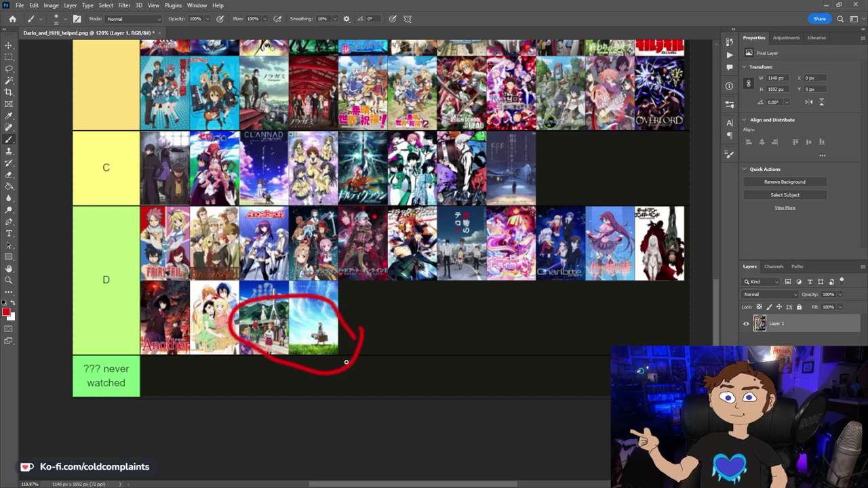
key(ctrl+z)
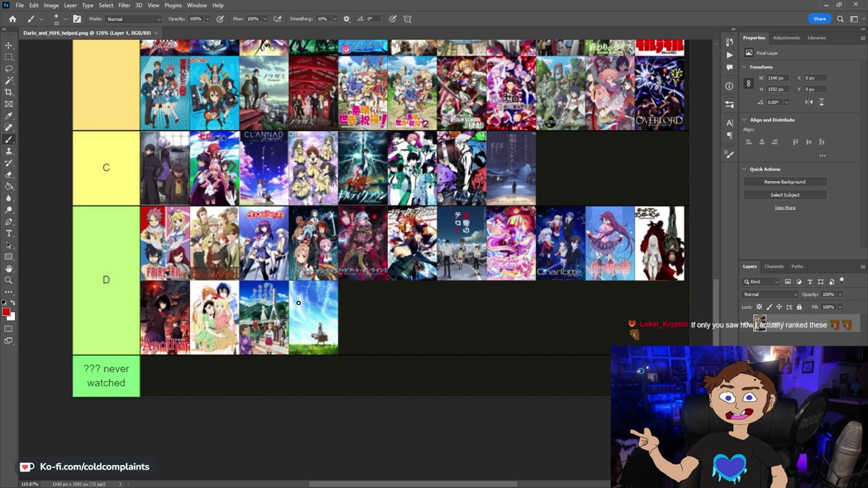
mouse_move(352, 305)
mouse_down()
mouse_move(382, 320)
mouse_move(373, 332)
mouse_up()
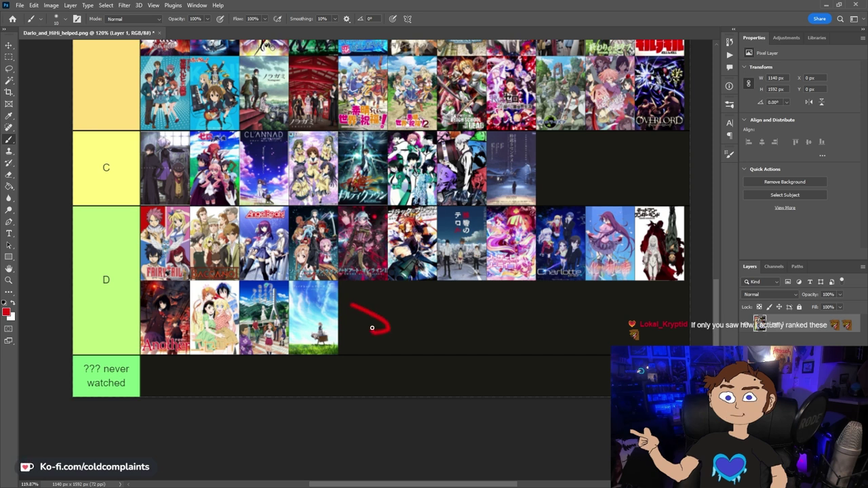
key(ctrl+z)
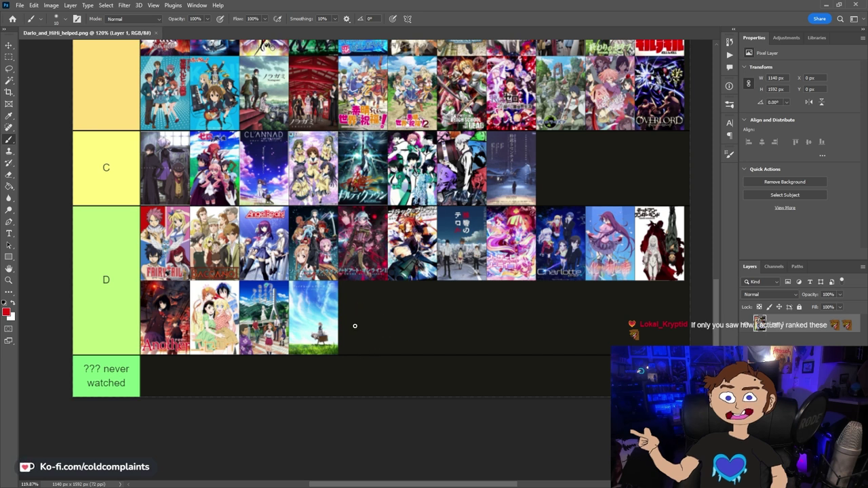
On tier D's second row, paint red question marks at the last two posters, a check mark on the second and a dash on the first.
mouse_move(334, 287)
mouse_down()
mouse_move(364, 298)
mouse_move(340, 298)
mouse_move(343, 325)
mouse_up()
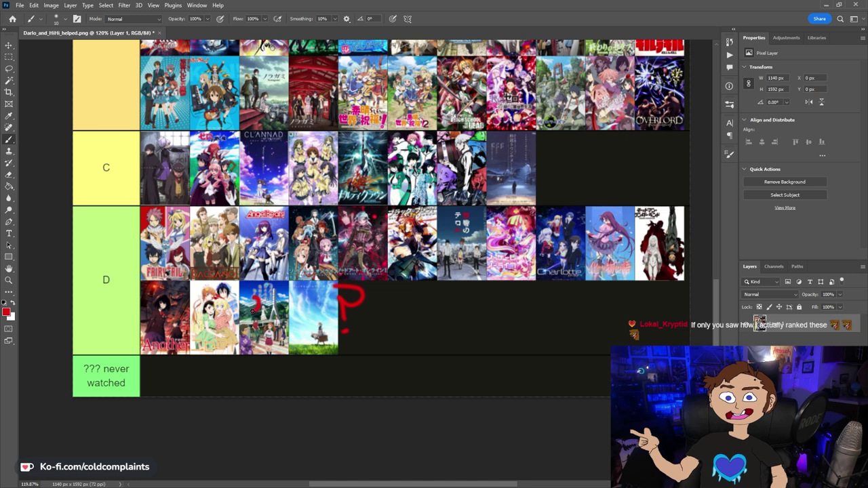
mouse_move(203, 307)
mouse_down()
mouse_move(206, 313)
mouse_move(221, 299)
mouse_up()
drag(155, 304, 175, 306)
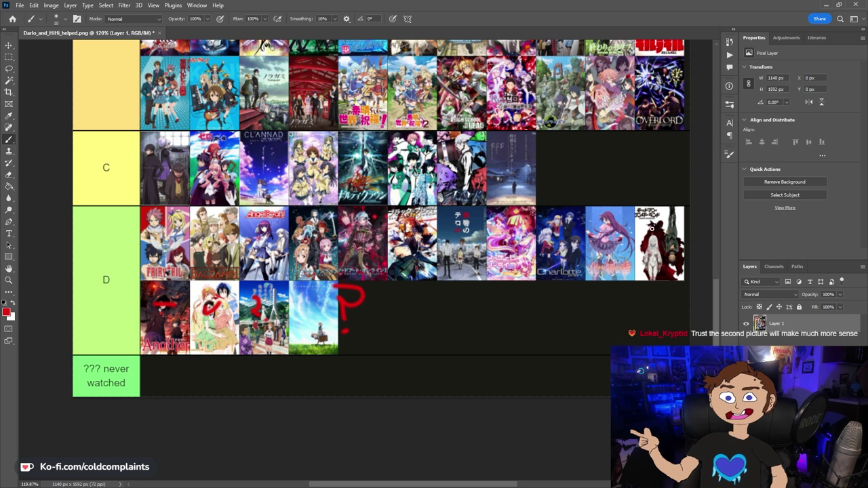
Mark tier D's first row from its last poster backwards in red: check mark, dash, dash on Charlotte, check mark, question mark.
drag(647, 252, 675, 221)
mouse_move(596, 244)
mouse_down()
mouse_move(615, 243)
mouse_move(605, 245)
mouse_up()
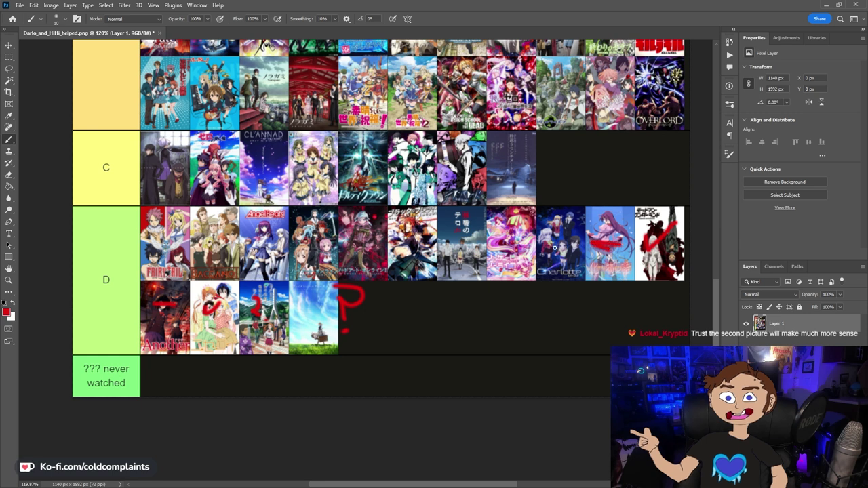
drag(546, 247, 578, 246)
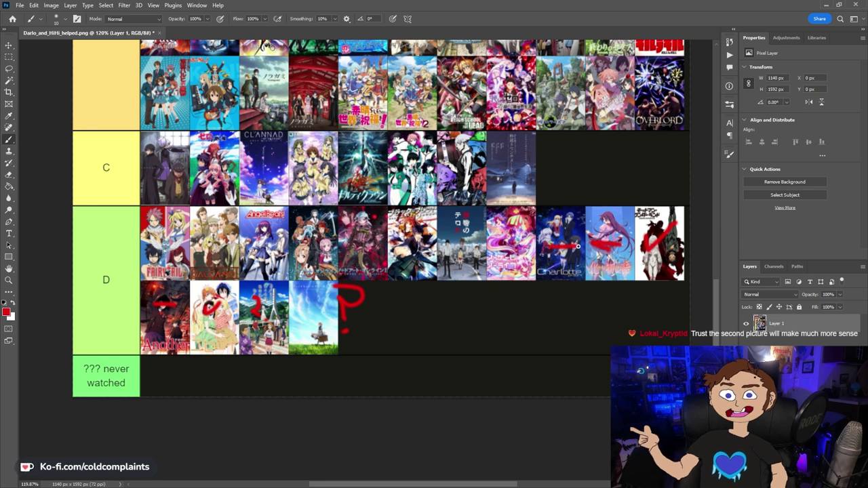
drag(503, 247, 540, 217)
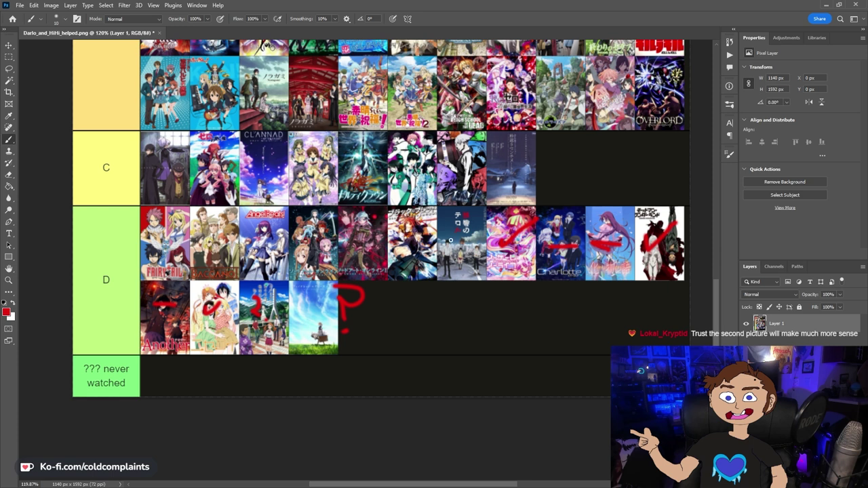
drag(459, 215, 465, 241)
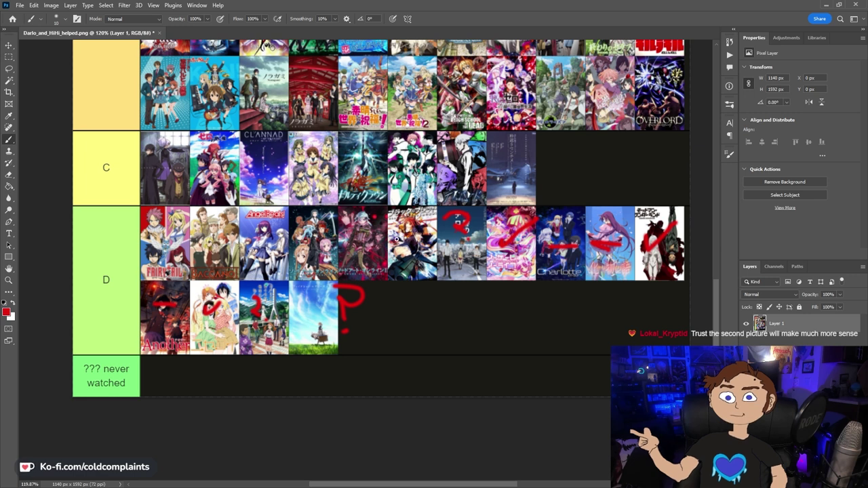
Paint red check marks on the first and third to sixth posters of tier D's first row, and a question mark on the second.
drag(360, 235, 386, 219)
drag(305, 235, 333, 216)
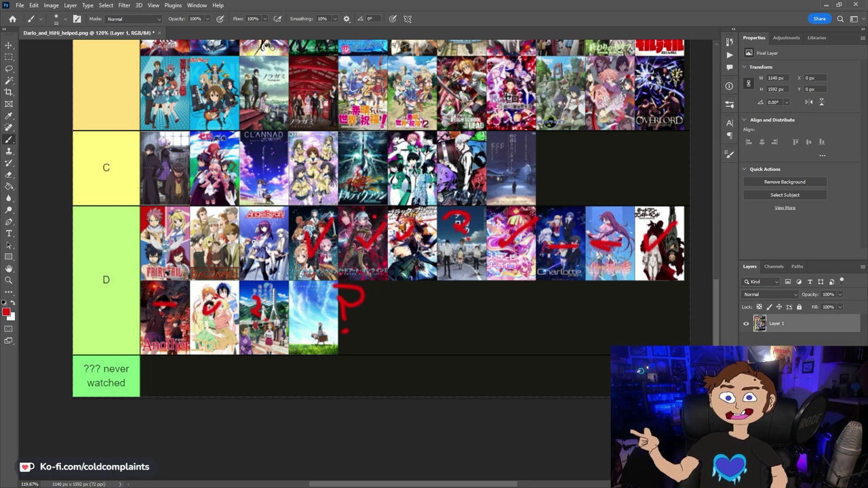
drag(255, 243, 285, 216)
mouse_move(213, 219)
mouse_down()
mouse_move(231, 215)
mouse_move(228, 232)
mouse_up()
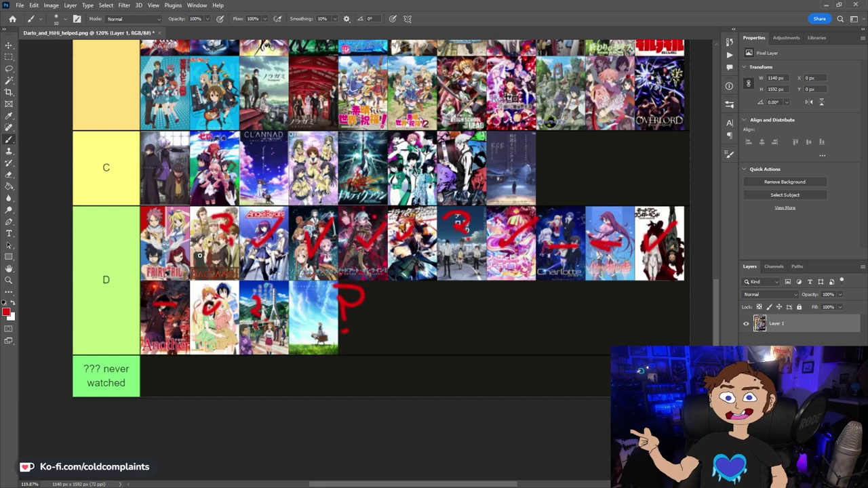
scroll(225, 274, up, 2)
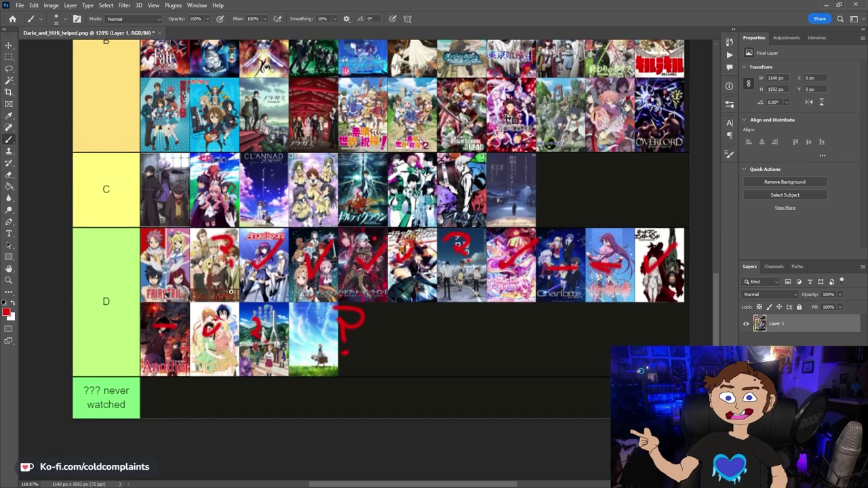
scroll(219, 301, up, 2)
mouse_move(151, 275)
mouse_down()
mouse_move(161, 293)
mouse_move(191, 263)
mouse_up()
Paint red check marks on the third and fourth posters of tier C, starting with Clannad.
scroll(188, 270, up, 3)
scroll(547, 287, up, 3)
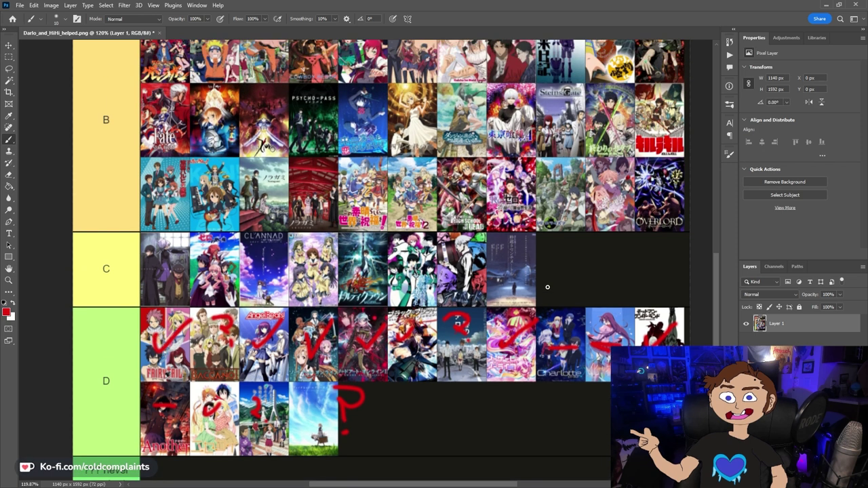
scroll(547, 287, up, 1)
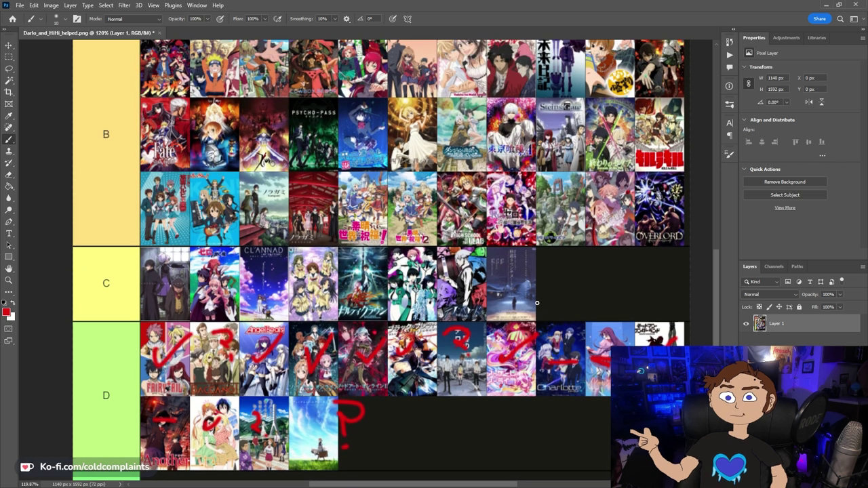
scroll(574, 324, up, 1)
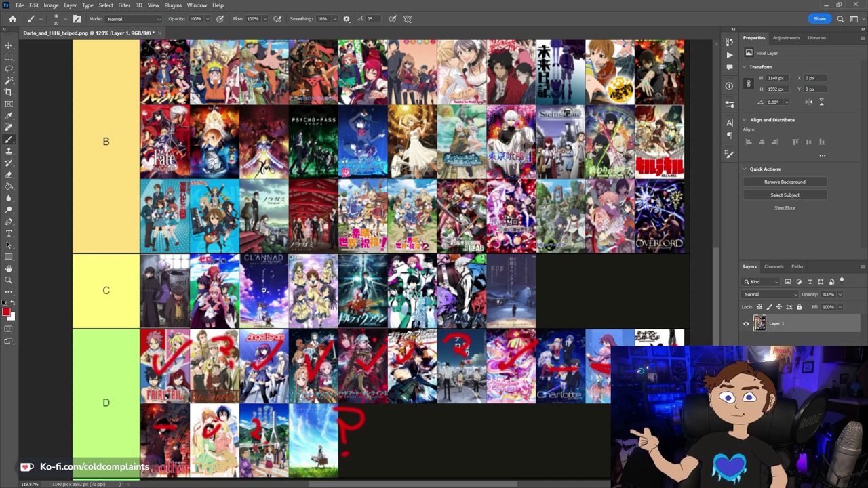
drag(268, 294, 291, 275)
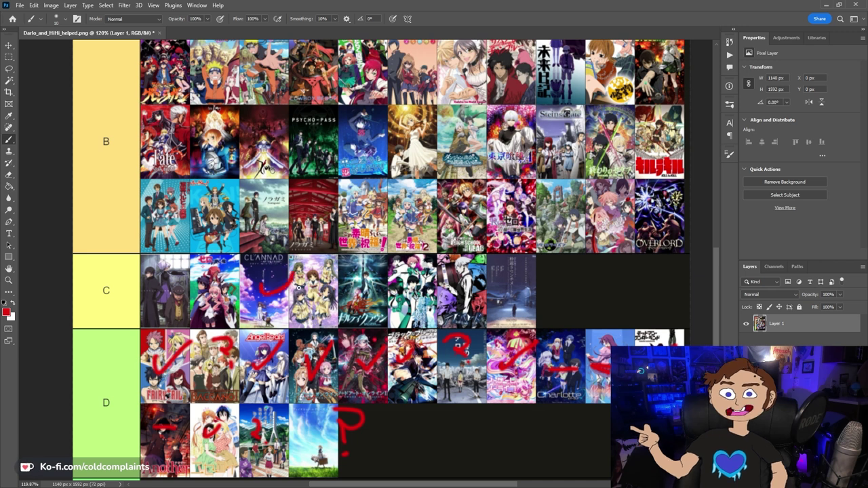
drag(308, 303, 325, 276)
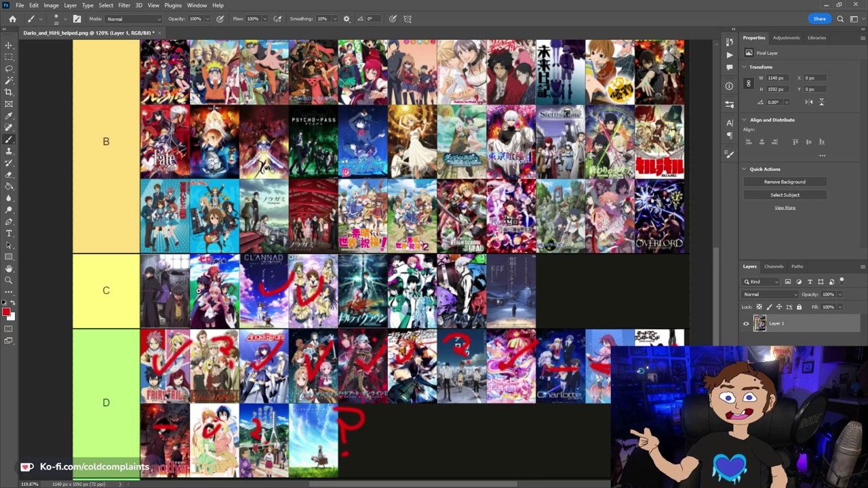
Paint short red dashes across the first, second, fifth and sixth posters of tier C.
drag(200, 289, 222, 286)
drag(160, 290, 186, 285)
drag(351, 290, 377, 289)
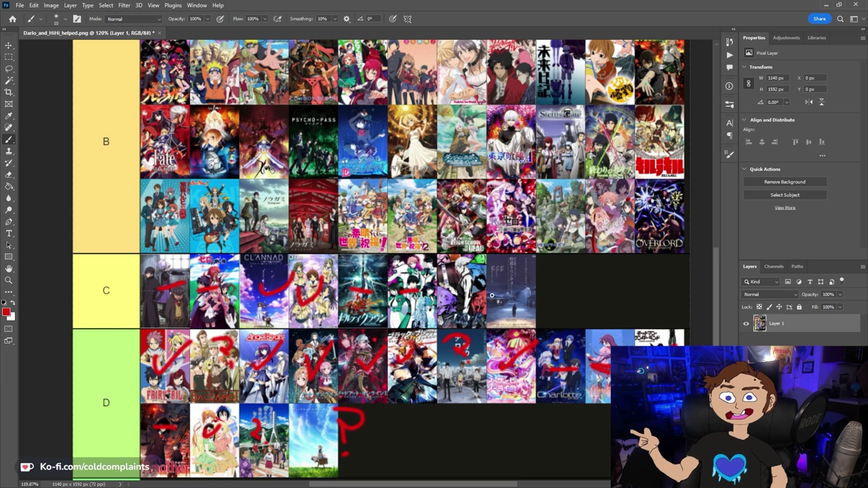
Try a check mark on tier C's last poster, undo it and paint a dash instead, with a question mark on the seventh poster.
drag(494, 292, 530, 276)
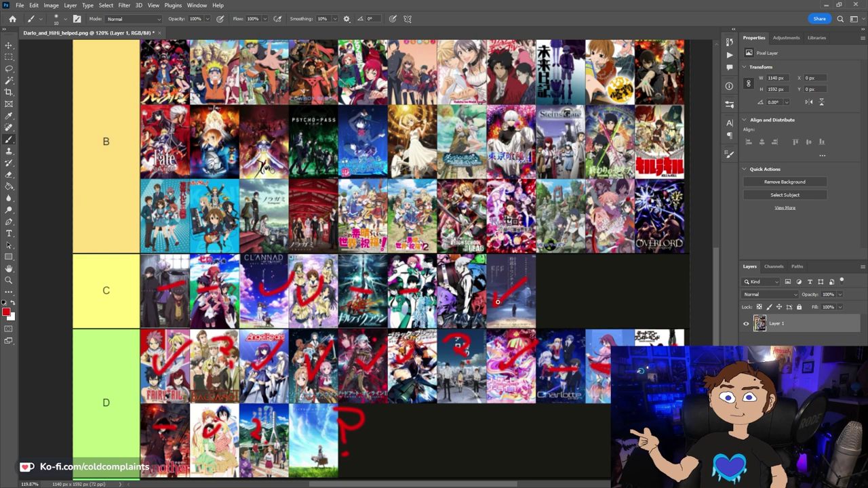
key(ctrl+z)
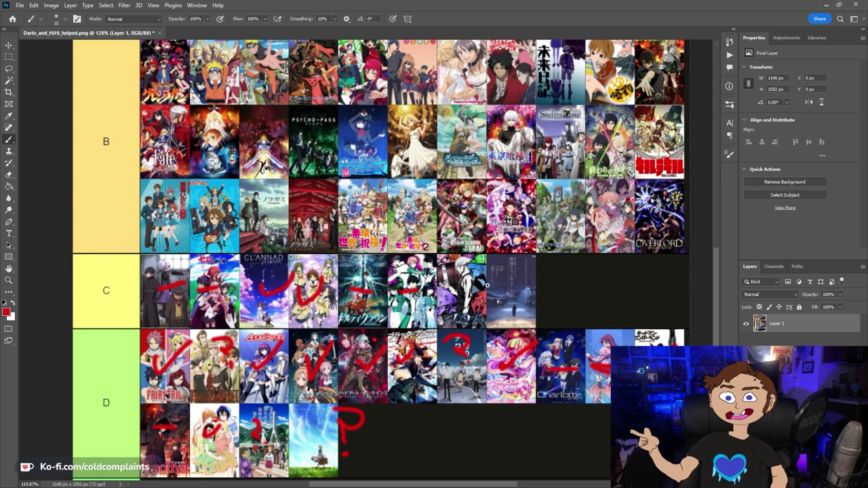
drag(449, 274, 463, 291)
click(466, 296)
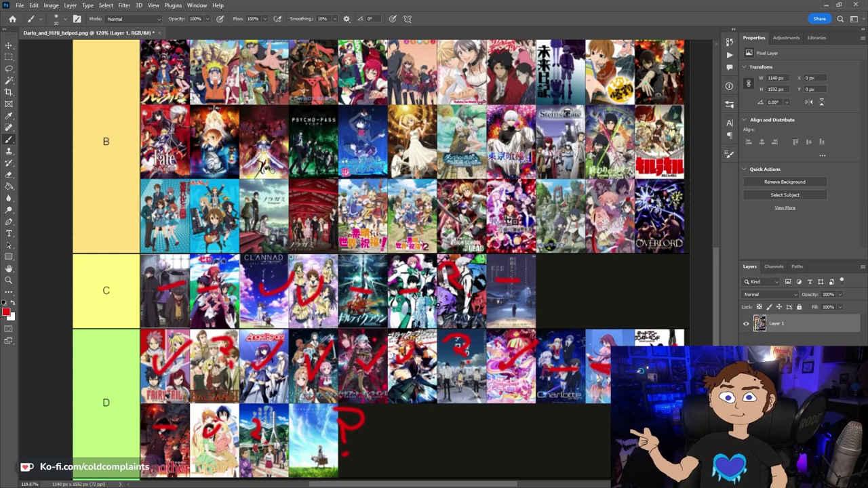
Try smaller marks on the High School of the Dead poster in tier B's bottom row, then replace them with a large red X.
scroll(462, 301, up, 1)
scroll(462, 310, down, 5)
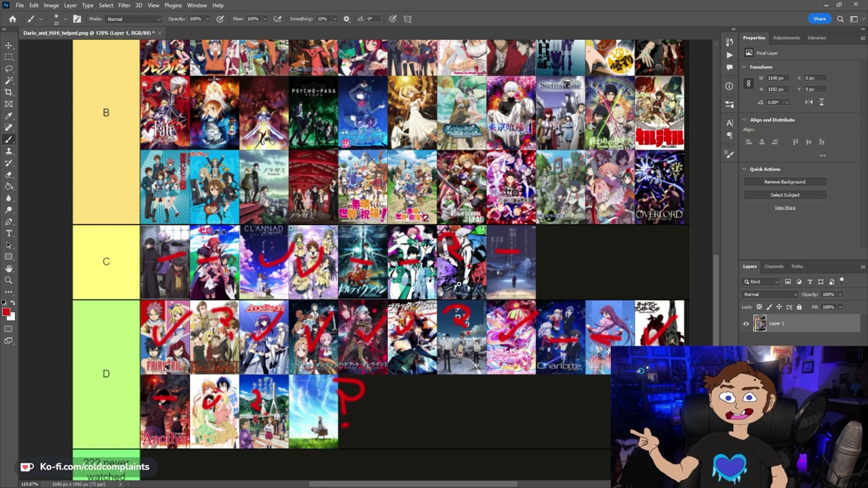
scroll(458, 284, up, 5)
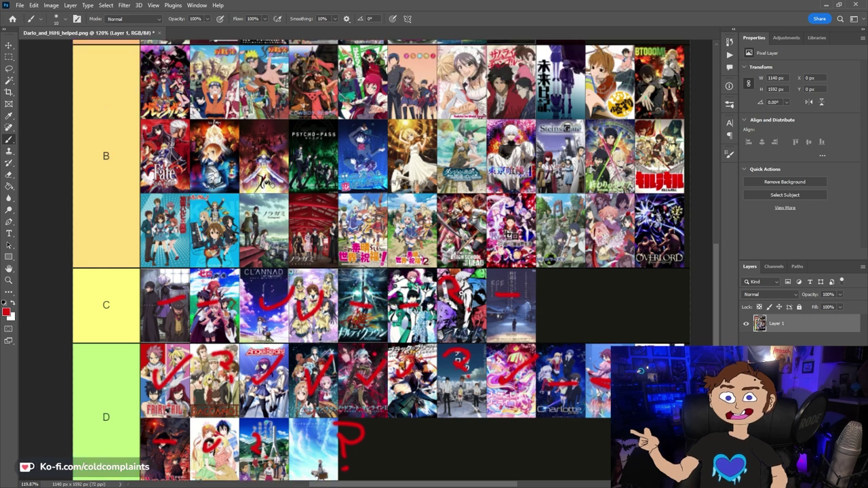
scroll(380, 261, up, 4)
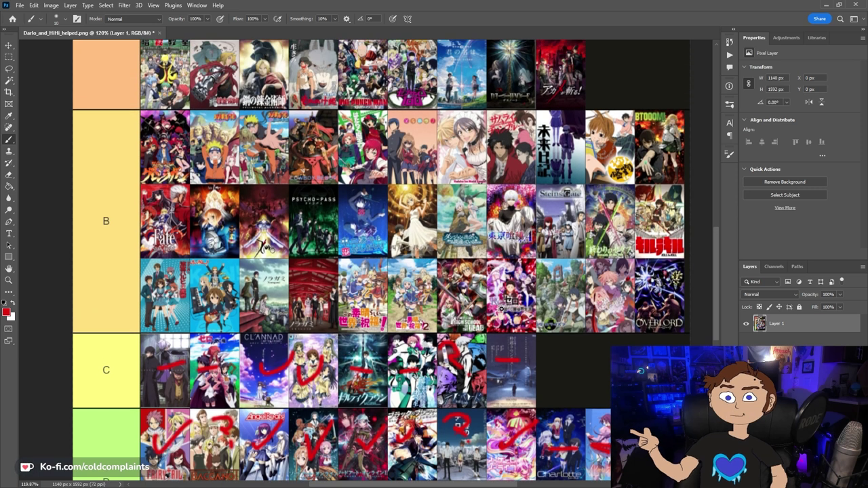
scroll(528, 310, up, 1)
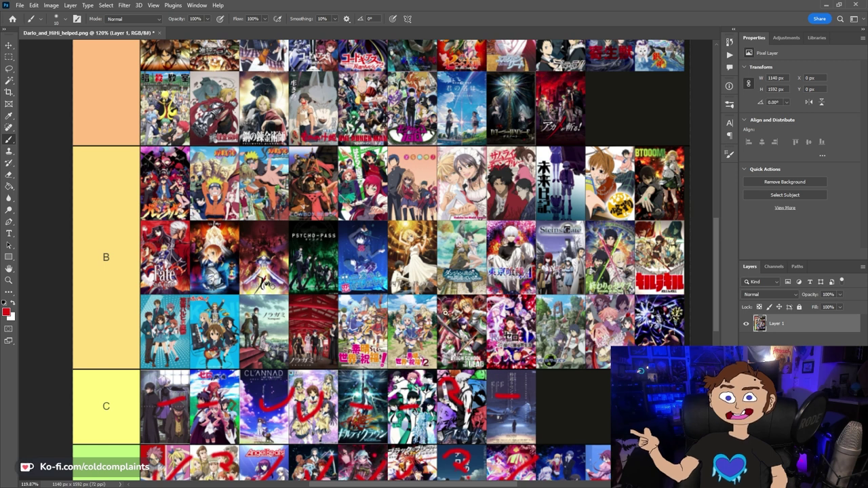
mouse_move(454, 320)
mouse_down()
mouse_move(472, 303)
mouse_move(475, 311)
mouse_move(458, 321)
mouse_move(470, 341)
mouse_up()
key(ctrl+z)
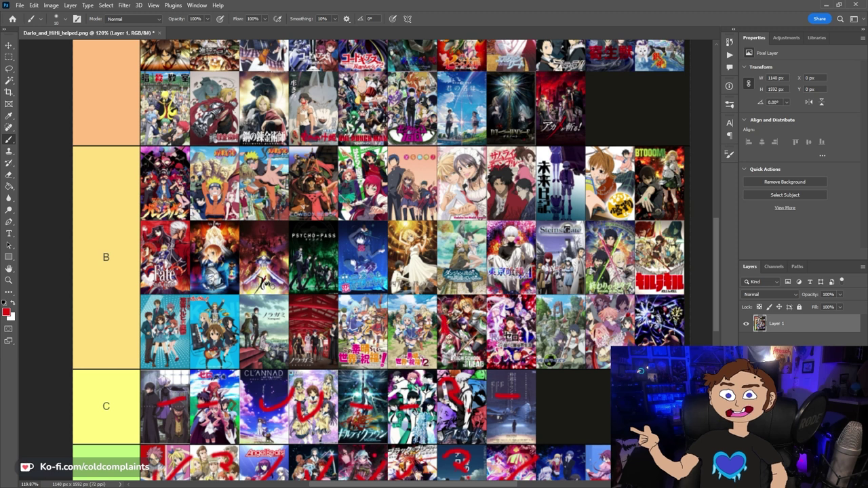
drag(463, 312, 464, 338)
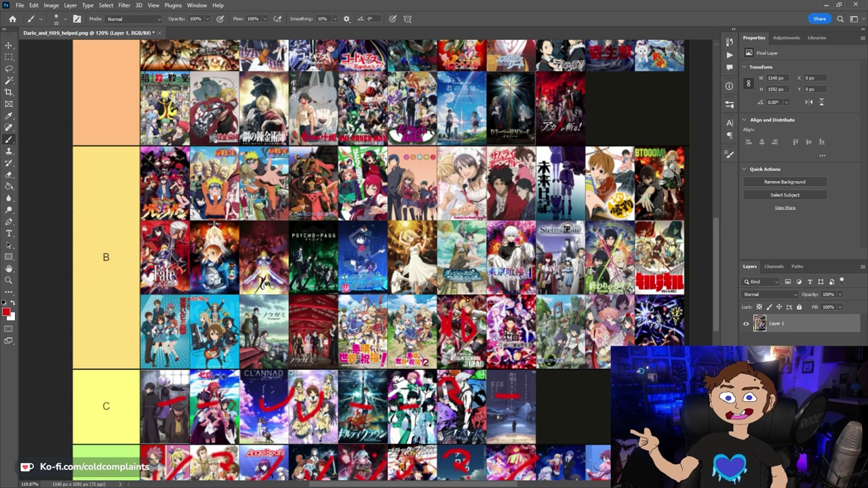
mouse_move(468, 301)
mouse_down()
mouse_move(459, 322)
mouse_move(477, 319)
mouse_move(473, 308)
mouse_move(442, 339)
mouse_up()
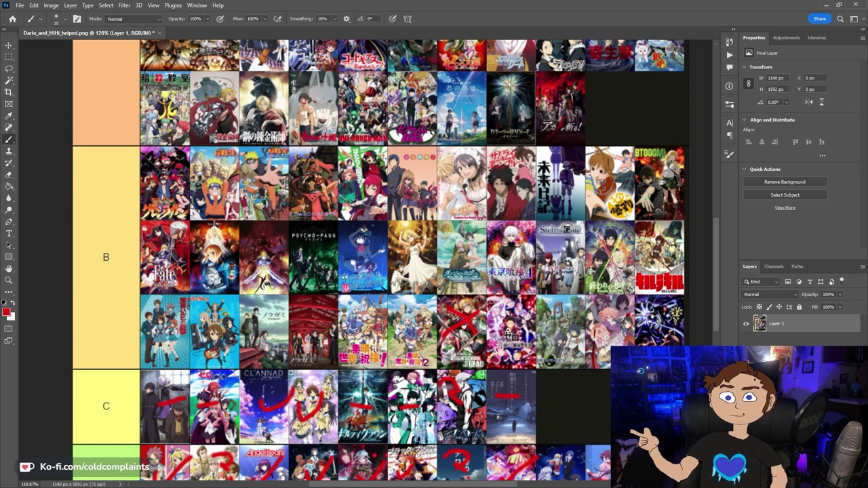
Paint red check marks on the eighth and last posters of tier B's bottom row, and dashes on the ninth and tenth.
mouse_move(502, 330)
mouse_down()
mouse_move(509, 349)
mouse_move(525, 321)
mouse_up()
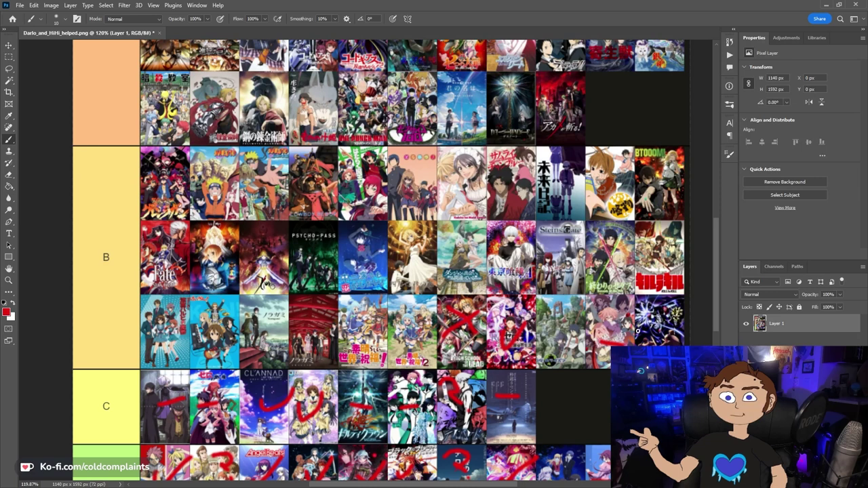
mouse_move(649, 327)
mouse_down()
mouse_move(663, 344)
mouse_move(691, 320)
mouse_up()
drag(547, 338, 580, 339)
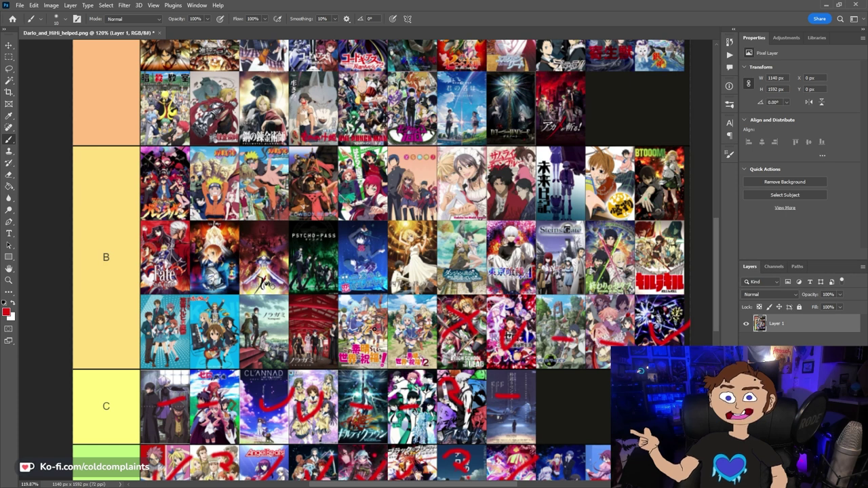
Paint a question mark over the two KonoSuba posters and, after undoing a first try, a check mark across the two Noragami posters.
mouse_move(380, 310)
mouse_down()
mouse_move(403, 300)
mouse_move(388, 317)
mouse_move(403, 335)
mouse_up()
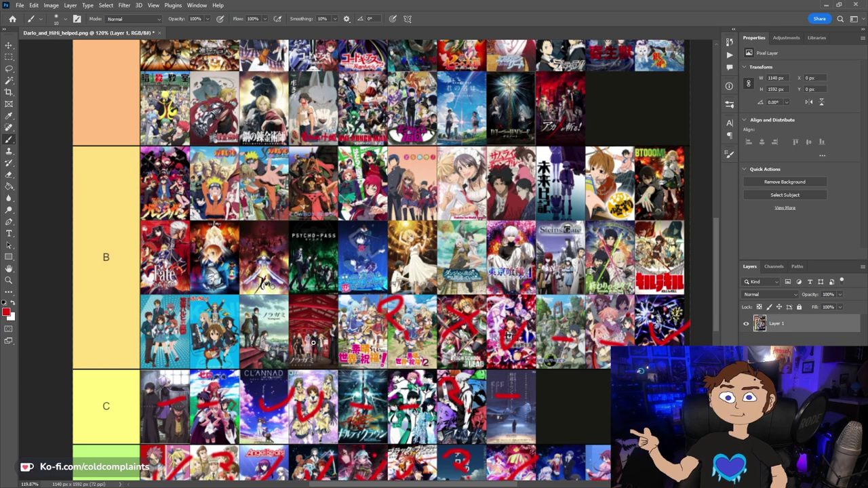
mouse_move(275, 321)
mouse_down()
mouse_move(296, 336)
mouse_move(329, 317)
mouse_up()
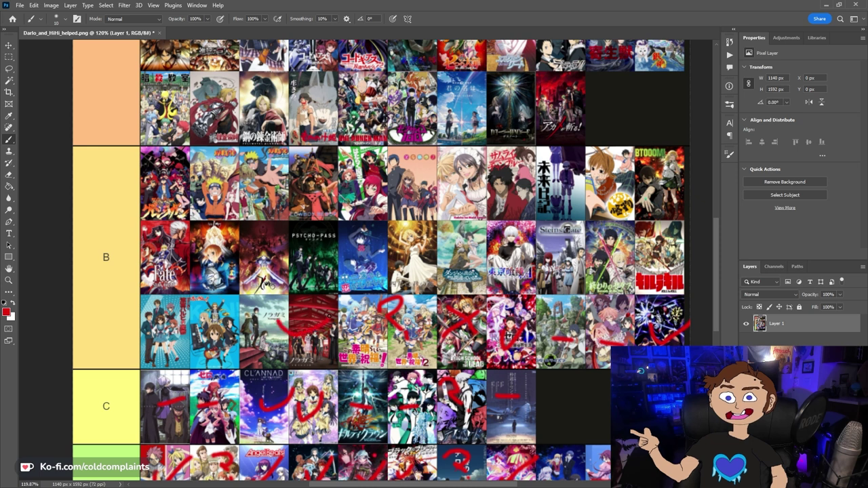
key(ctrl+z)
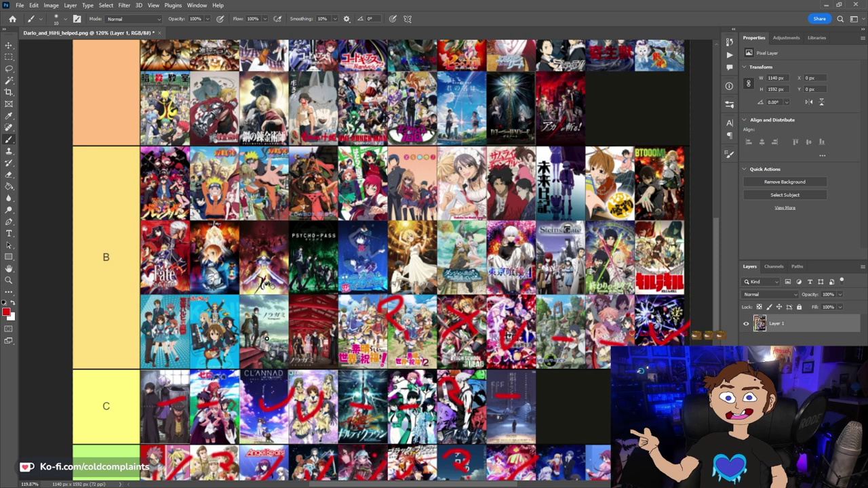
mouse_move(261, 330)
mouse_down()
mouse_move(272, 342)
mouse_move(314, 314)
mouse_up()
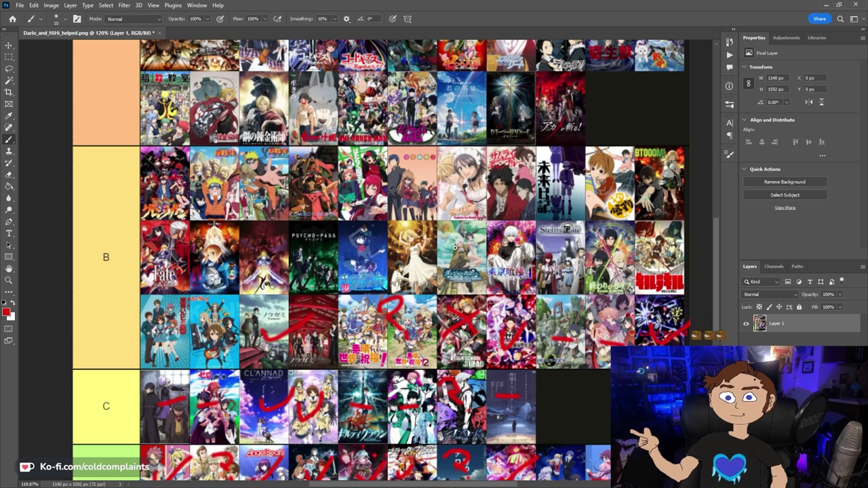
Mark tier B's middle row with an X on the seventh poster, dashes on the eighth and tenth, a question mark on Steins;Gate and a check on Kill la Kill.
mouse_move(467, 237)
mouse_down()
mouse_move(448, 253)
mouse_move(523, 257)
mouse_up()
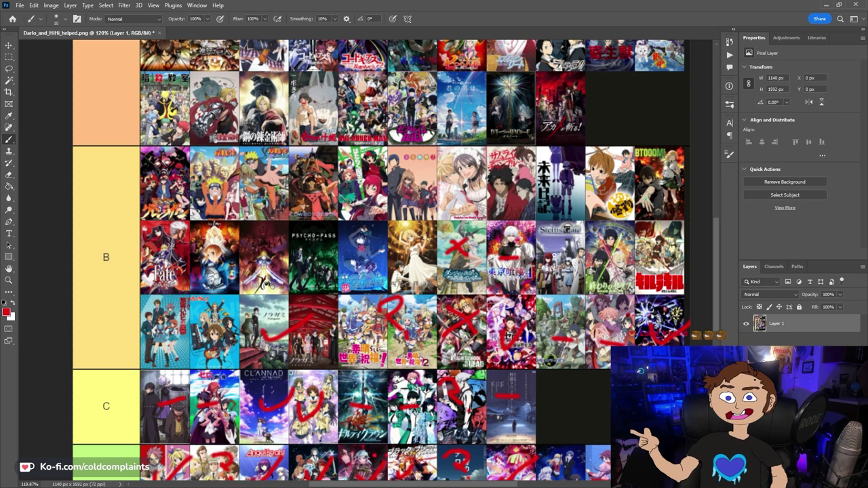
drag(553, 238, 559, 246)
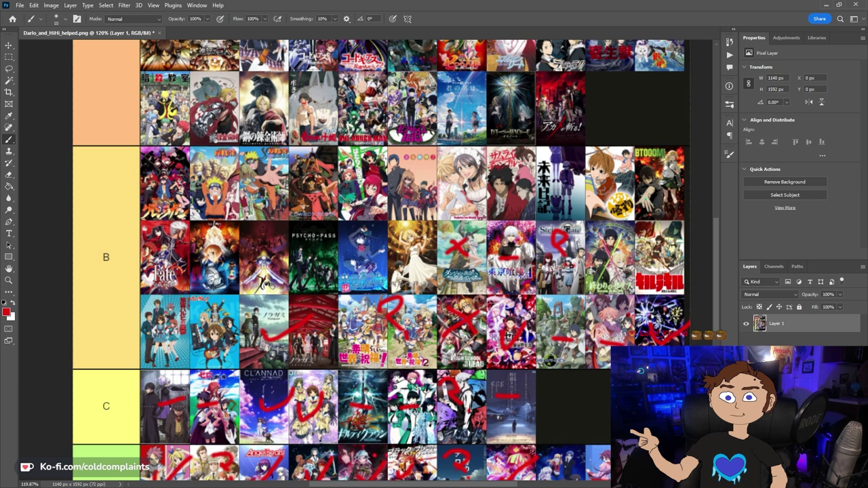
mouse_move(590, 262)
mouse_down()
mouse_move(657, 263)
mouse_move(682, 240)
mouse_up()
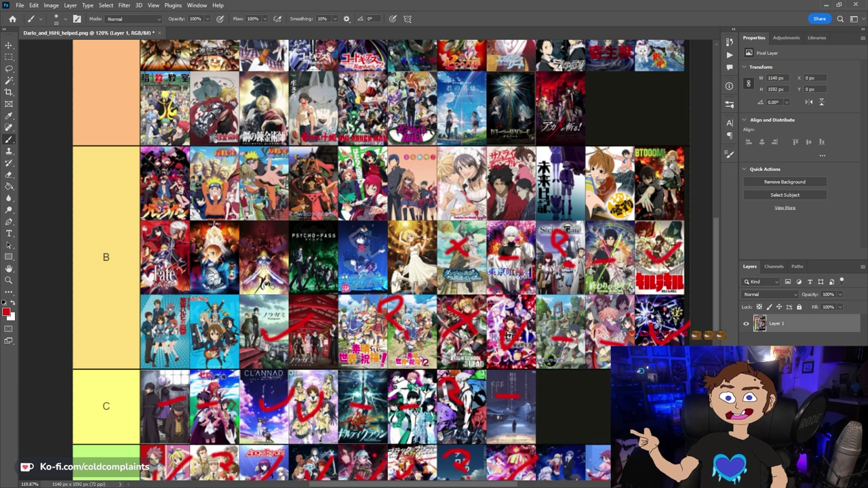
Paint check marks on the first two posters of tier B's bottom row and the fourth to sixth posters of its middle row.
mouse_move(208, 323)
mouse_down()
mouse_move(215, 338)
mouse_move(255, 305)
mouse_up()
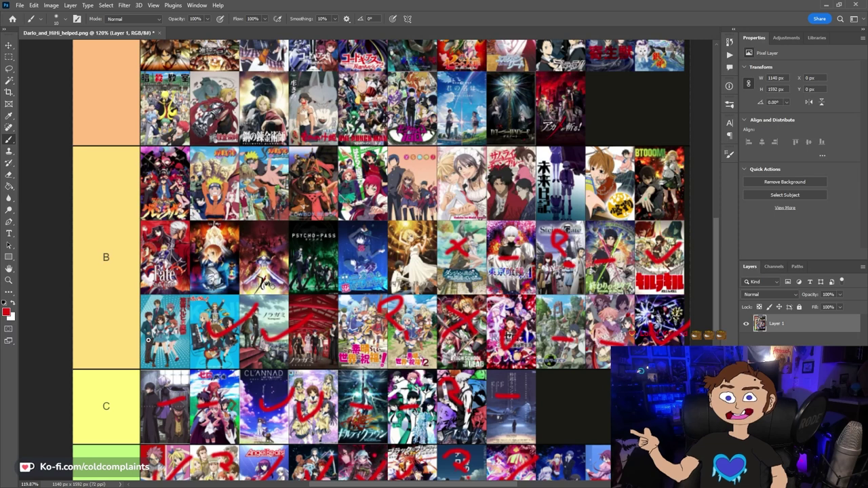
drag(159, 327, 184, 309)
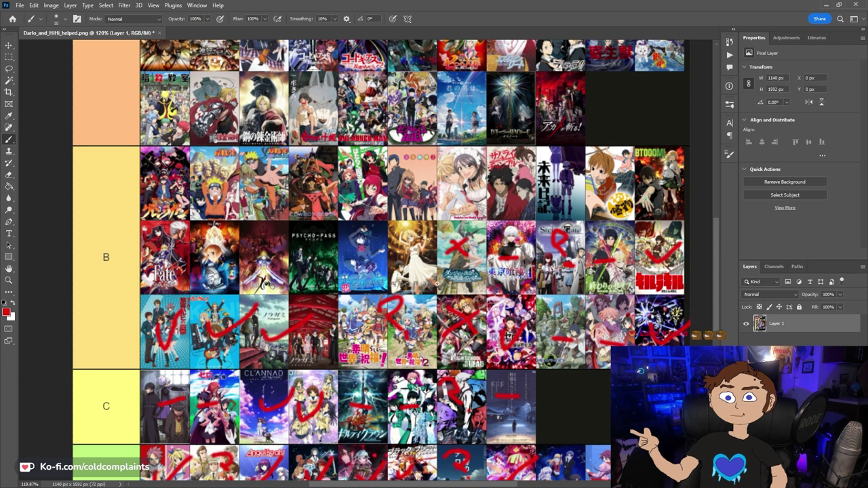
drag(395, 259, 428, 248)
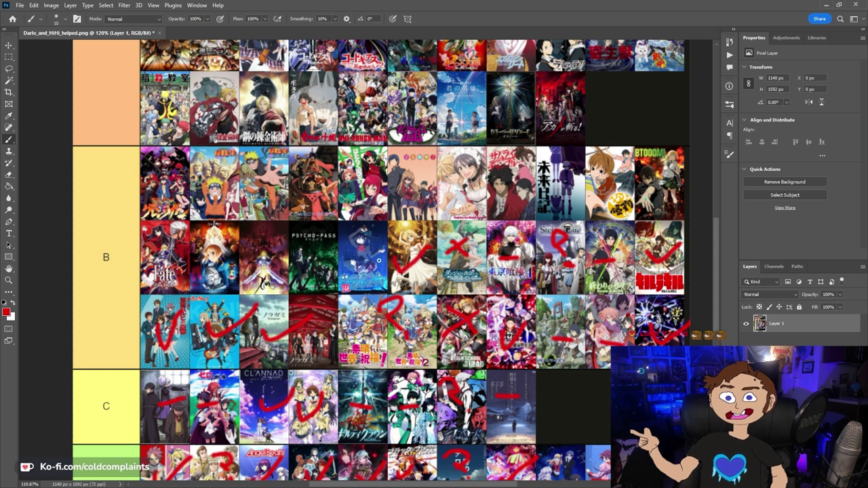
drag(349, 255, 388, 235)
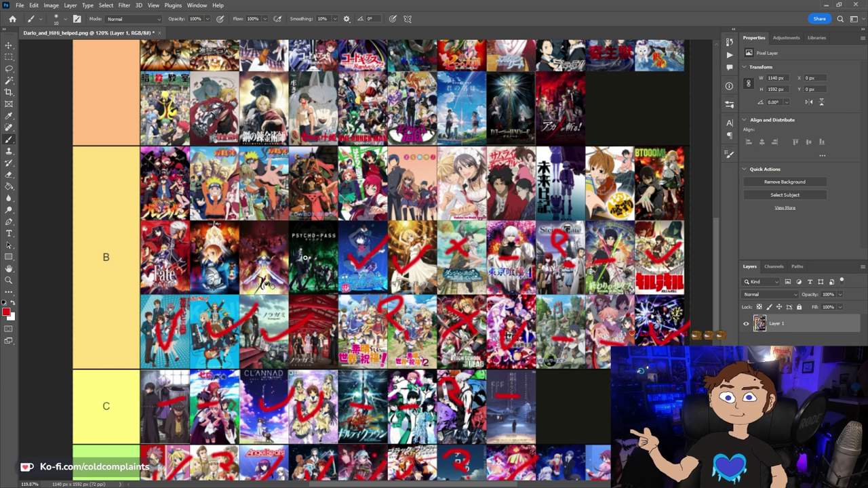
drag(298, 257, 341, 235)
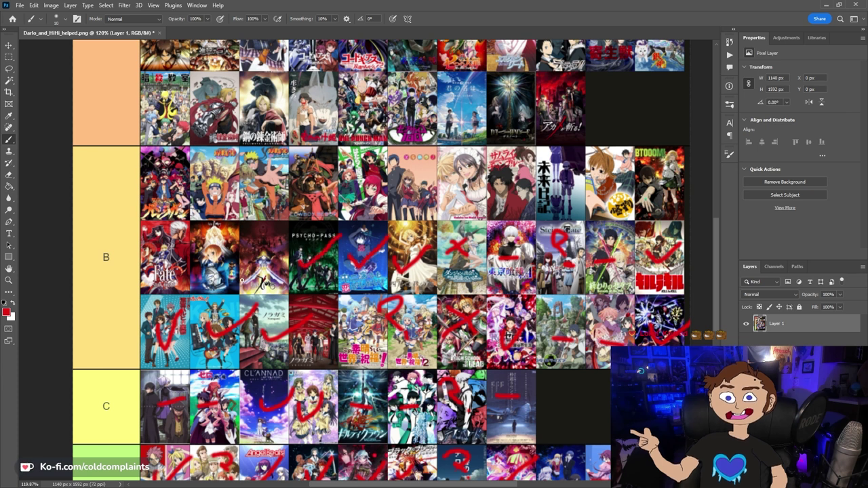
Paint red check marks on the third poster of tier B's middle row and across the first two Fate posters.
scroll(242, 280, up, 1)
scroll(244, 292, up, 1)
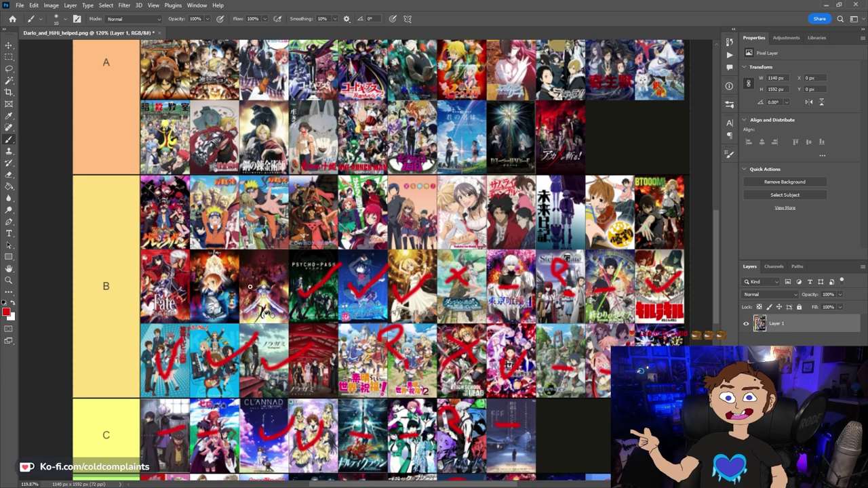
drag(249, 284, 269, 270)
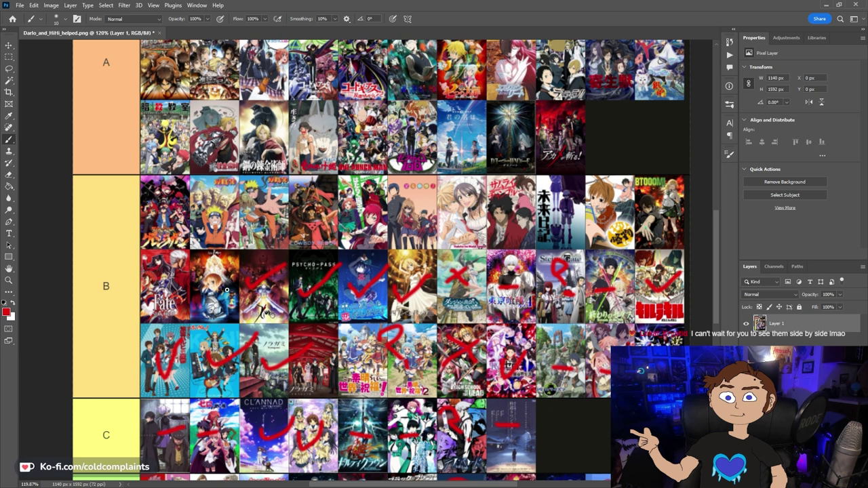
drag(182, 280, 228, 263)
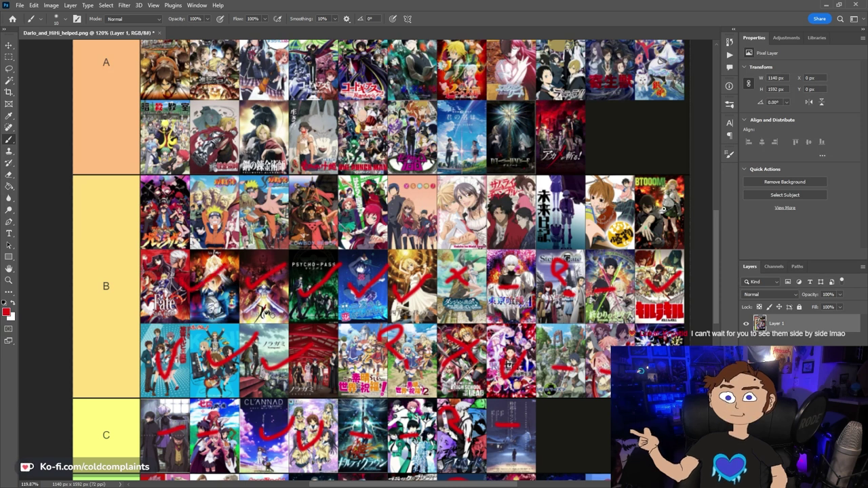
Paint a dash on the BTOOOM! poster and check marks on the ninth and tenth posters of tier B's top row.
drag(641, 217, 662, 216)
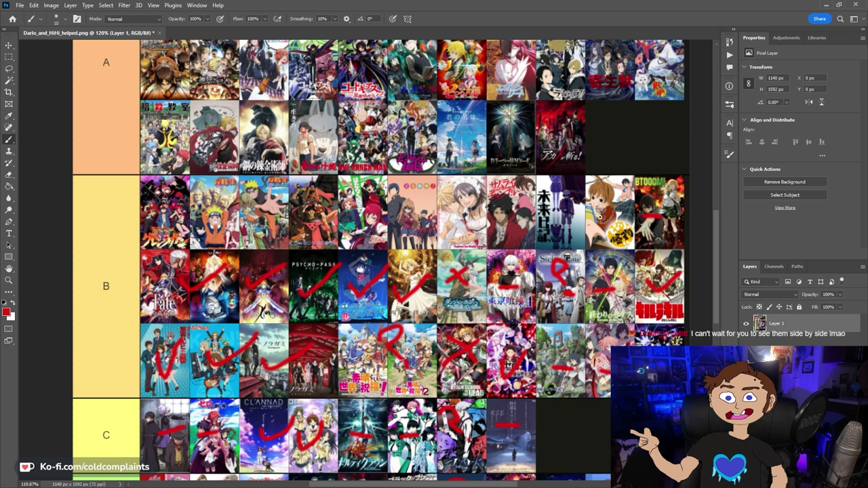
mouse_move(597, 221)
mouse_down()
mouse_move(608, 227)
mouse_move(624, 211)
mouse_up()
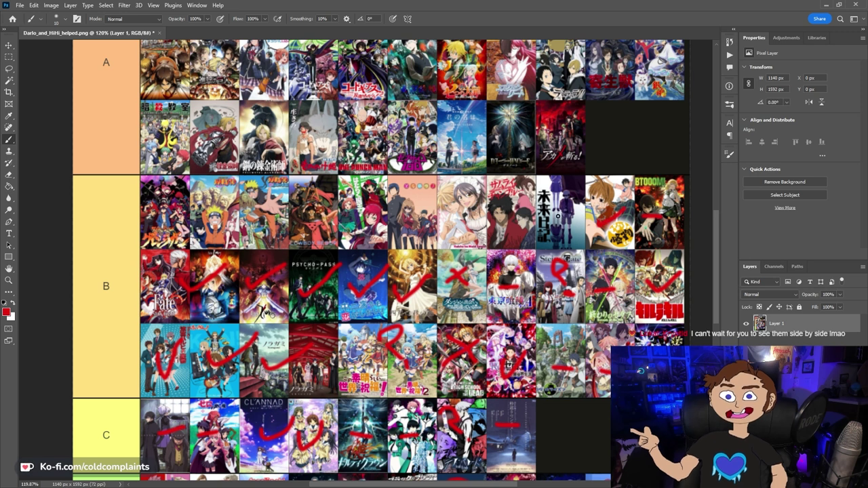
scroll(553, 227, up, 1)
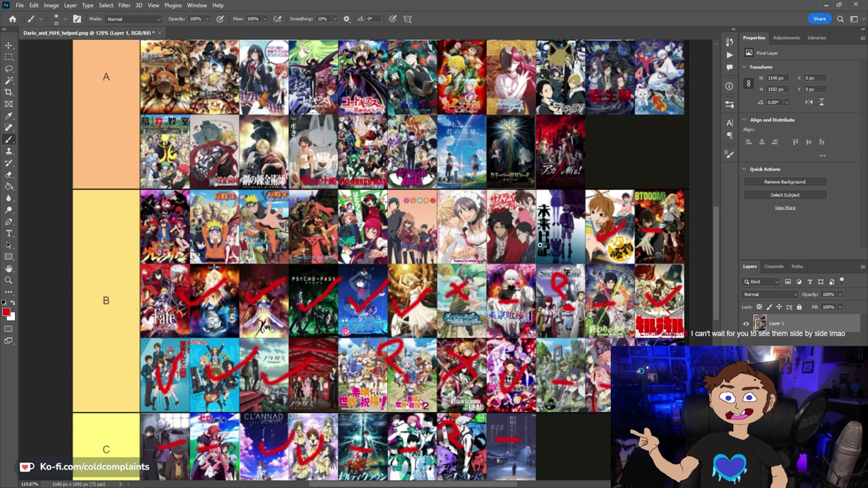
drag(544, 231, 575, 224)
Paint check marks on tier B's first poster and across the two Naruto posters, and a question mark on Cowboy Bebop.
drag(160, 236, 185, 220)
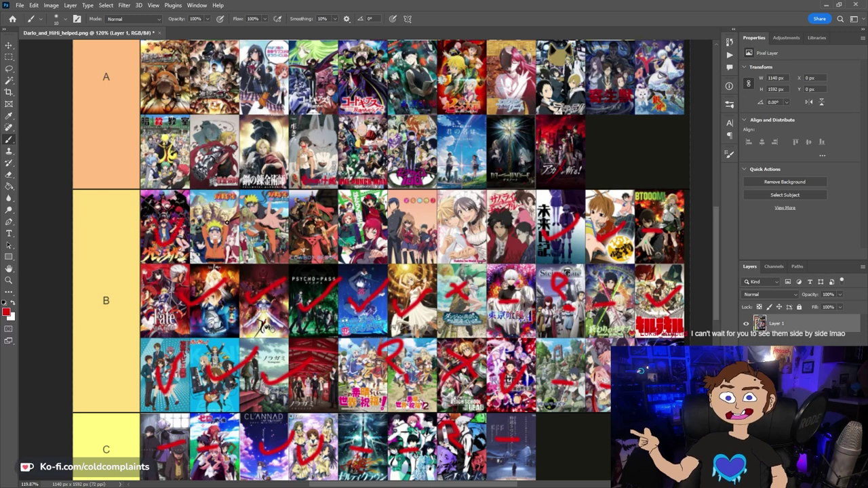
drag(222, 226, 275, 222)
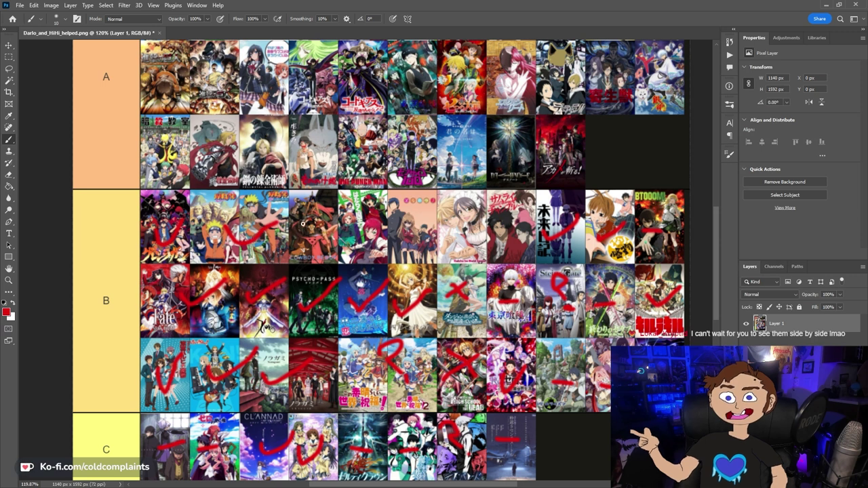
drag(298, 216, 313, 223)
click(315, 232)
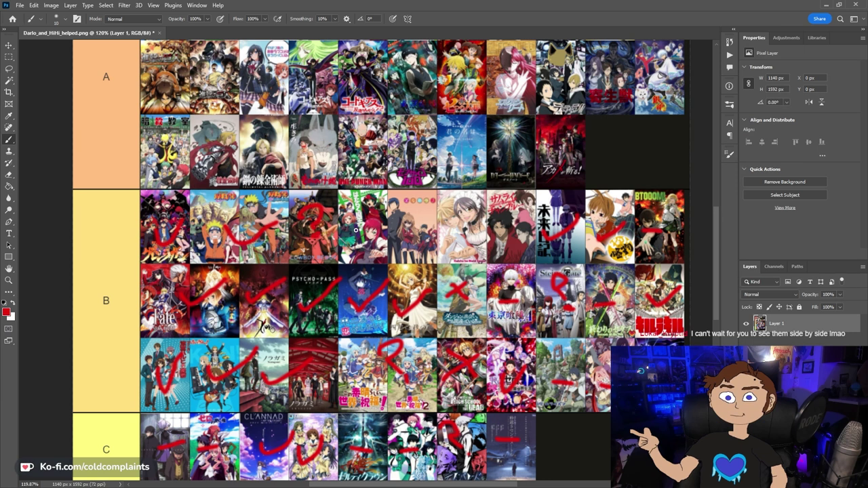
Paint check marks on the fifth, sixth and eighth posters of tier B's top row, and a dash on the seventh.
drag(349, 230, 373, 216)
drag(402, 216, 428, 196)
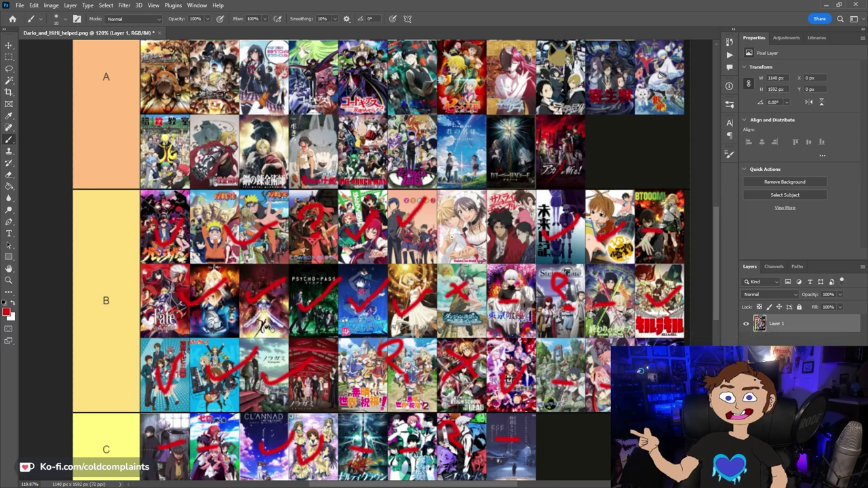
drag(451, 230, 473, 232)
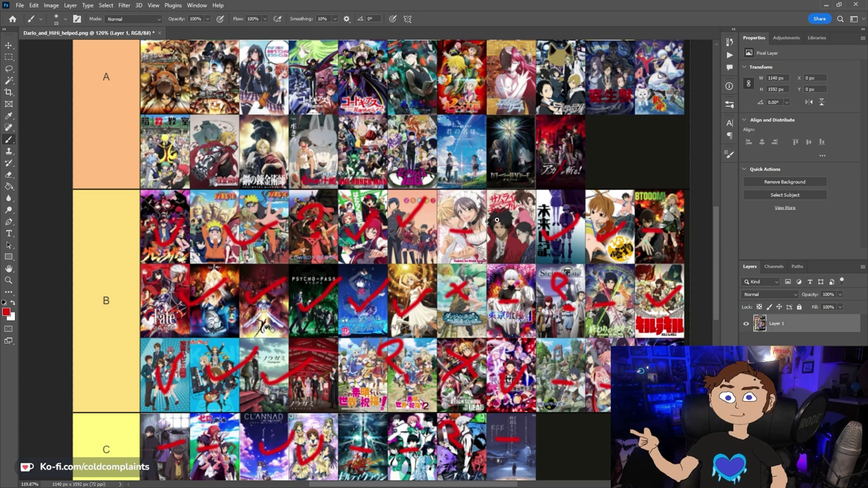
drag(504, 232, 536, 212)
Paint red X marks on the last poster of tier A's bottom row and the seventh and eighth posters of its middle row.
scroll(556, 239, up, 3)
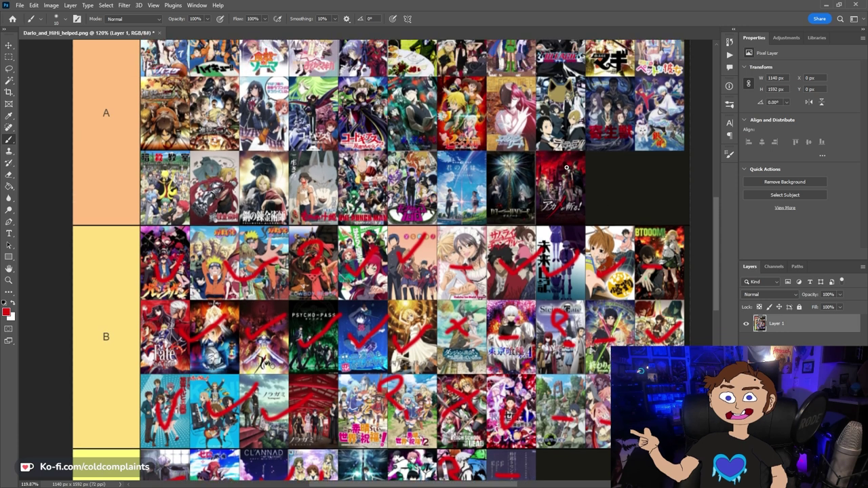
mouse_move(575, 173)
mouse_down()
mouse_move(547, 197)
mouse_move(573, 192)
mouse_up()
scroll(614, 211, up, 4)
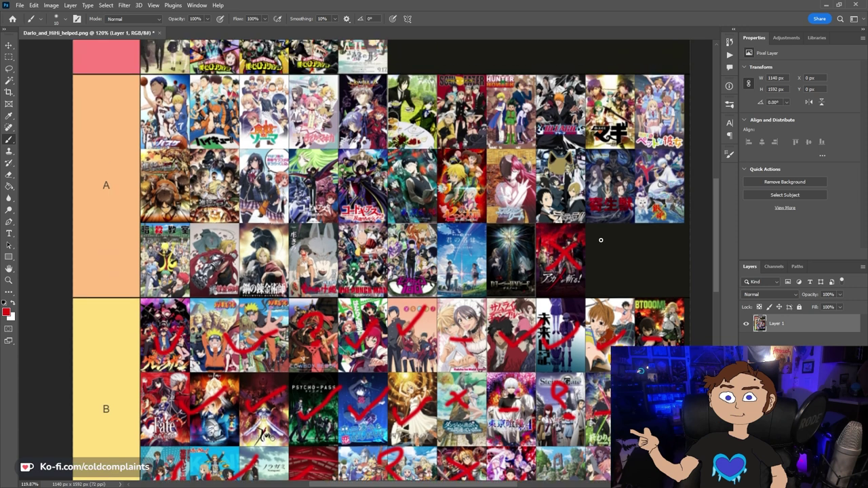
mouse_move(521, 178)
mouse_down()
mouse_move(502, 204)
mouse_move(531, 196)
mouse_up()
drag(475, 166, 449, 212)
drag(448, 170, 479, 194)
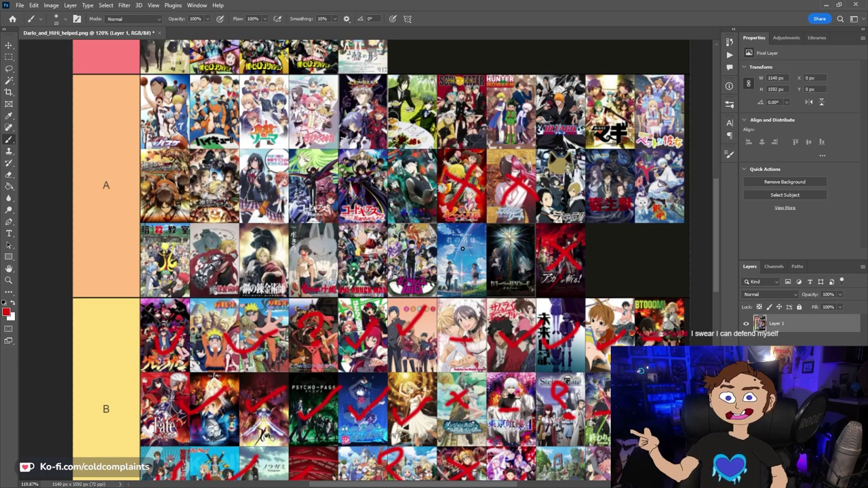
Paint red check marks across the first two posters of tier A's middle row and across its two Code Geass posters.
scroll(617, 223, up, 3)
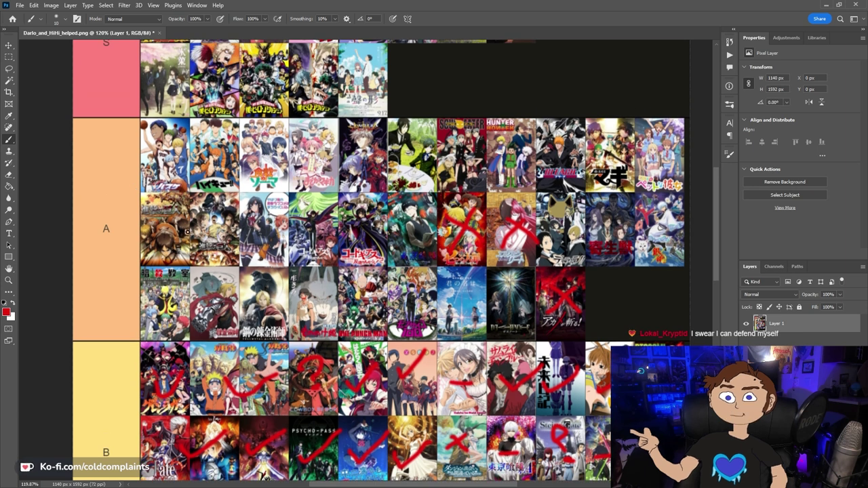
mouse_move(177, 232)
mouse_down()
mouse_move(194, 244)
mouse_move(225, 202)
mouse_up()
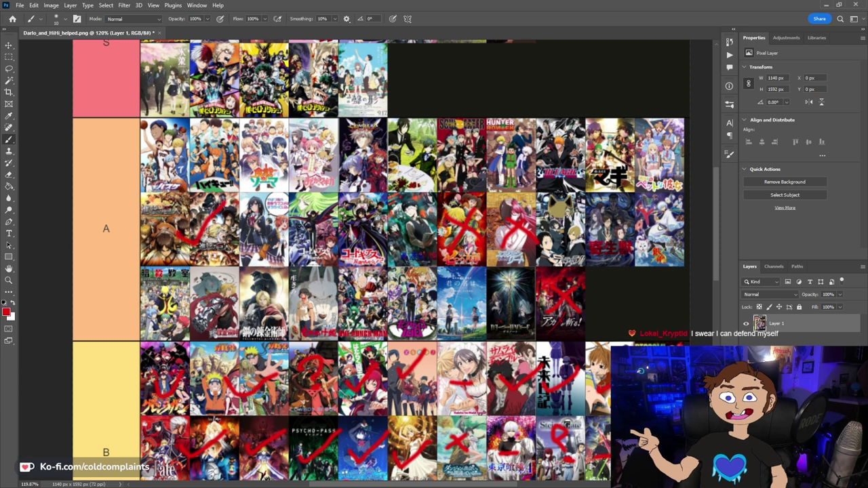
drag(324, 230, 371, 217)
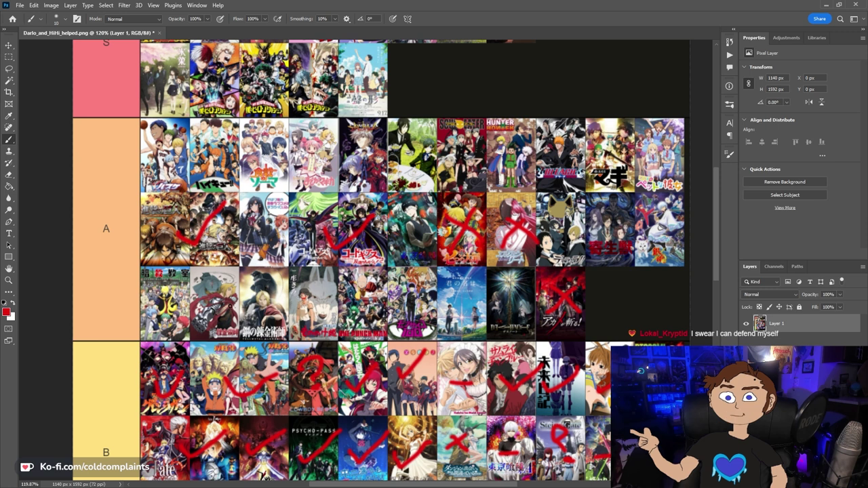
Paint red check marks on the first eight posters of tier A's bottom row.
mouse_move(217, 283)
mouse_down()
mouse_move(231, 297)
mouse_move(249, 269)
mouse_move(269, 308)
mouse_move(288, 264)
mouse_move(303, 298)
mouse_move(319, 266)
mouse_up()
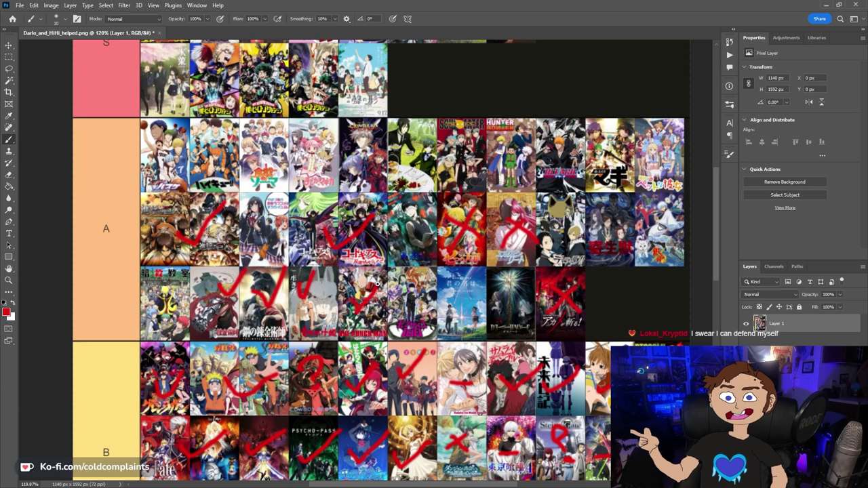
drag(400, 289, 433, 274)
mouse_move(445, 289)
mouse_down()
mouse_move(468, 291)
mouse_move(477, 281)
mouse_move(513, 307)
mouse_move(532, 275)
mouse_up()
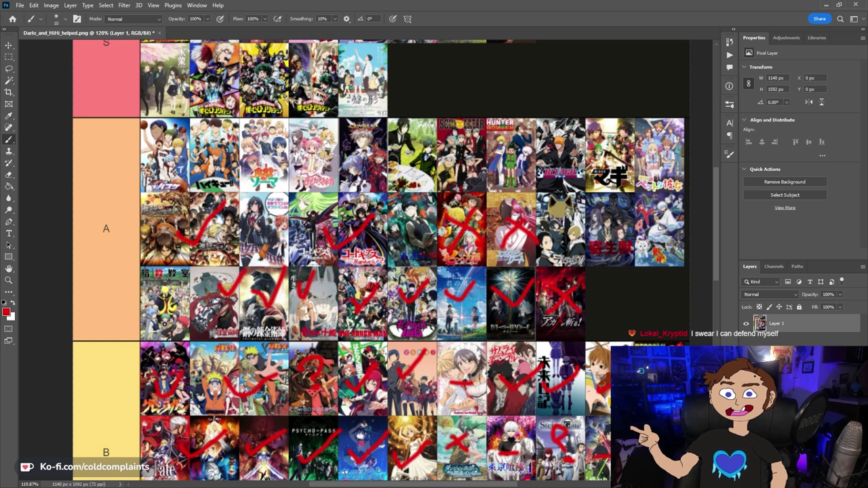
drag(158, 307, 193, 278)
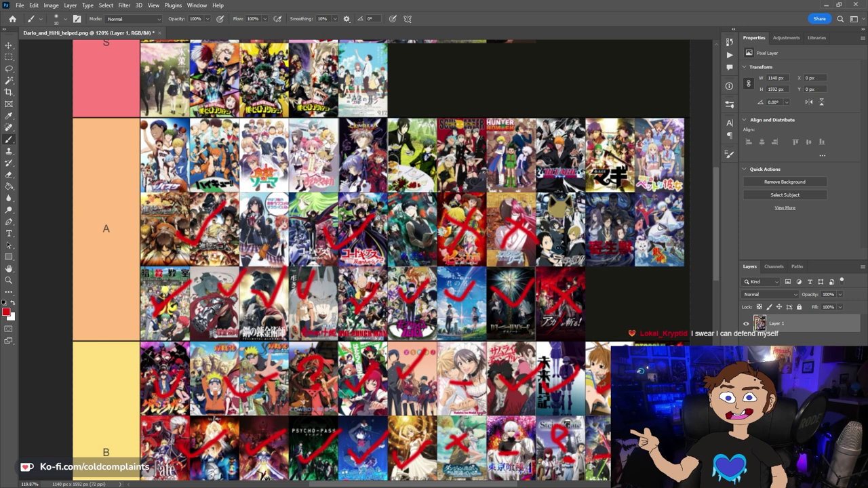
Paint check marks on the ninth and tenth posters of tier A's middle row and a dash on the eleventh.
mouse_move(548, 209)
mouse_down()
mouse_move(555, 222)
mouse_move(568, 188)
mouse_up()
drag(589, 227, 621, 223)
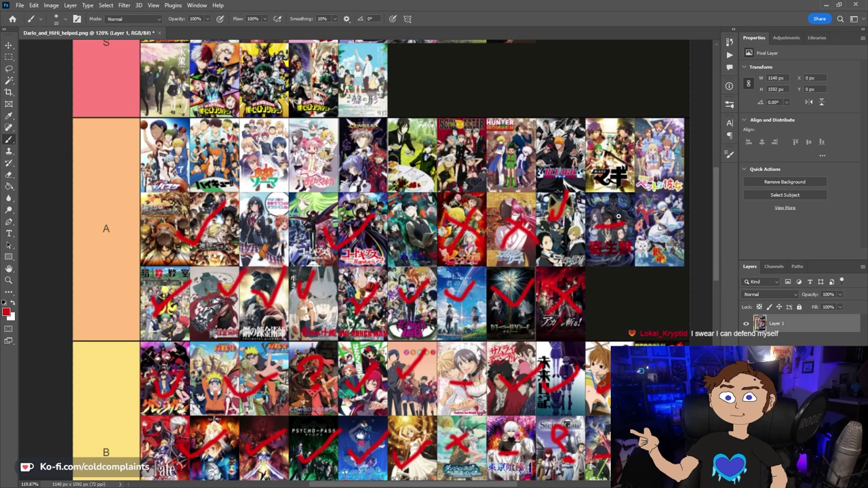
key(ctrl+z)
mouse_move(592, 218)
mouse_down()
mouse_move(617, 204)
mouse_move(663, 229)
mouse_up()
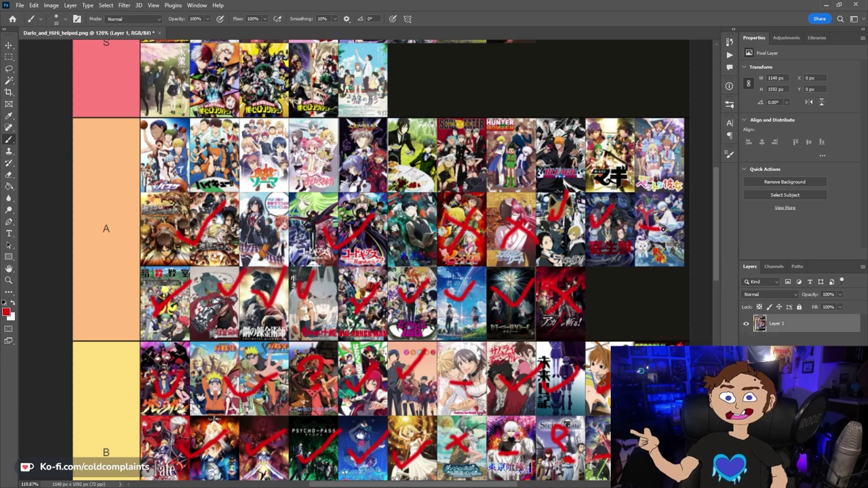
Paint dashes on tier A's last three top-row and sixth middle-row posters, X marks on its sixth and seventh top-row posters, and a check on the eighth.
drag(647, 153, 679, 153)
drag(592, 154, 627, 152)
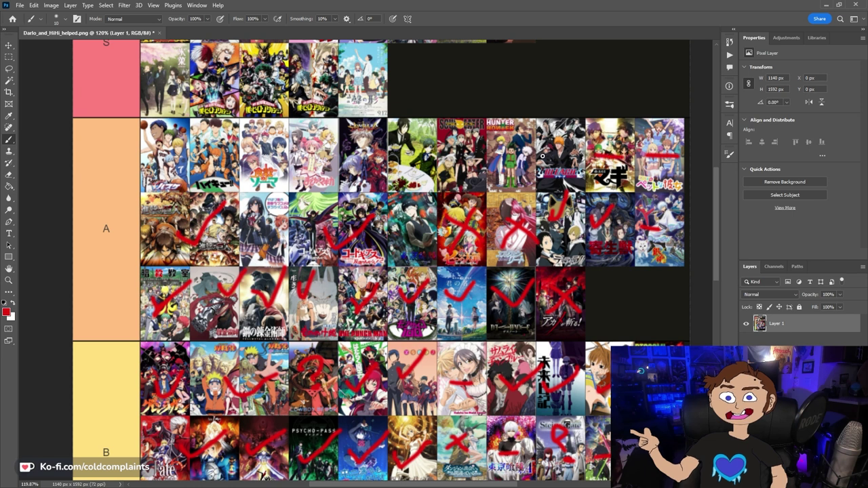
drag(540, 156, 570, 158)
drag(496, 160, 528, 144)
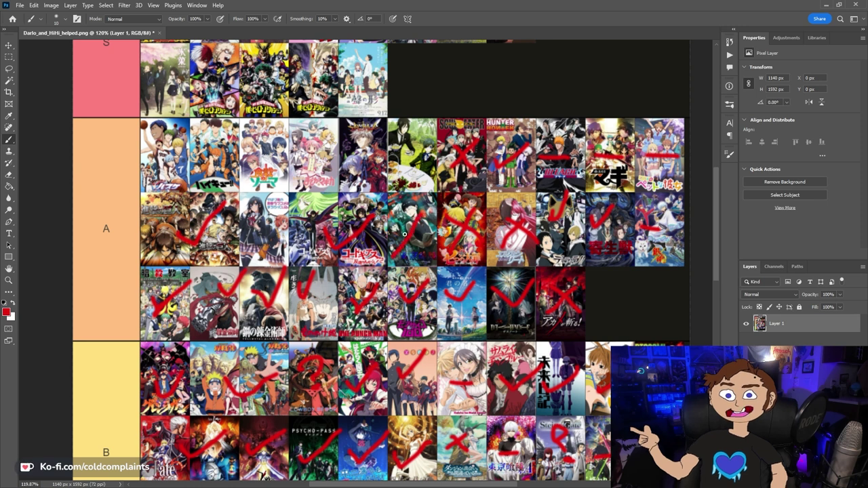
drag(396, 229, 443, 222)
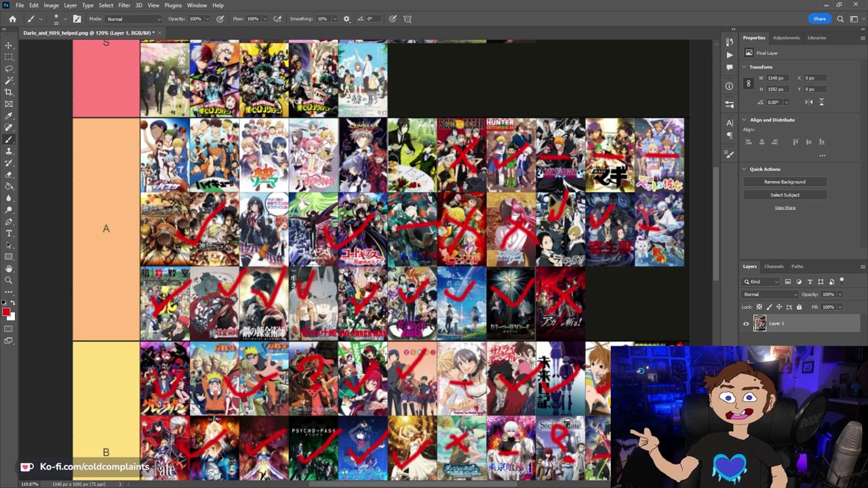
mouse_move(416, 144)
mouse_down()
mouse_move(400, 169)
mouse_move(392, 164)
mouse_move(416, 170)
mouse_up()
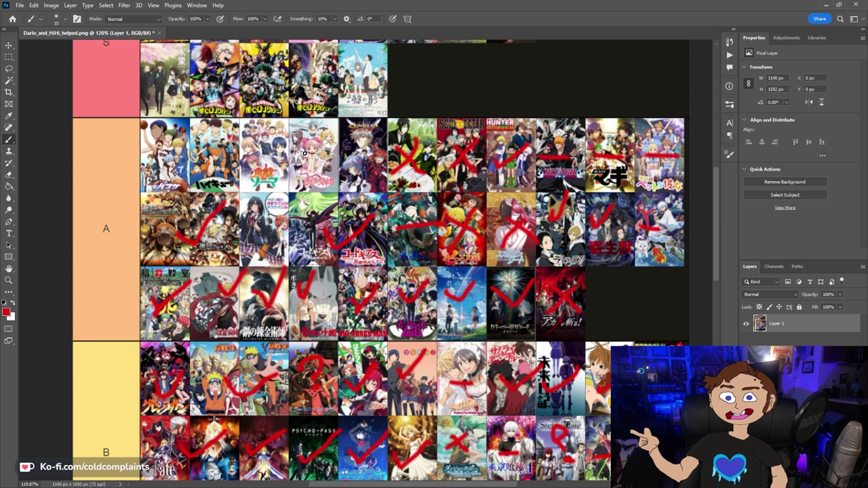
Paint check marks on tier A's first, second, fourth and fifth top-row posters, an X on the third, and a dash on the middle row's third.
mouse_move(296, 153)
mouse_down()
mouse_move(305, 165)
mouse_move(323, 131)
mouse_move(381, 125)
mouse_up()
drag(274, 144, 254, 182)
drag(255, 149, 284, 165)
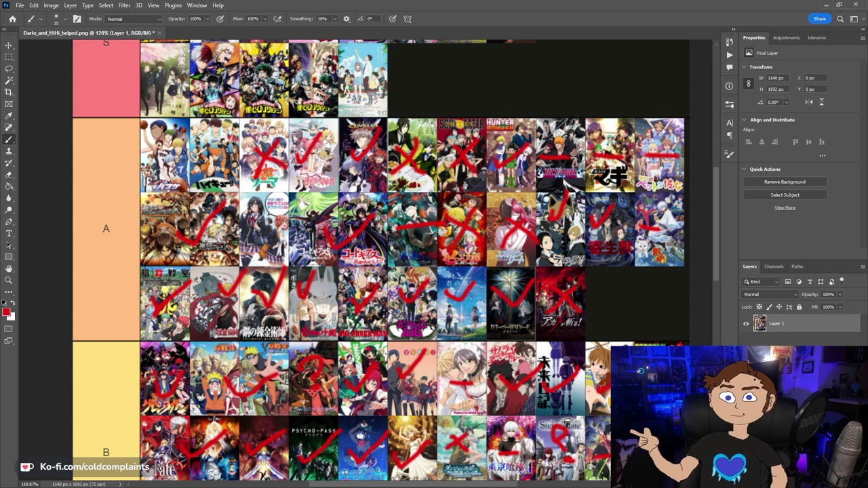
drag(201, 139, 235, 129)
mouse_move(148, 170)
mouse_down()
mouse_move(158, 182)
mouse_move(183, 151)
mouse_up()
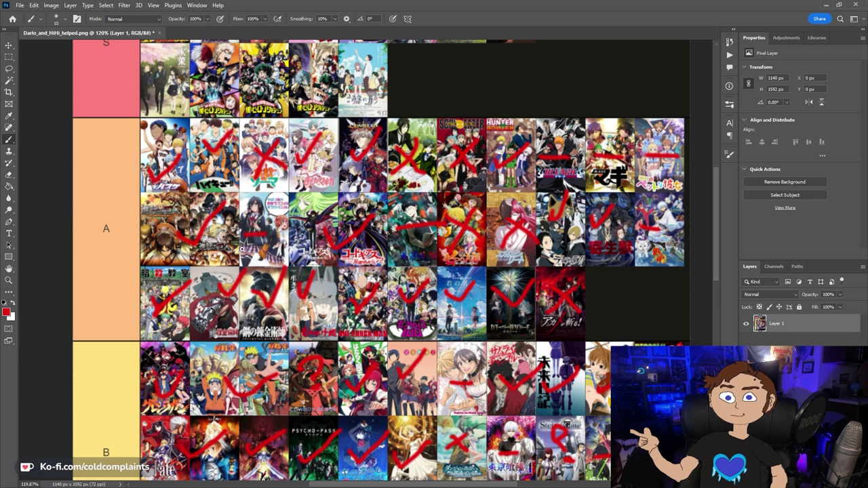
Paint check marks on the last poster of tier S's bottom row and the fifth, seventh and eighth posters of its top row.
scroll(489, 285, up, 5)
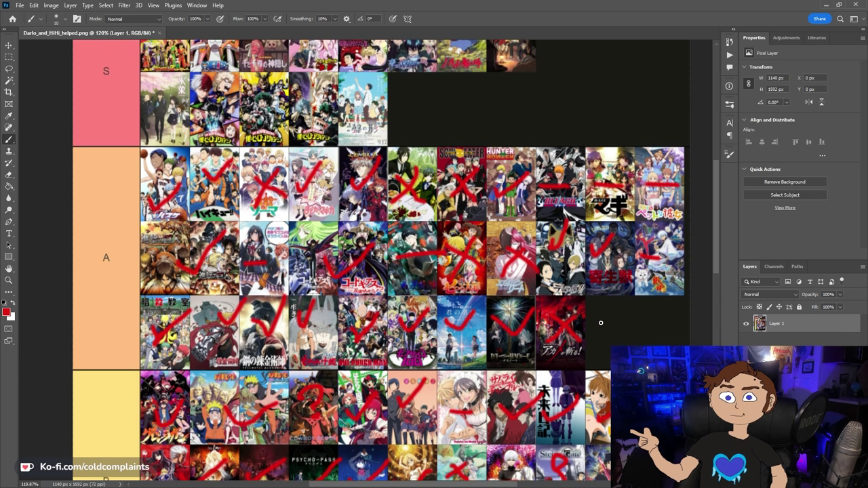
scroll(463, 259, up, 1)
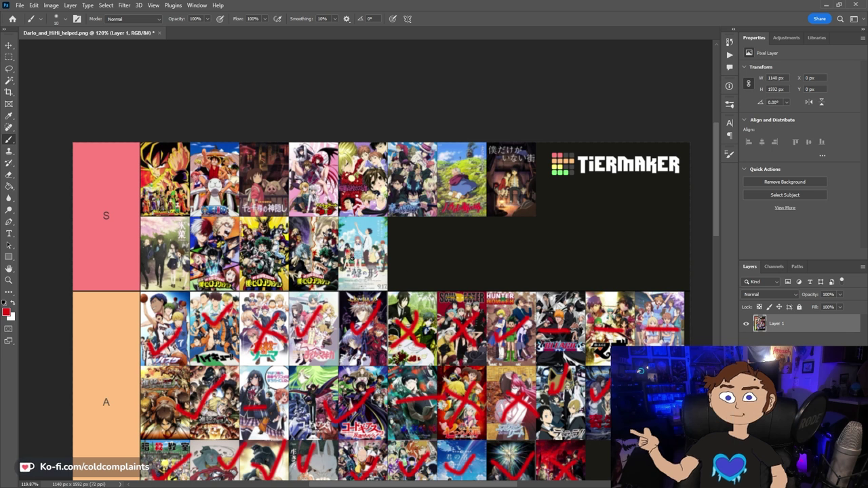
drag(344, 257, 378, 244)
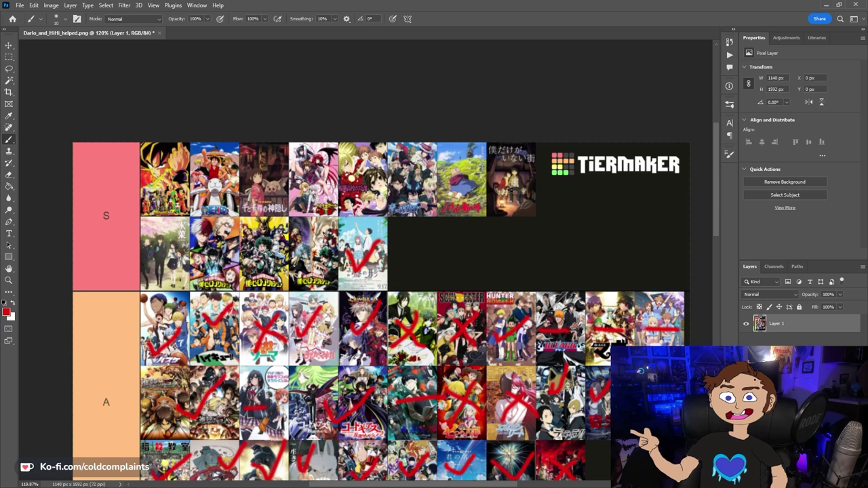
mouse_move(504, 185)
mouse_down()
mouse_move(511, 195)
mouse_move(542, 165)
mouse_up()
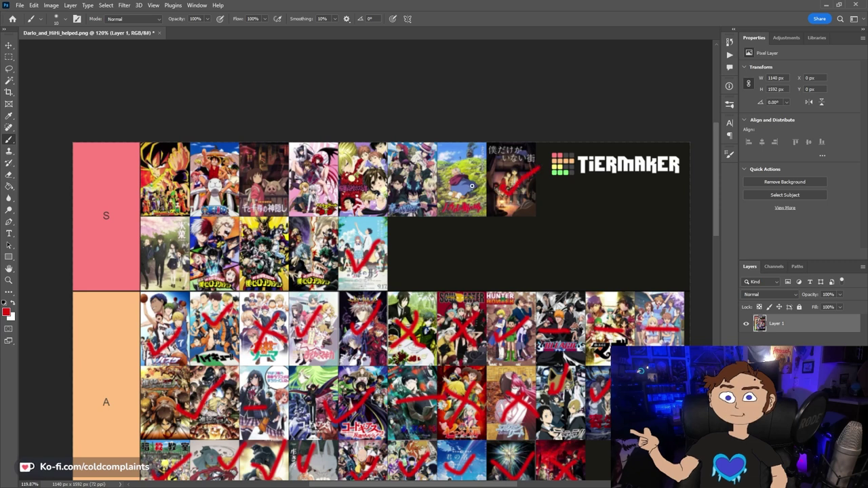
mouse_move(441, 158)
mouse_down()
mouse_move(459, 162)
mouse_move(473, 142)
mouse_up()
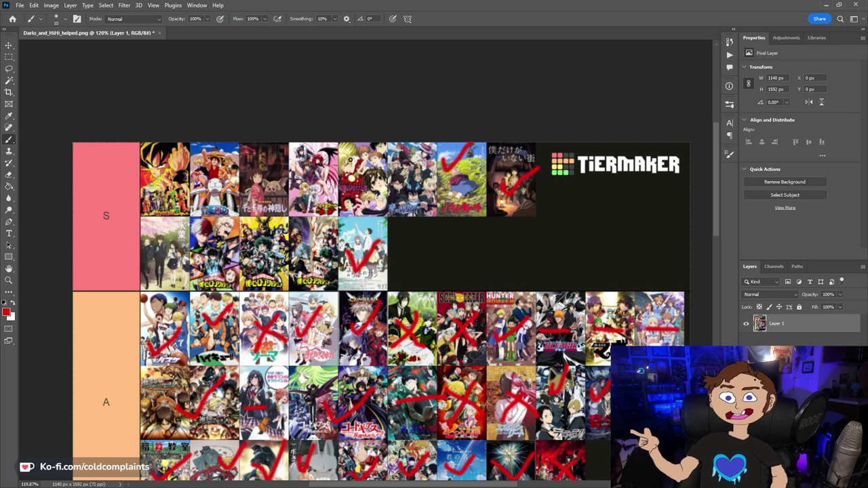
mouse_move(350, 154)
mouse_down()
mouse_move(361, 166)
mouse_move(388, 141)
mouse_up()
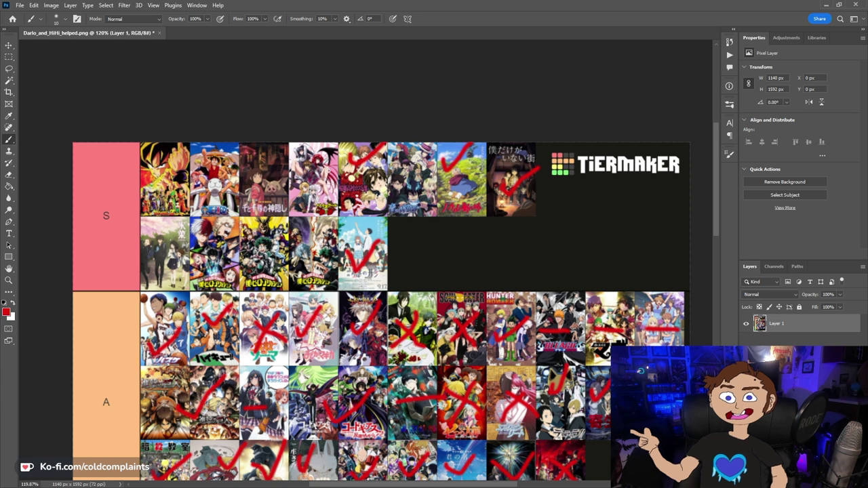
Paint an X on the fourth poster of tier S's top row and check marks on the first three.
drag(298, 184, 304, 198)
drag(303, 198, 326, 157)
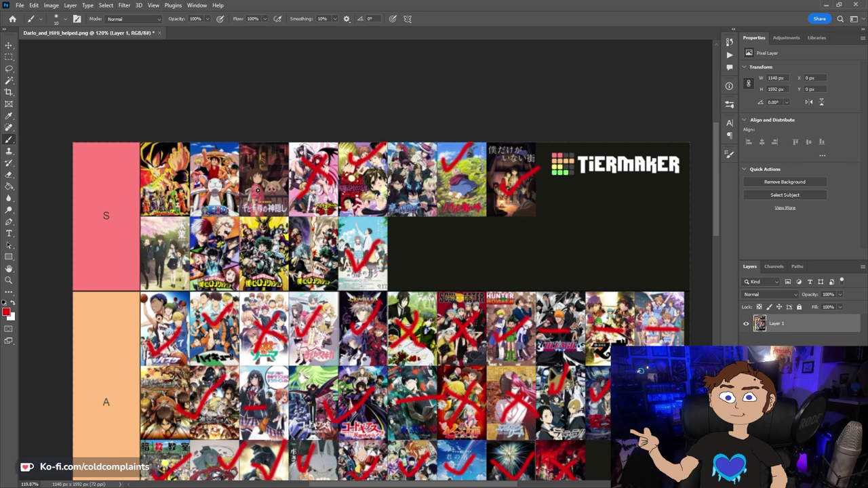
mouse_move(250, 179)
mouse_down()
mouse_move(258, 193)
mouse_move(279, 160)
mouse_up()
drag(207, 162, 240, 144)
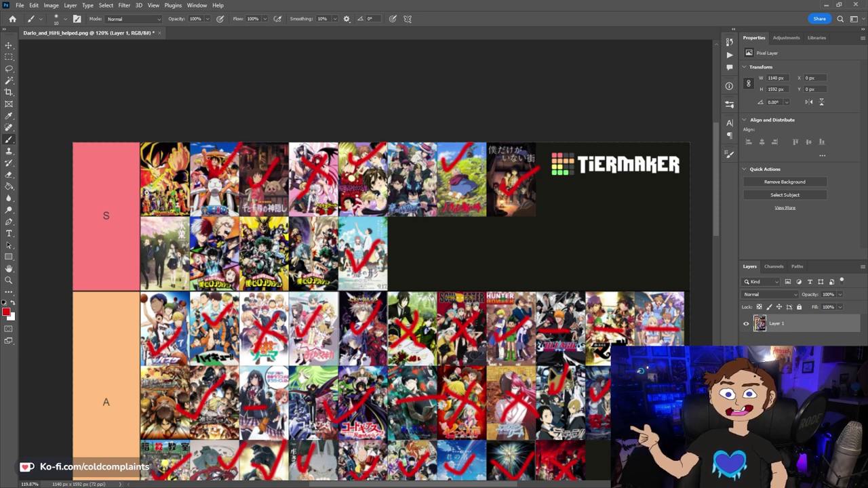
drag(146, 175, 193, 144)
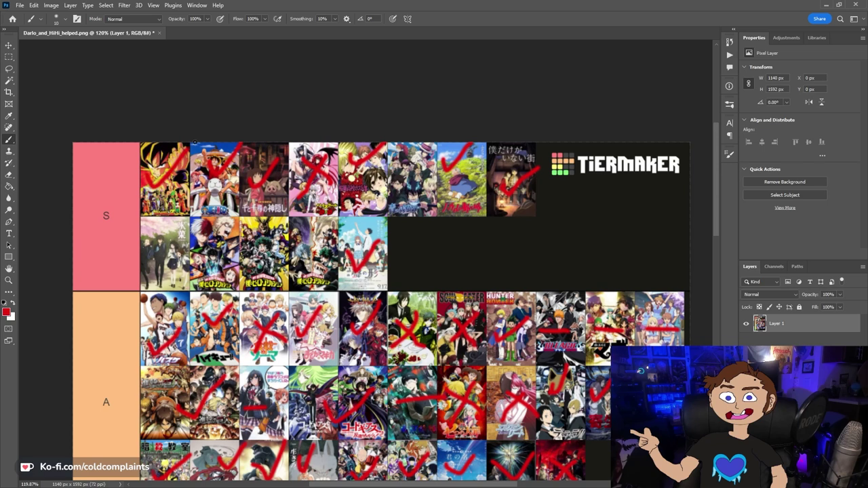
Circle the My Hero Academia posters in tier S's bottom row and paint a dash on that row's first poster.
mouse_move(190, 221)
mouse_down()
mouse_move(284, 220)
mouse_move(199, 246)
mouse_move(321, 237)
mouse_move(241, 204)
mouse_move(194, 272)
mouse_move(265, 212)
mouse_move(282, 237)
mouse_up()
mouse_move(146, 247)
mouse_down()
mouse_move(173, 244)
mouse_move(159, 237)
mouse_up()
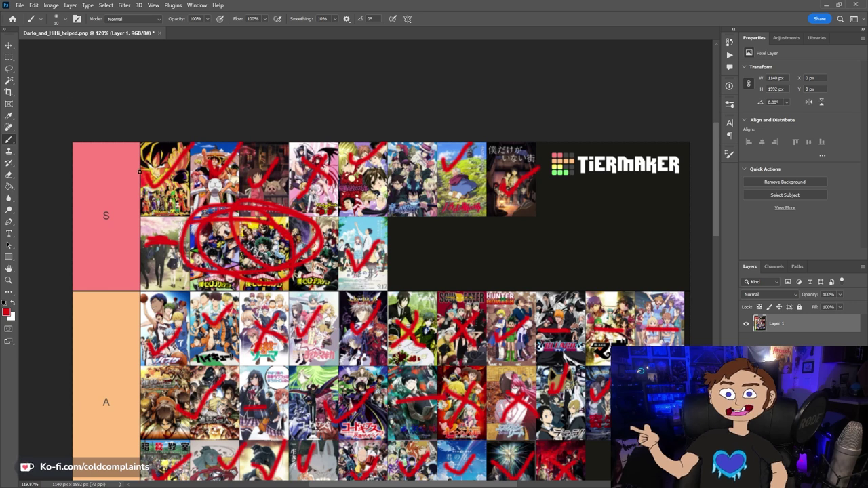
Review the annotated tier list as a whole, from tier S down to tier D and back up.
scroll(319, 288, right, 2)
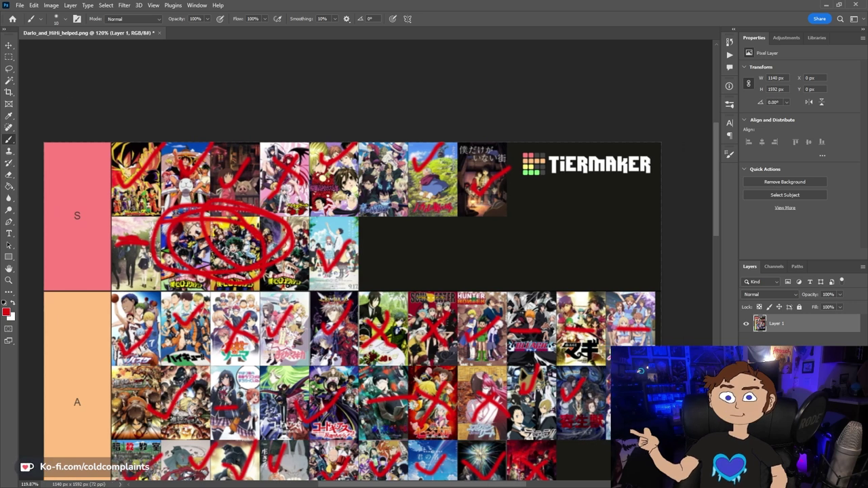
scroll(270, 304, down, 5)
scroll(213, 341, up, 1)
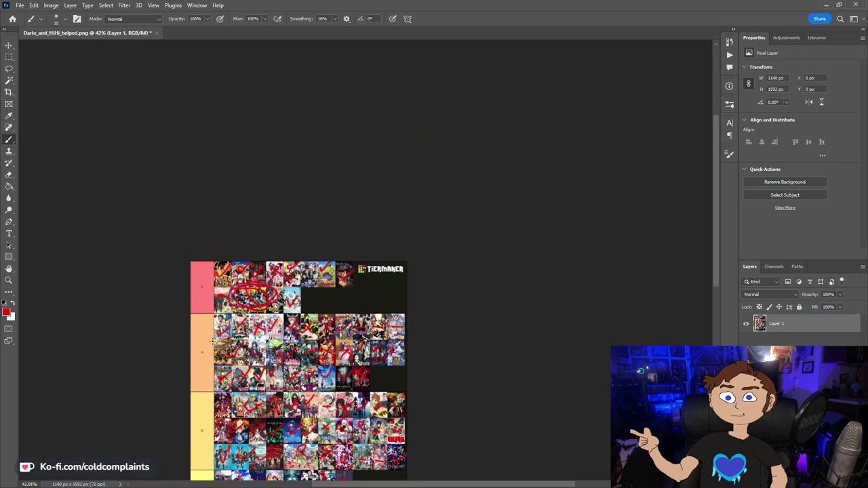
scroll(212, 341, down, 2)
scroll(204, 319, up, 1)
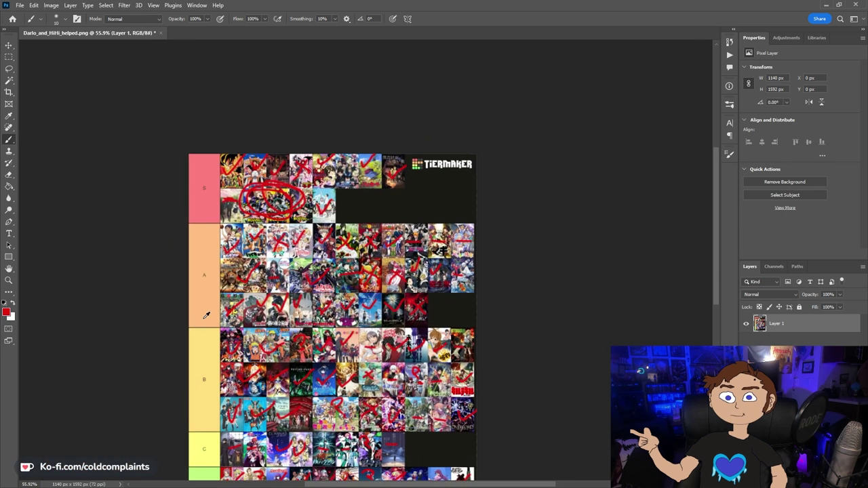
scroll(206, 316, down, 2)
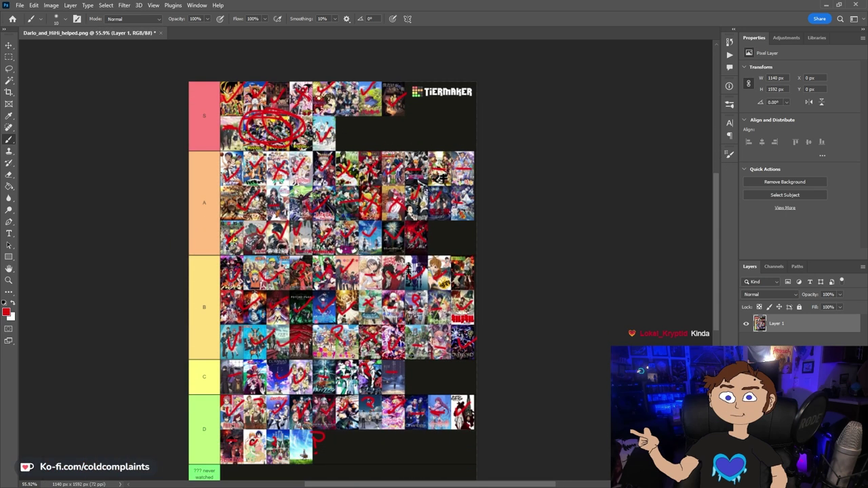
scroll(304, 307, down, 3)
scroll(312, 312, up, 4)
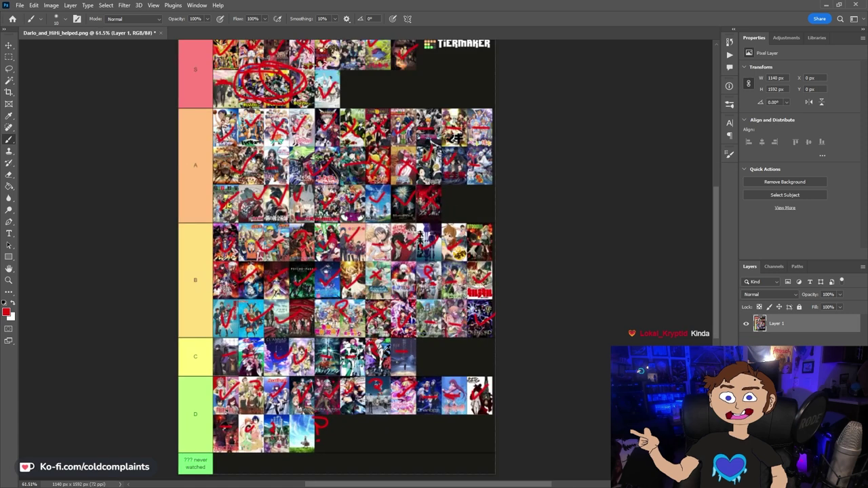
scroll(393, 372, down, 1)
scroll(426, 192, up, 4)
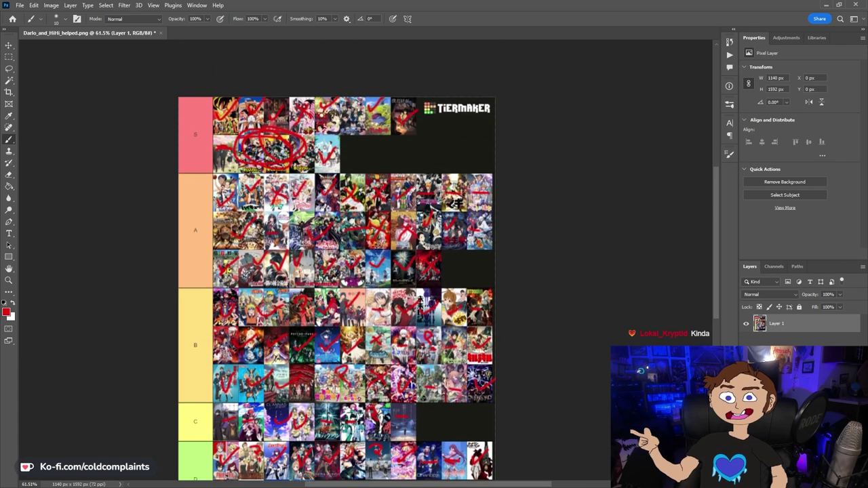
scroll(426, 192, up, 1)
scroll(426, 192, down, 1)
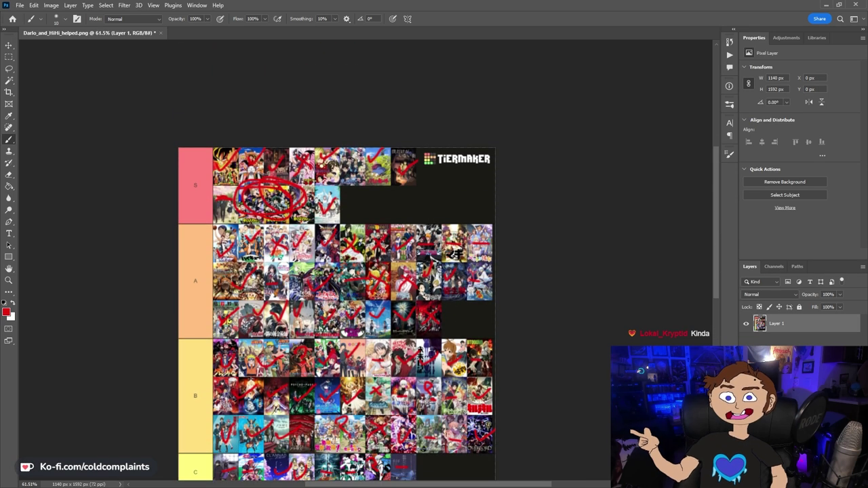
scroll(369, 309, up, 1)
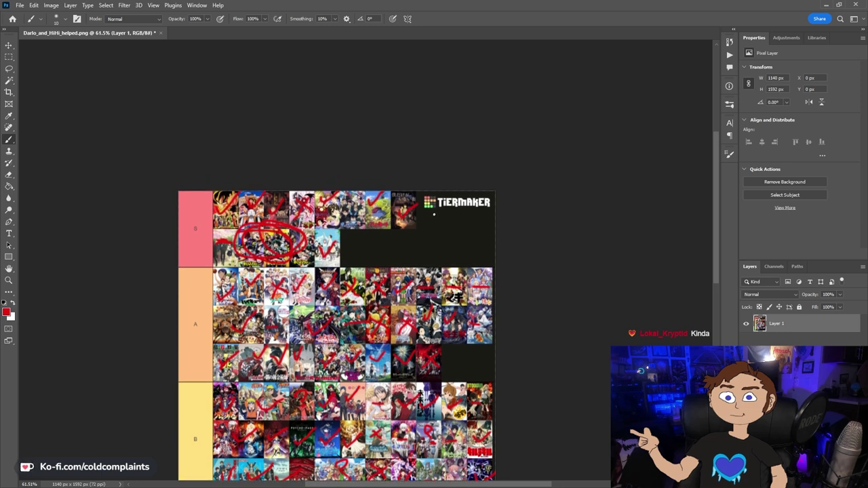
Write the score "5/10" in red below the TierMaker logo, with the grade "F" beneath it.
drag(438, 233, 433, 239)
drag(454, 210, 453, 240)
click(450, 246)
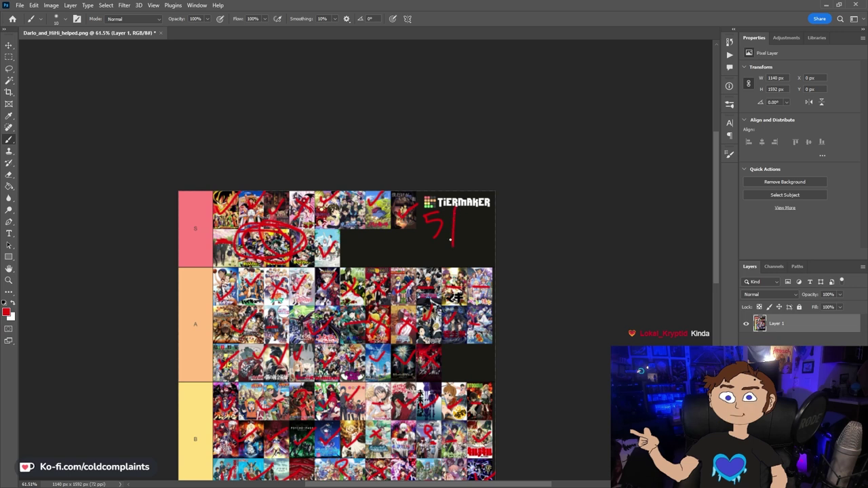
mouse_move(471, 212)
mouse_down()
mouse_move(468, 234)
mouse_move(485, 212)
mouse_up()
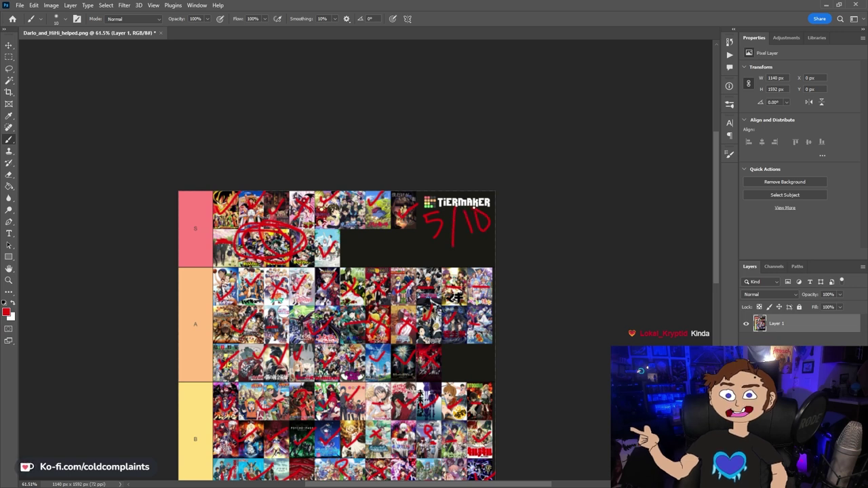
mouse_move(467, 249)
mouse_down()
mouse_move(469, 262)
mouse_move(484, 251)
mouse_up()
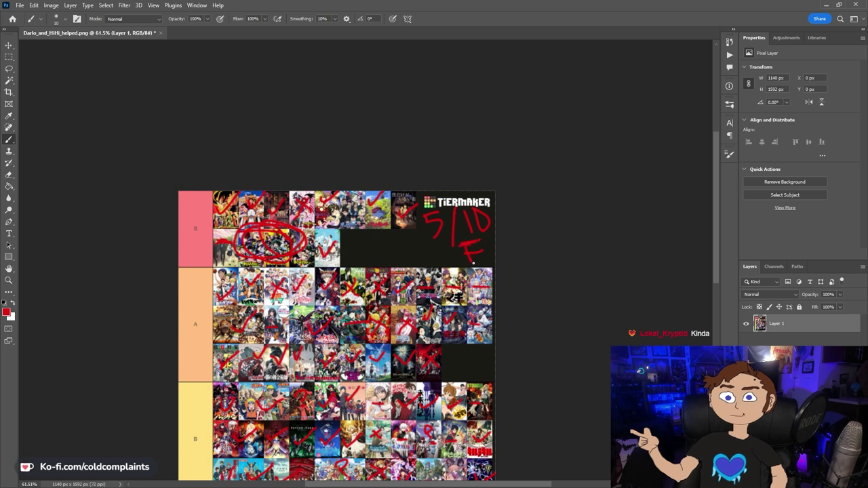
Undo the "5/10" score and the "F" grade, and write "6/10" in red below the TierMaker logo instead.
key(ctrl+z)
key(ctrl+z)
key(ctrl+z)
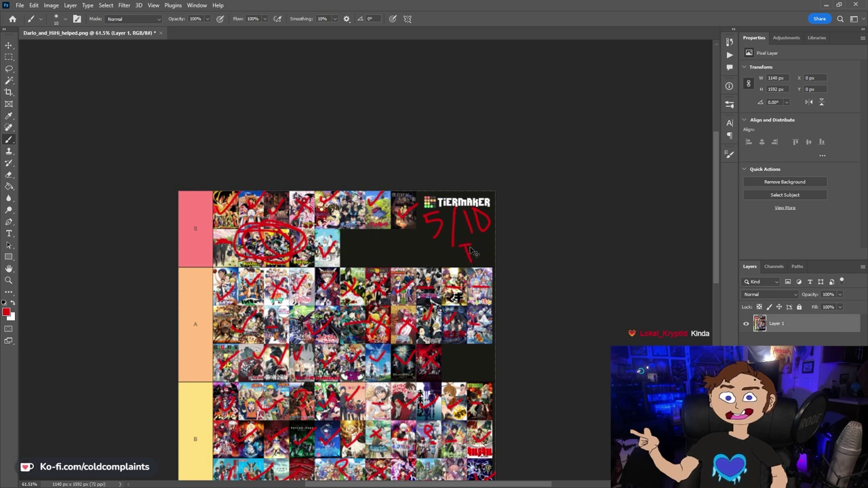
key(ctrl+z)
key(ctrl+z)
key(ctrl+z)
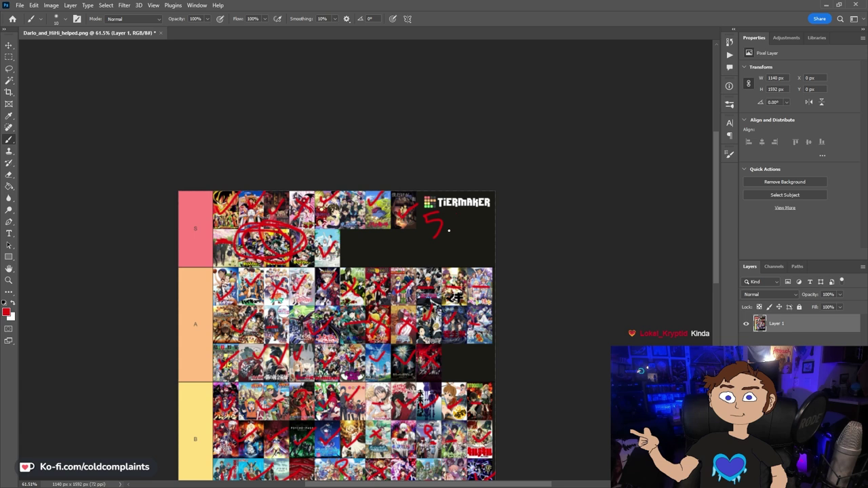
key(ctrl+z)
mouse_move(439, 213)
mouse_down()
mouse_move(426, 236)
mouse_move(445, 229)
mouse_move(446, 247)
mouse_move(463, 251)
mouse_up()
scroll(467, 228, up, 1)
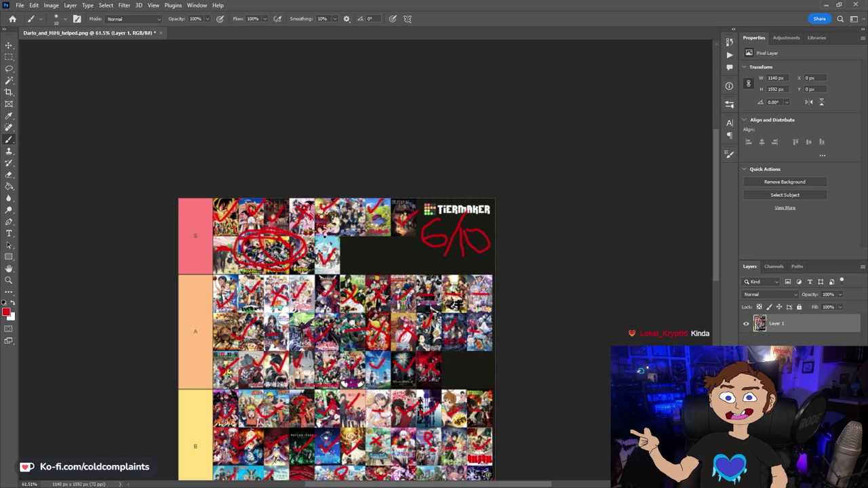
mouse_move(389, 247)
mouse_down()
mouse_move(396, 267)
mouse_move(404, 243)
mouse_move(414, 251)
mouse_move(401, 266)
mouse_move(430, 256)
mouse_up()
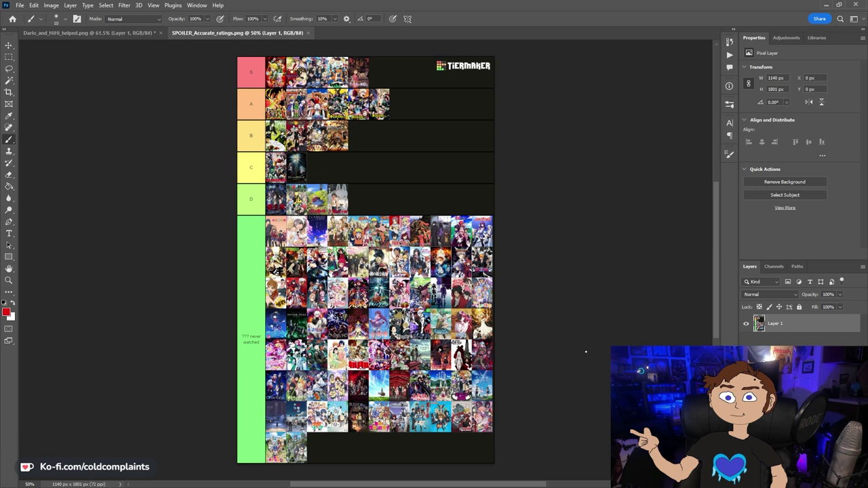
Examine the second tier list, SPOILER_Accurate_ratings.png, from the never-watched section up to tier S.
scroll(380, 309, left, 2)
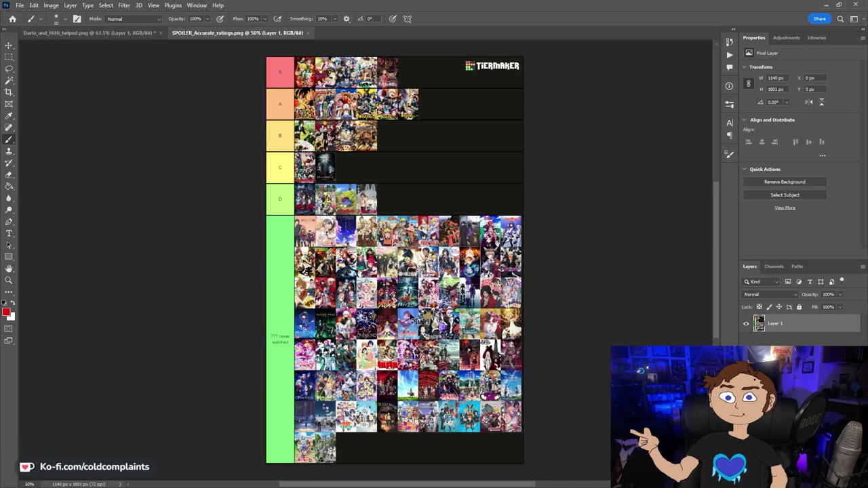
scroll(502, 308, up, 2)
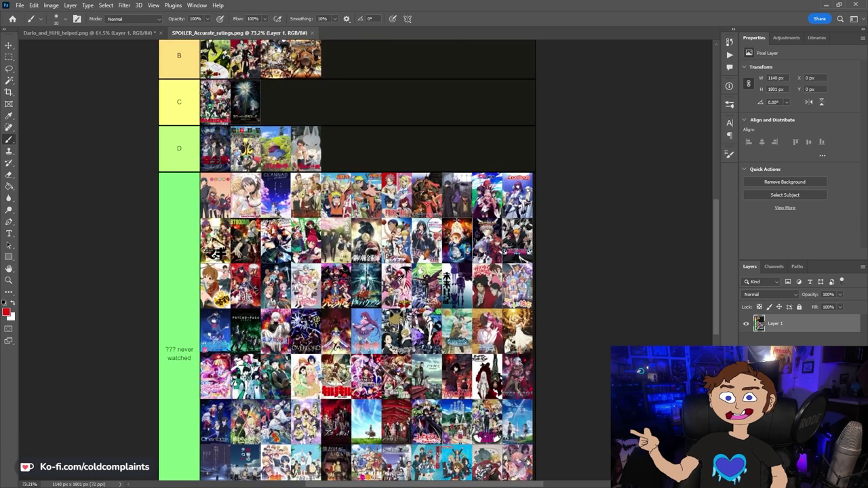
scroll(398, 272, up, 2)
scroll(397, 272, down, 3)
scroll(337, 261, down, 3)
scroll(337, 261, up, 7)
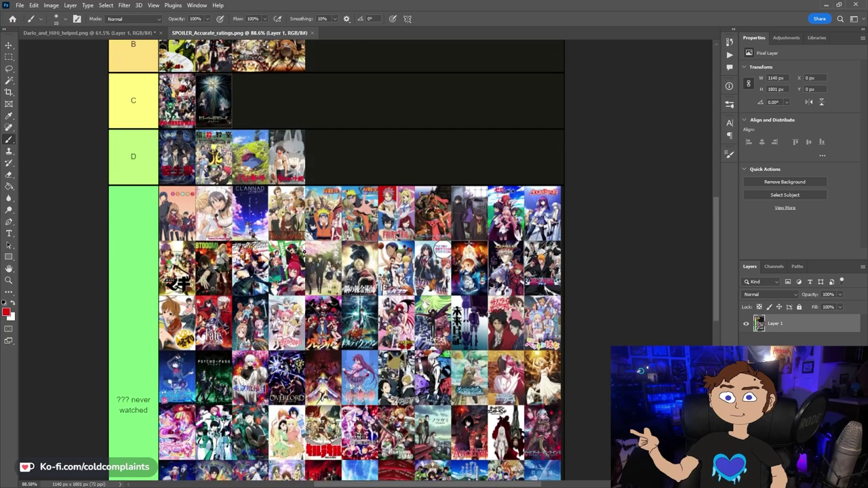
scroll(304, 251, up, 5)
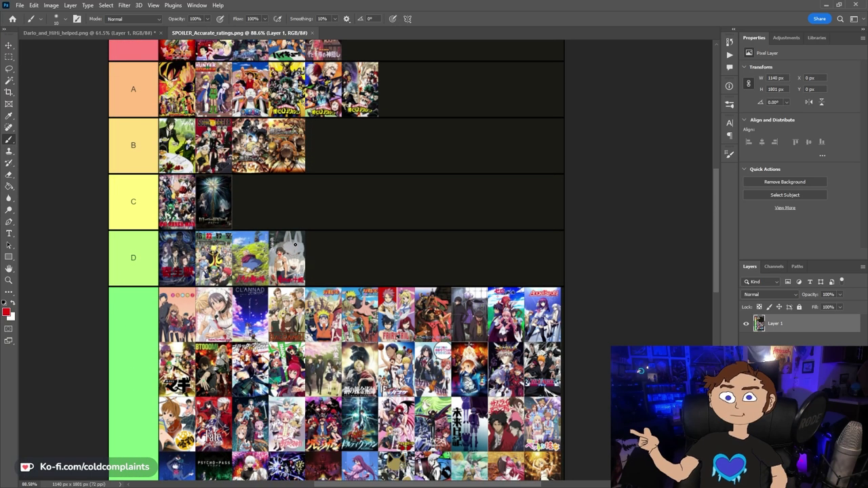
scroll(295, 245, up, 3)
scroll(290, 179, up, 1)
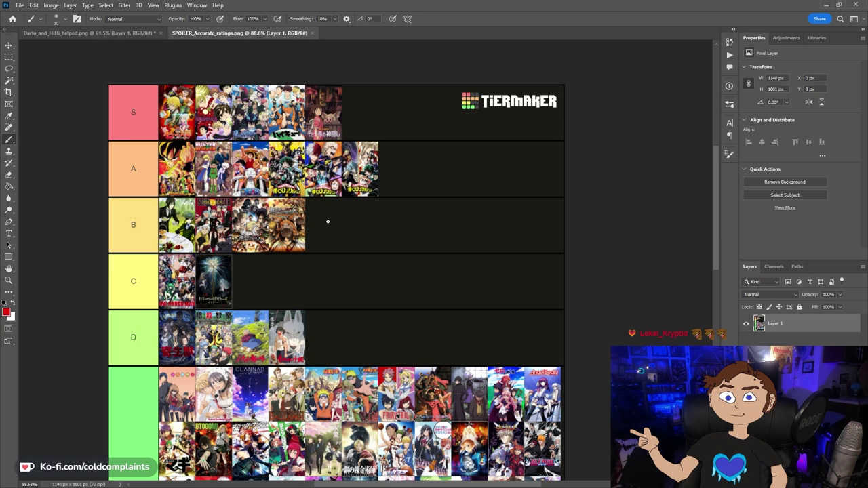
scroll(145, 145, up, 2)
scroll(145, 145, left, 2)
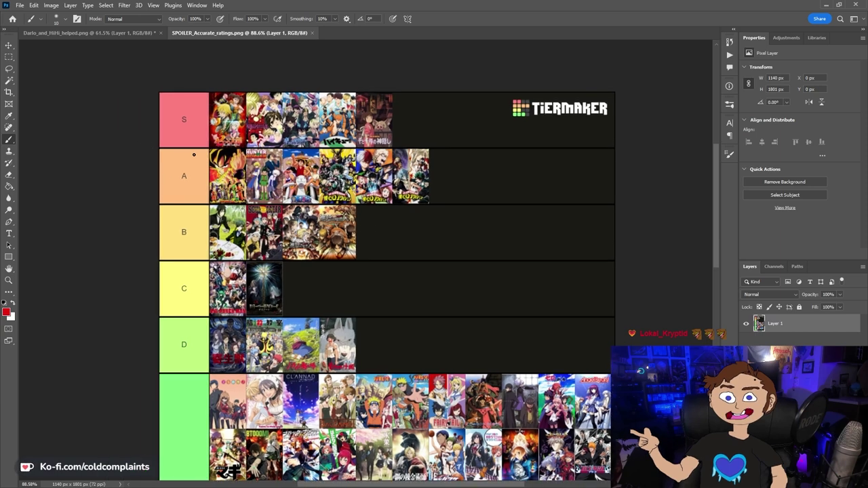
Paint a red question mark on the first poster of tier S in the second tier list.
scroll(228, 165, up, 6)
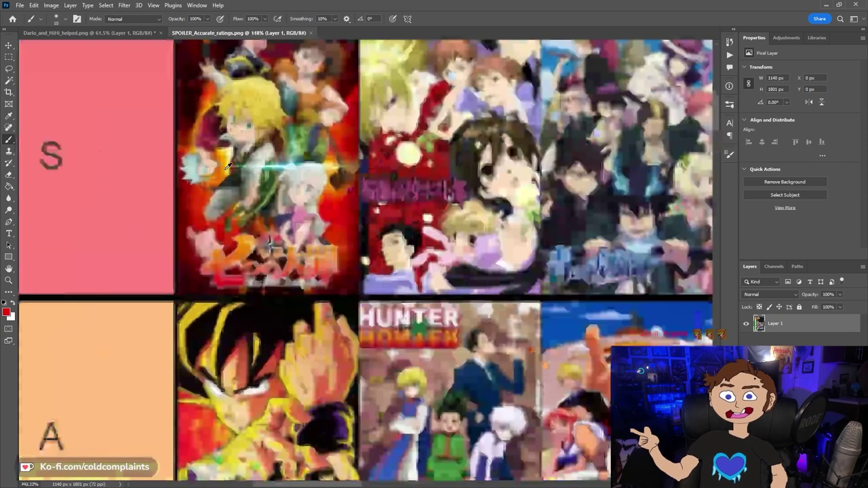
scroll(228, 165, up, 5)
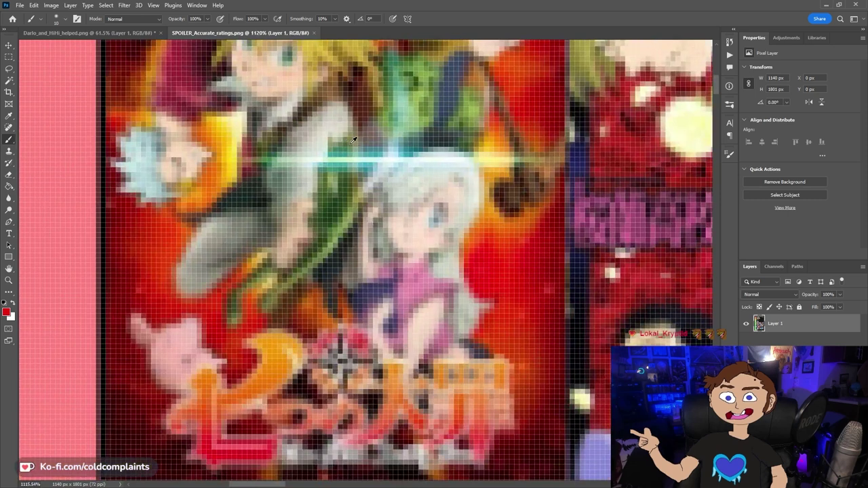
scroll(353, 140, down, 6)
scroll(405, 171, up, 1)
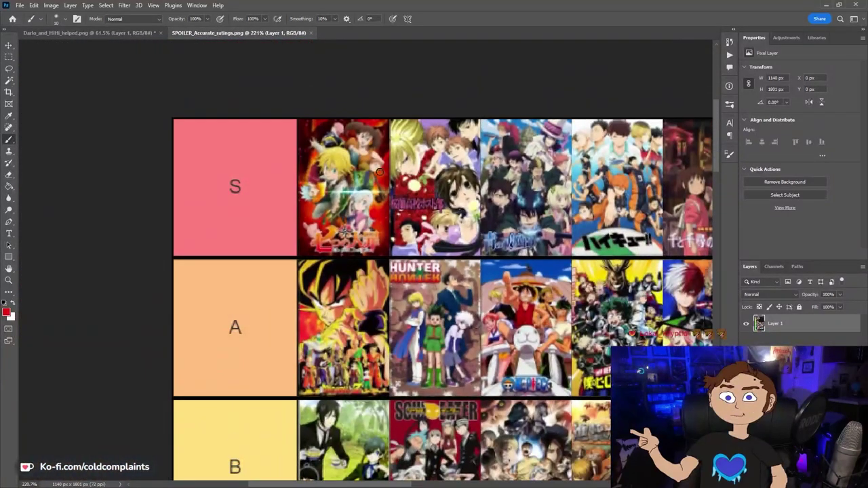
mouse_move(305, 146)
mouse_down()
mouse_move(351, 161)
mouse_move(262, 175)
mouse_move(301, 213)
mouse_move(252, 259)
mouse_move(508, 182)
mouse_move(444, 222)
mouse_move(319, 173)
mouse_up()
key(ctrl+z)
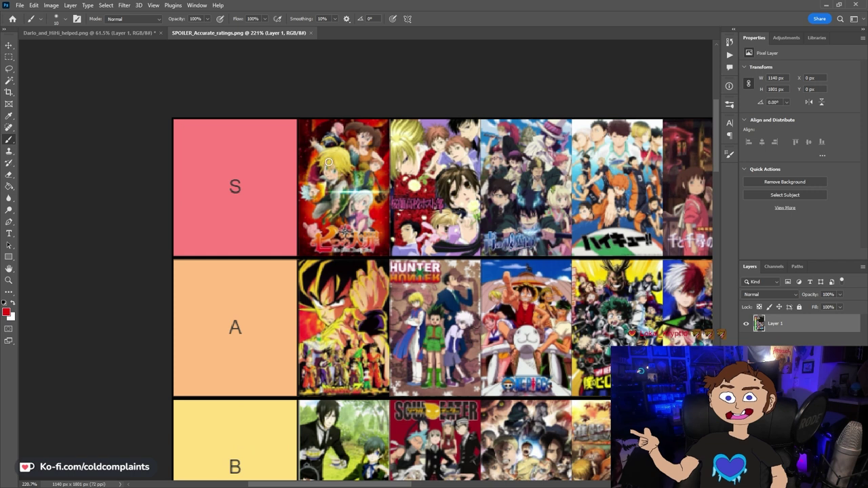
mouse_move(296, 122)
mouse_down()
mouse_move(253, 212)
mouse_move(354, 129)
mouse_move(322, 163)
mouse_move(325, 188)
mouse_up()
key(ctrl+z)
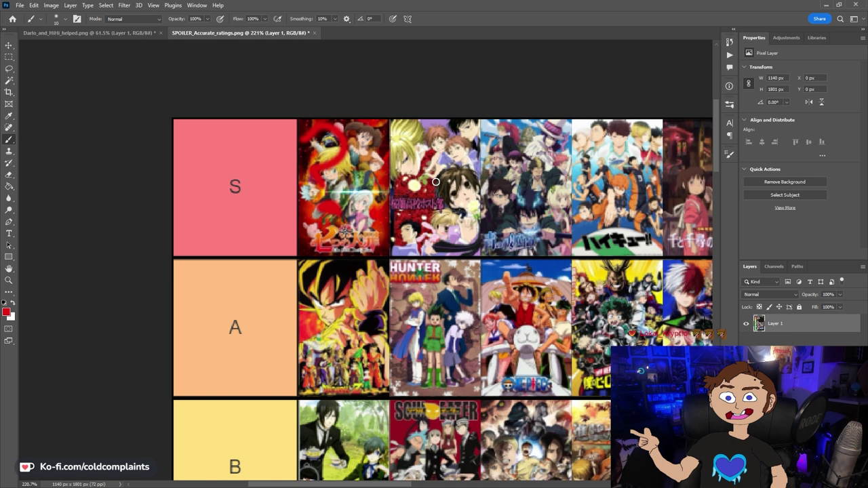
Paint red check marks on the second to fifth posters of tier S.
scroll(431, 190, down, 3)
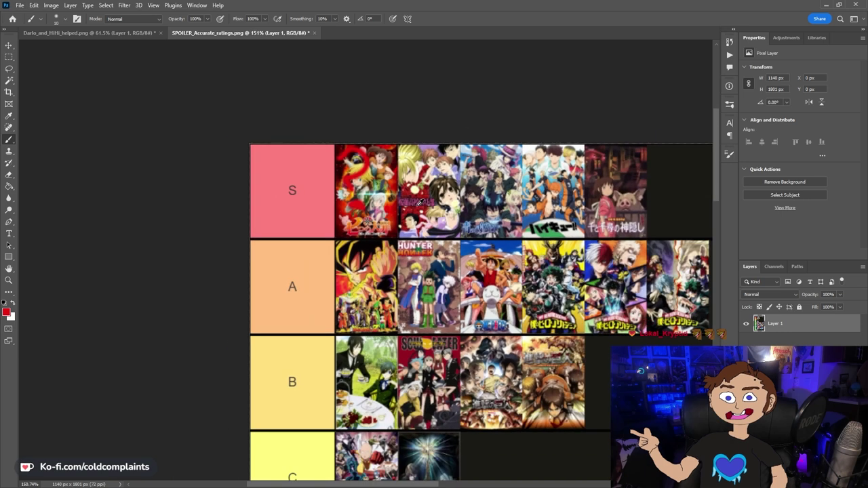
scroll(422, 204, down, 2)
scroll(444, 230, up, 3)
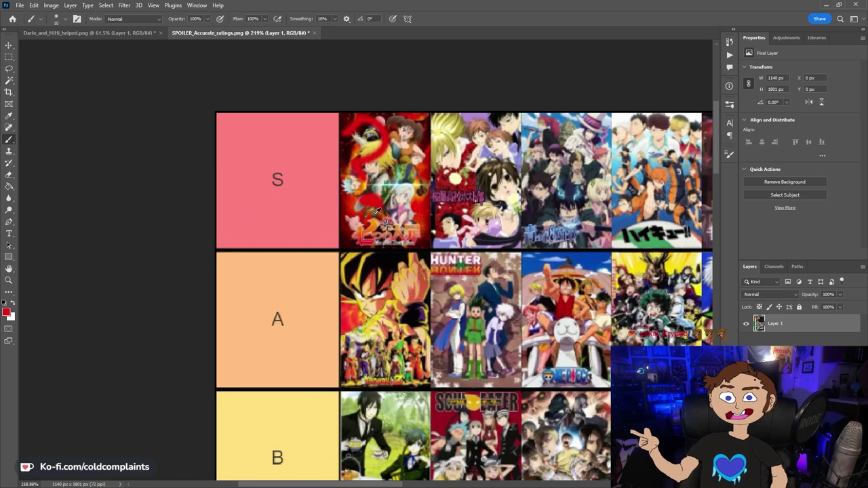
scroll(384, 207, down, 3)
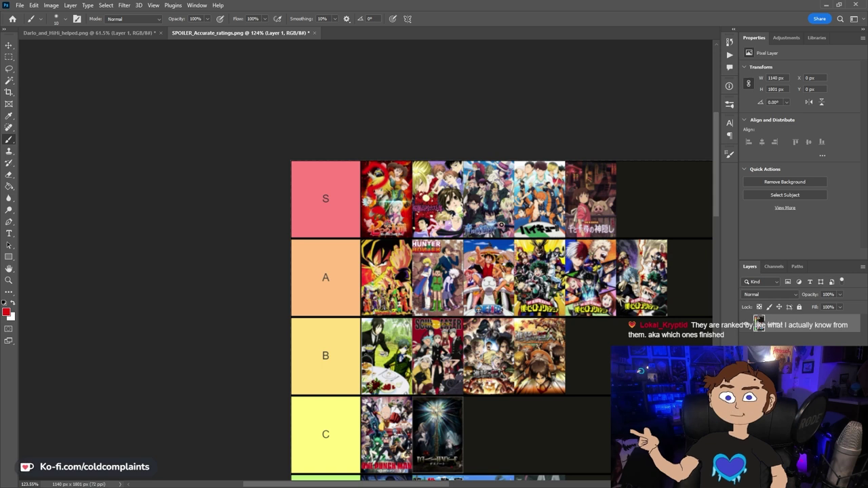
drag(484, 220, 509, 190)
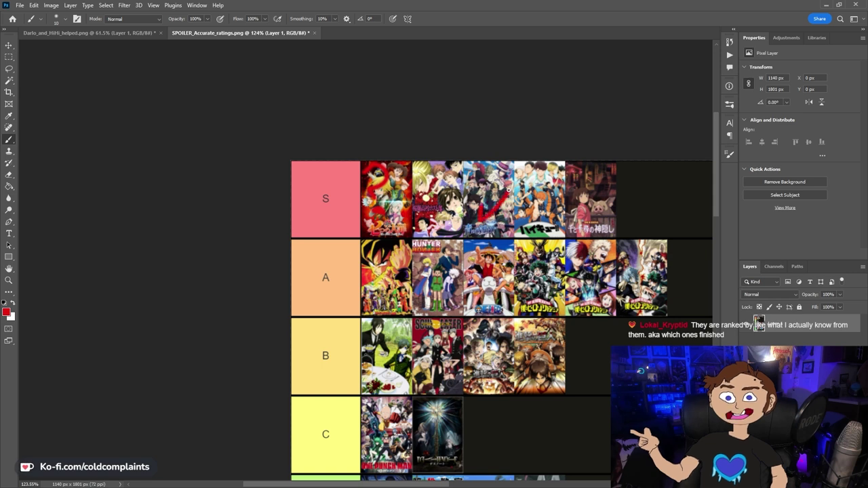
mouse_move(519, 212)
mouse_down()
mouse_move(546, 217)
mouse_move(565, 189)
mouse_up()
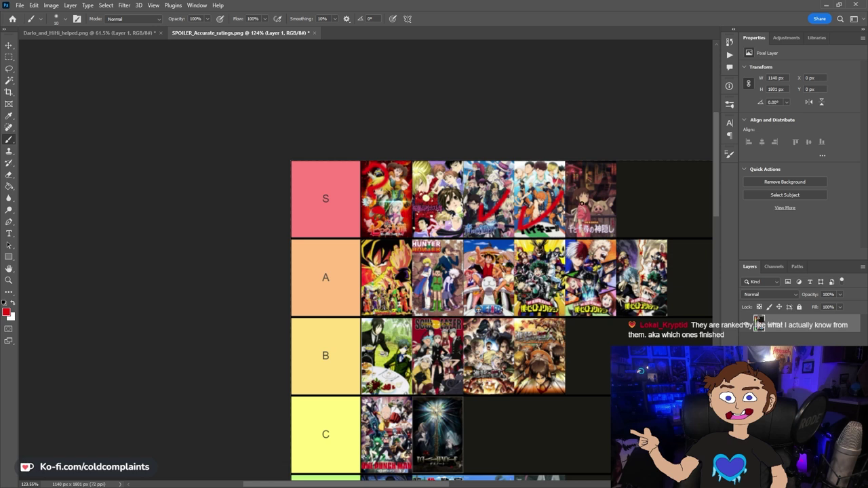
drag(578, 201, 614, 174)
drag(430, 216, 479, 175)
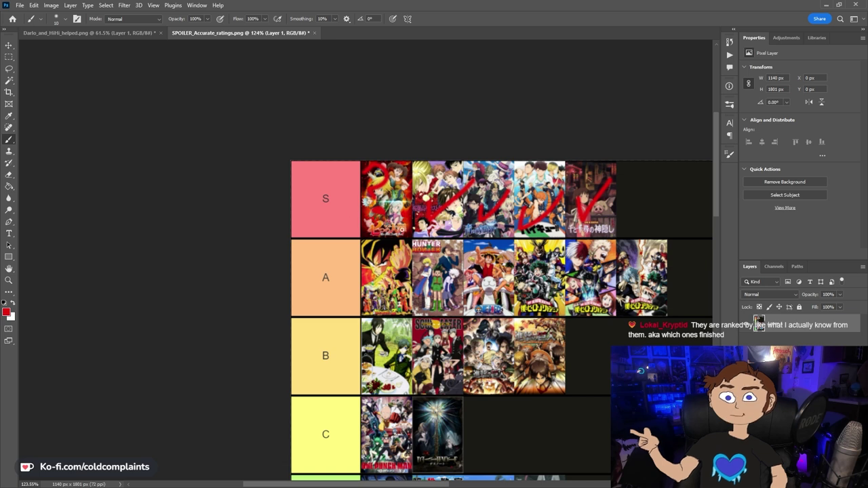
mouse_move(369, 212)
mouse_down()
mouse_move(406, 200)
mouse_move(386, 220)
mouse_up()
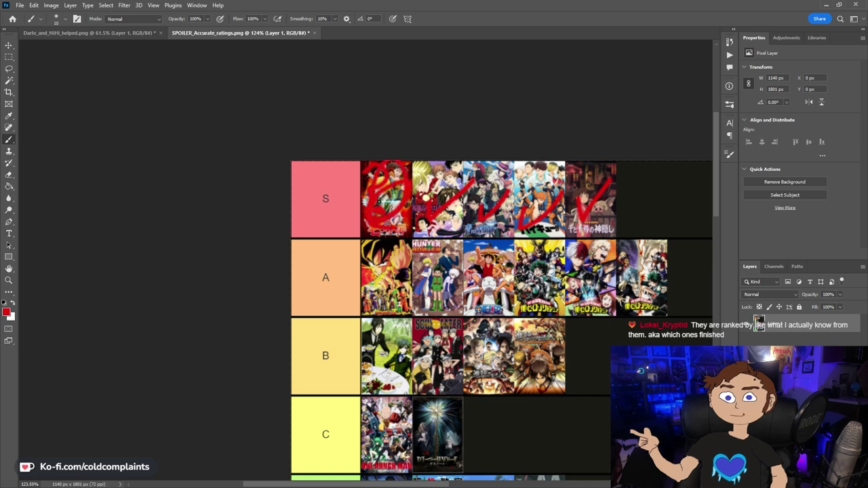
key(ctrl+z)
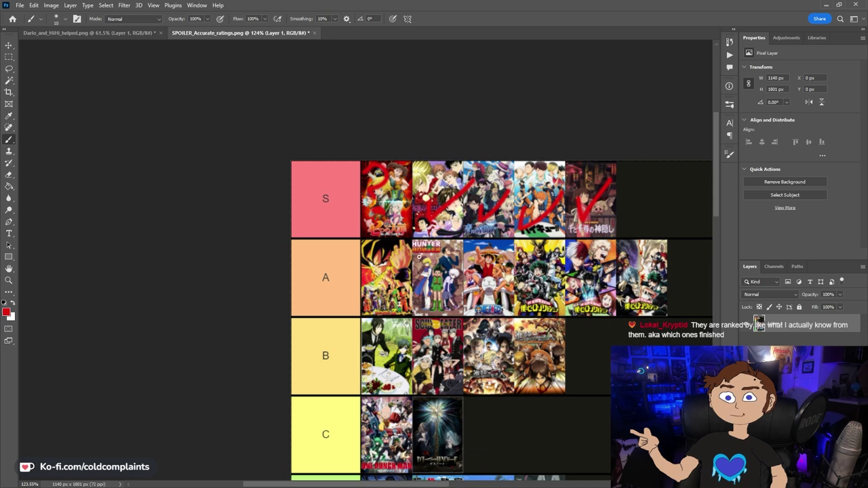
Look through tiers A to D and the never-watched posters of the second tier list.
scroll(376, 251, down, 2)
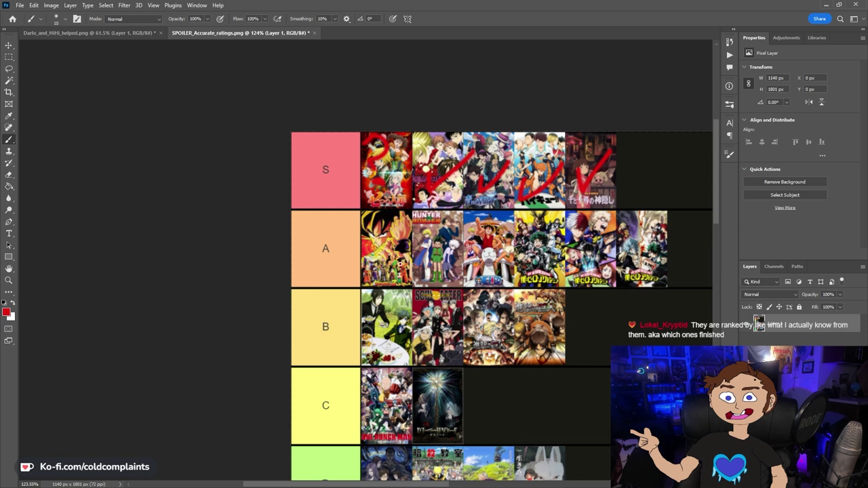
scroll(502, 261, down, 8)
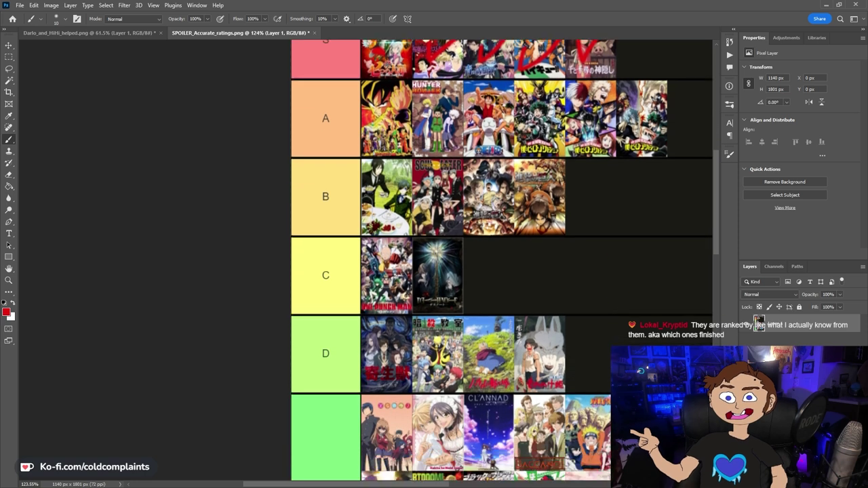
scroll(421, 402, right, 5)
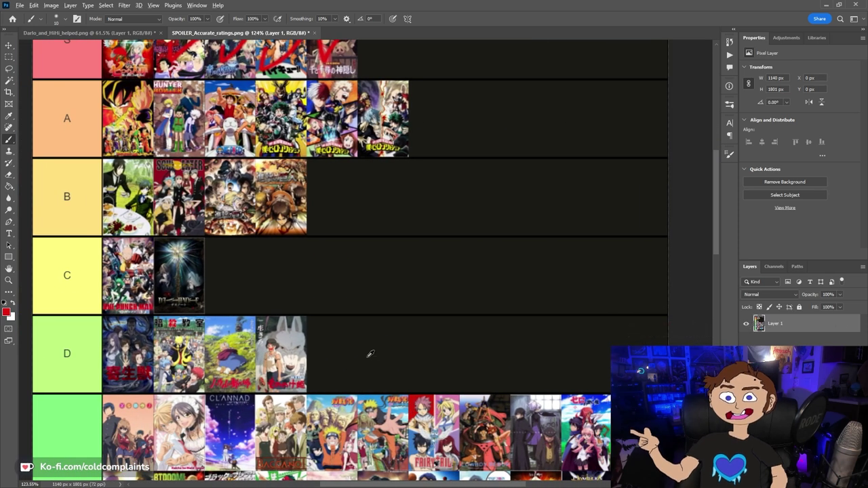
scroll(363, 355, down, 4)
scroll(362, 355, down, 2)
scroll(362, 355, up, 2)
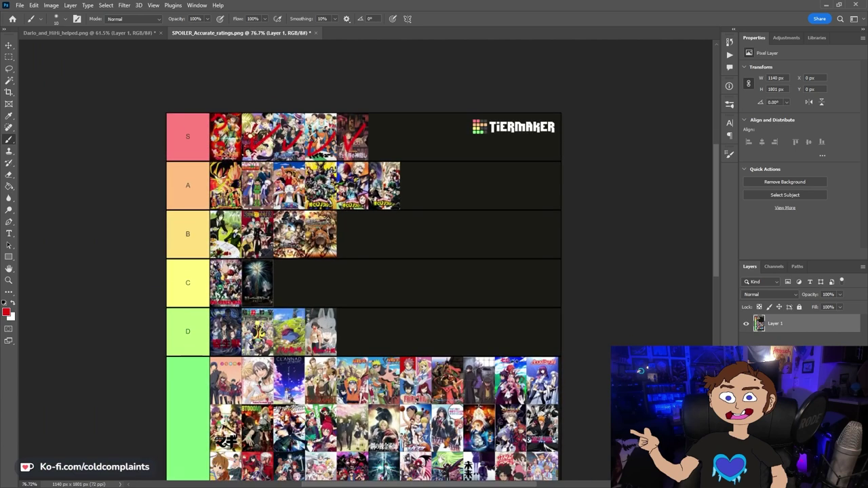
scroll(362, 355, down, 3)
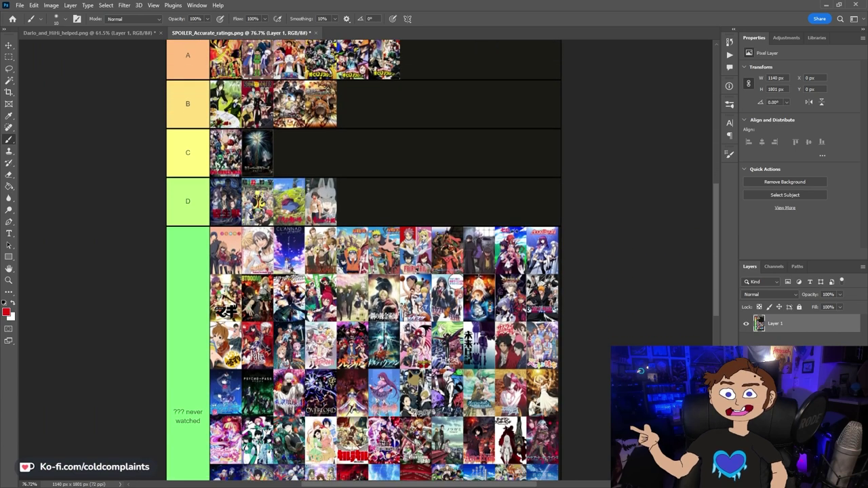
scroll(362, 356, down, 1)
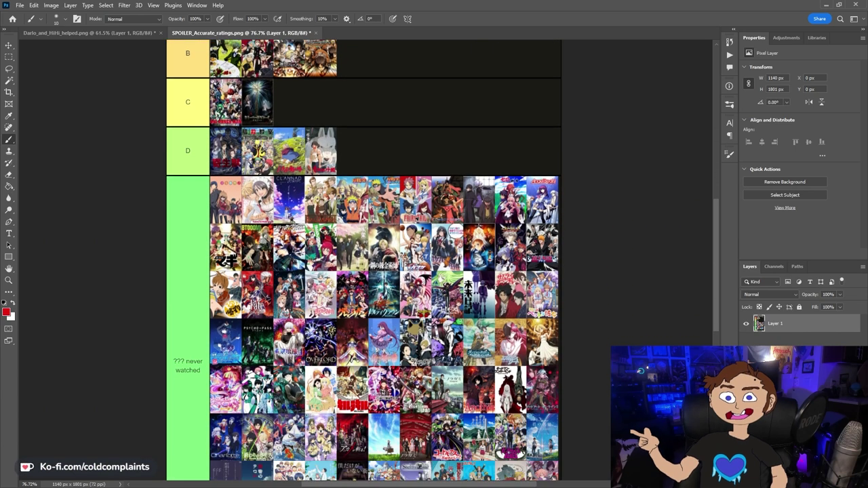
scroll(362, 356, down, 2)
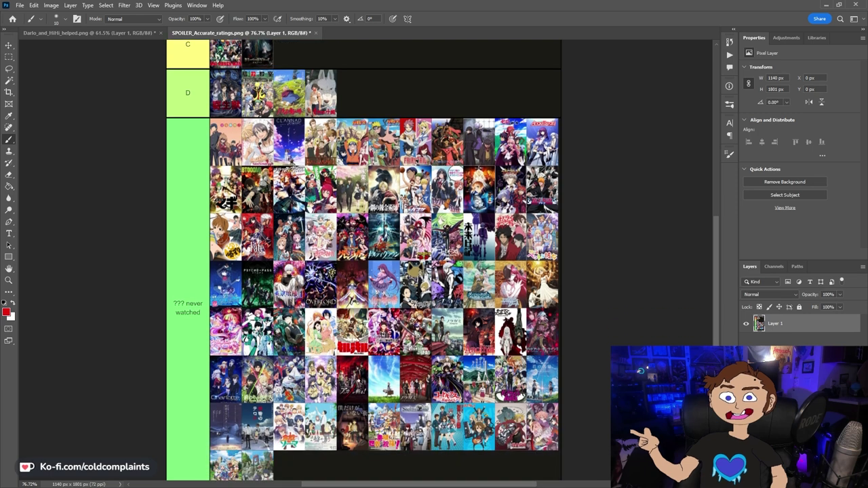
scroll(357, 380, up, 1)
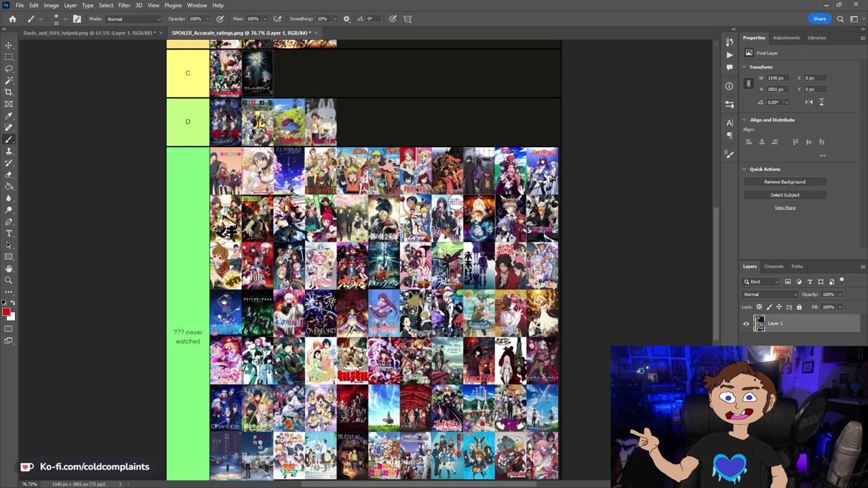
scroll(363, 261, up, 6)
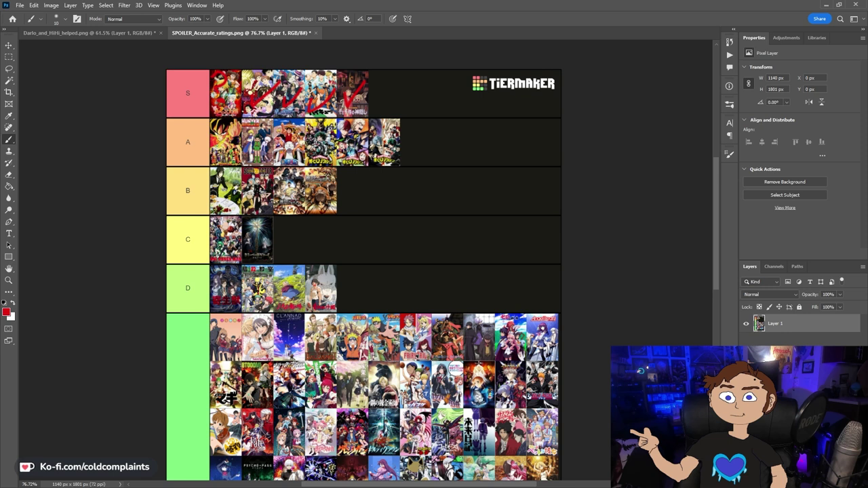
scroll(365, 278, left, 2)
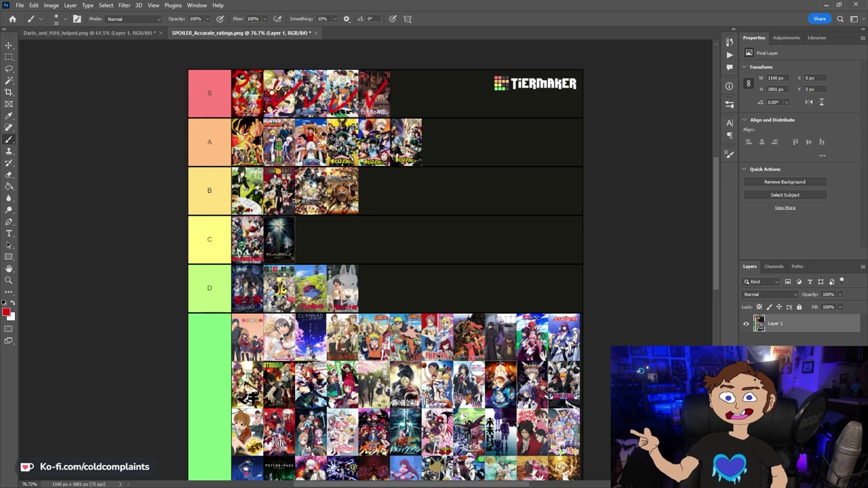
Paint red check marks on the first two posters of tier D in the second tier list.
scroll(291, 276, up, 5)
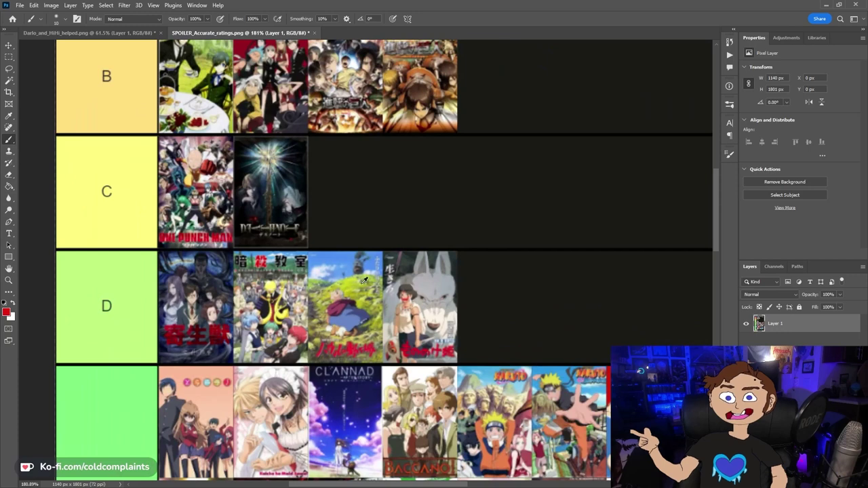
mouse_move(174, 288)
mouse_down()
mouse_move(177, 319)
mouse_move(193, 313)
mouse_move(223, 270)
mouse_up()
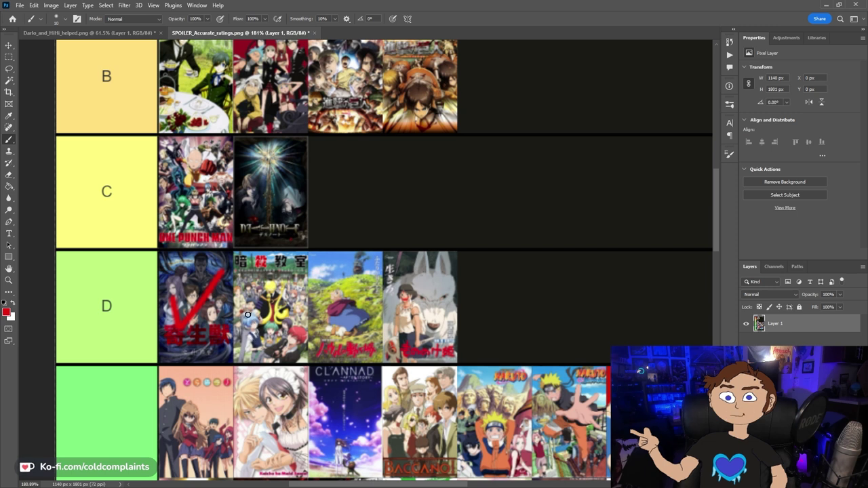
drag(247, 315, 278, 272)
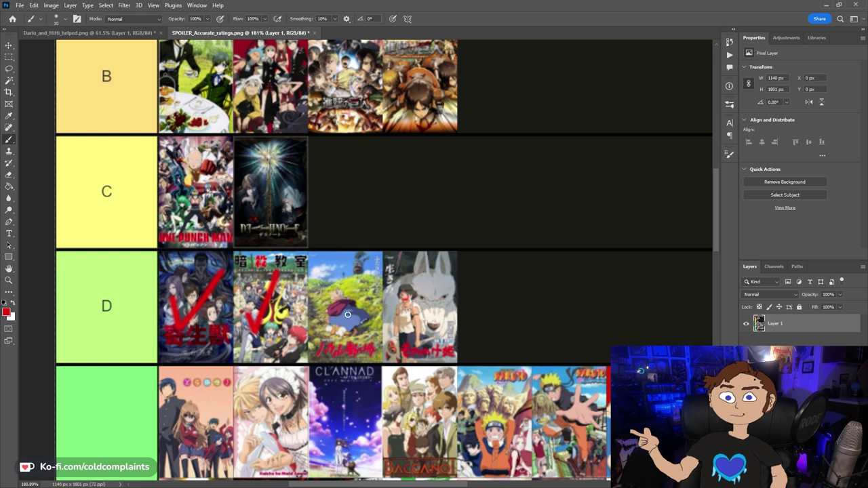
Paint red question marks on the third and fourth posters of tier D and across the empty space beside them.
mouse_move(324, 292)
mouse_down()
mouse_move(330, 264)
mouse_move(350, 286)
mouse_move(349, 320)
mouse_move(349, 297)
mouse_move(358, 316)
mouse_up()
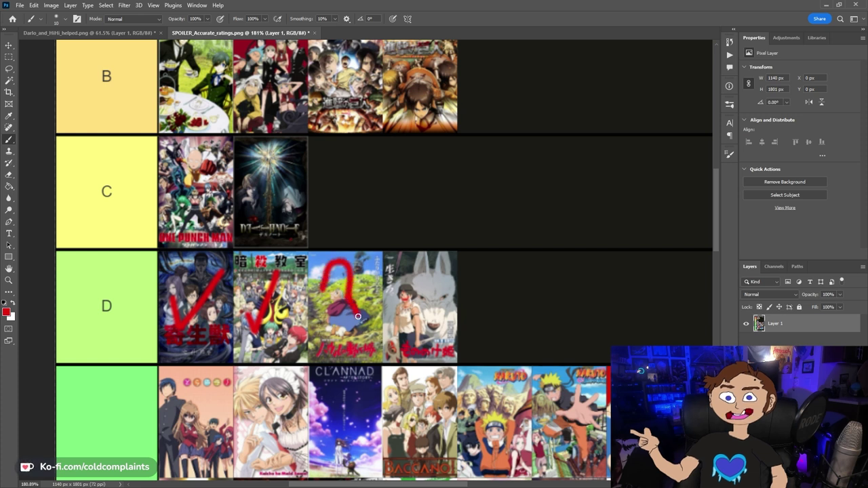
drag(403, 270, 430, 308)
mouse_move(450, 275)
mouse_down()
mouse_move(457, 300)
mouse_move(477, 310)
mouse_up()
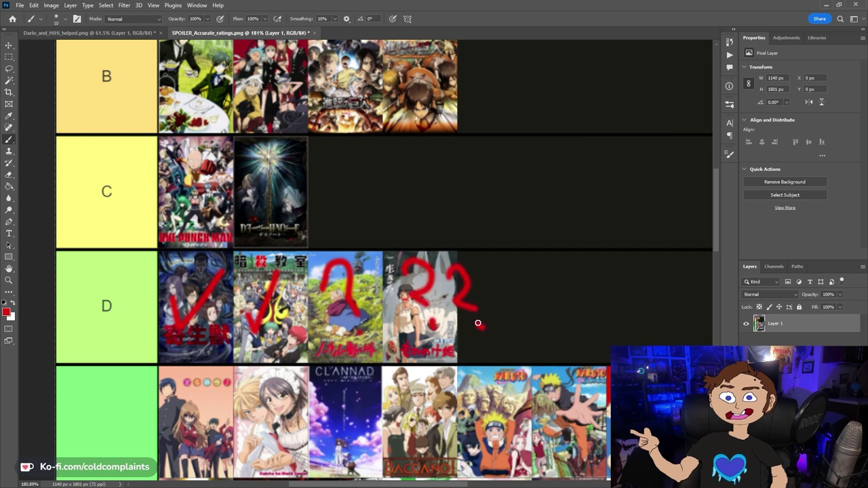
mouse_move(484, 287)
mouse_down()
mouse_move(500, 266)
mouse_move(513, 310)
mouse_move(528, 263)
mouse_move(561, 272)
mouse_move(552, 305)
mouse_up()
click(519, 323)
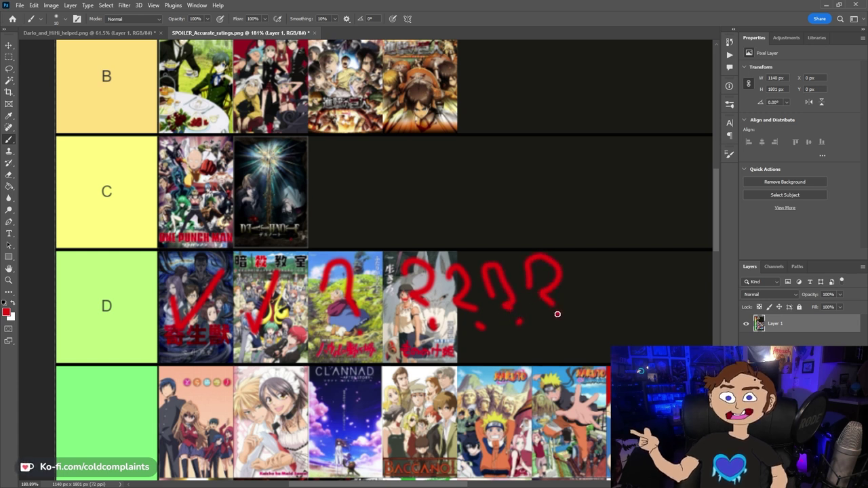
mouse_move(586, 282)
mouse_down()
mouse_move(585, 255)
mouse_move(614, 261)
mouse_move(611, 292)
mouse_move(600, 294)
mouse_move(618, 305)
mouse_up()
click(628, 314)
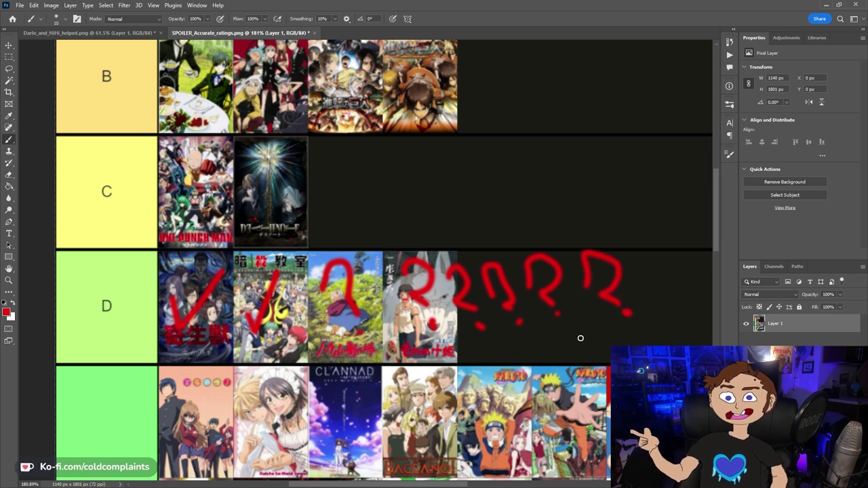
mouse_move(490, 345)
mouse_down()
mouse_move(506, 356)
mouse_move(530, 366)
mouse_move(551, 329)
mouse_move(575, 337)
mouse_move(563, 346)
mouse_move(586, 362)
mouse_move(592, 346)
mouse_move(609, 347)
mouse_move(615, 323)
mouse_move(625, 343)
mouse_up()
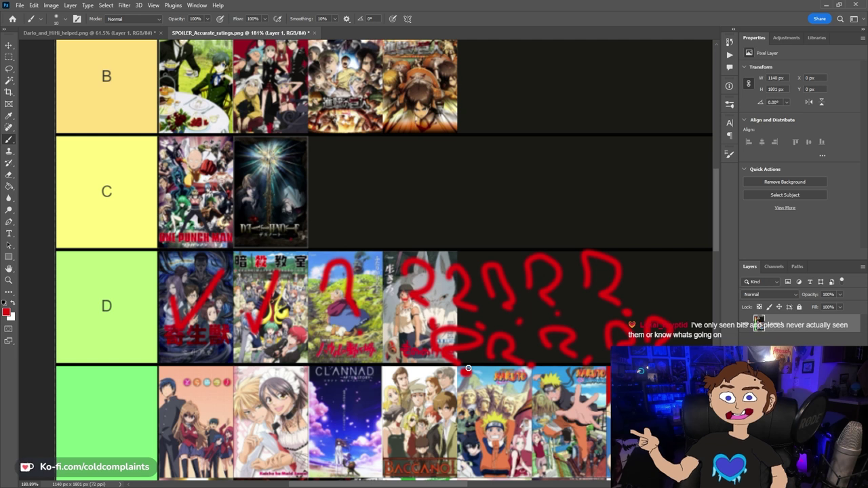
Paint a red check mark on tier C's second poster and a red question mark on its One Punch Man poster.
scroll(484, 361, up, 2)
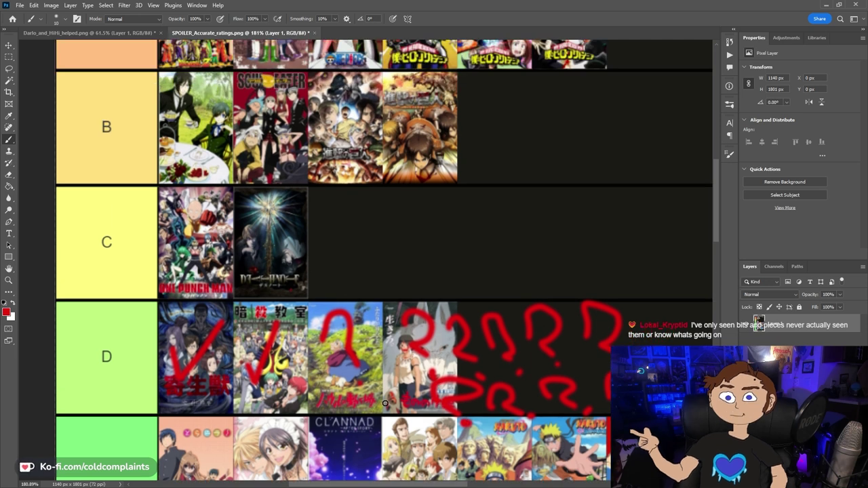
scroll(458, 375, up, 1)
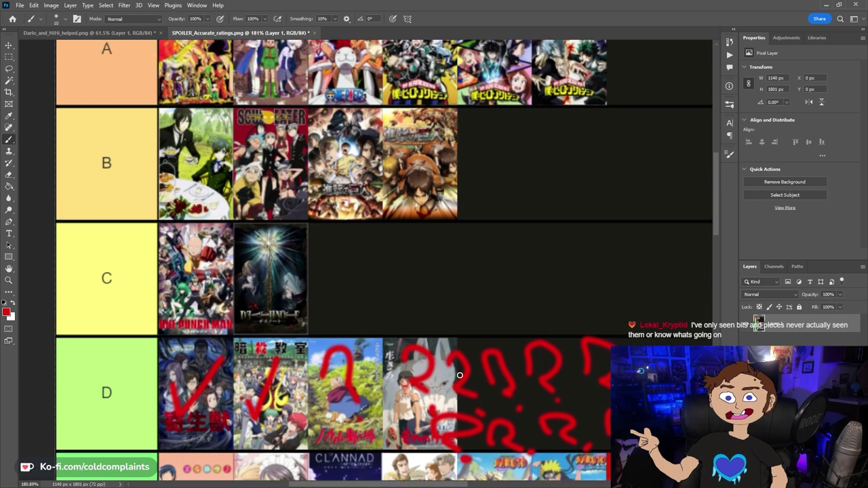
scroll(447, 387, down, 1)
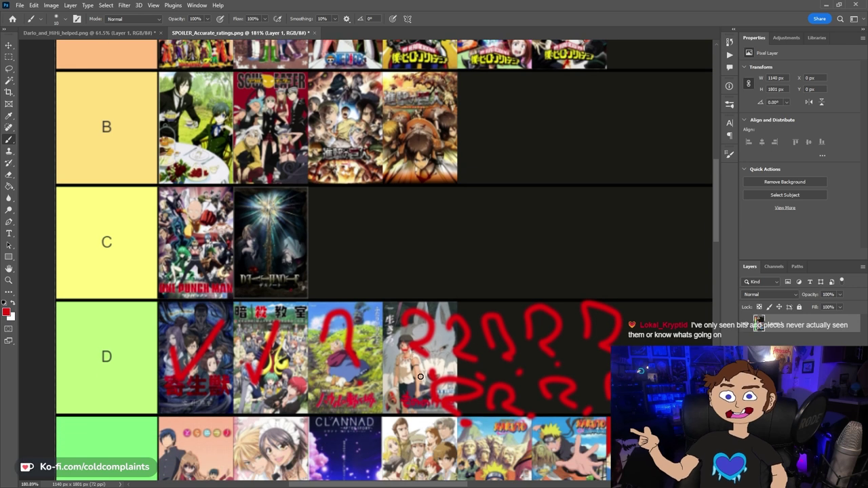
scroll(424, 375, up, 1)
scroll(398, 382, up, 1)
scroll(389, 409, down, 1)
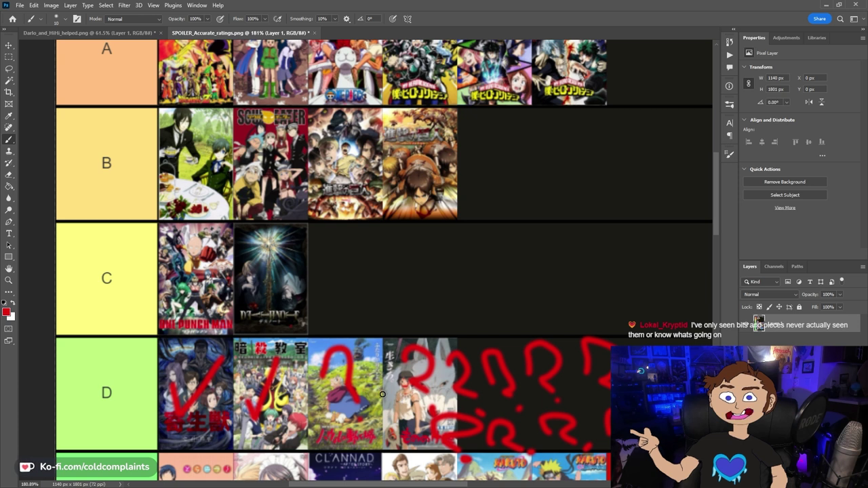
scroll(383, 394, up, 1)
scroll(378, 402, up, 1)
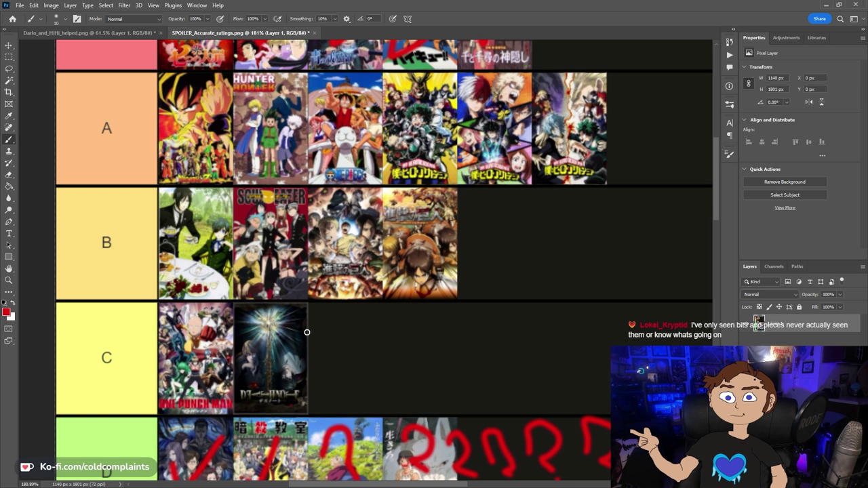
drag(288, 331, 343, 314)
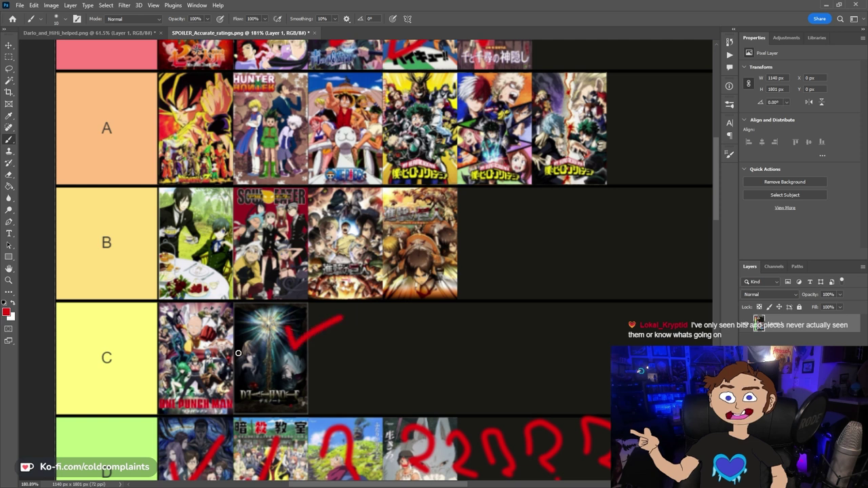
mouse_move(178, 343)
mouse_down()
mouse_move(190, 347)
mouse_move(198, 370)
mouse_up()
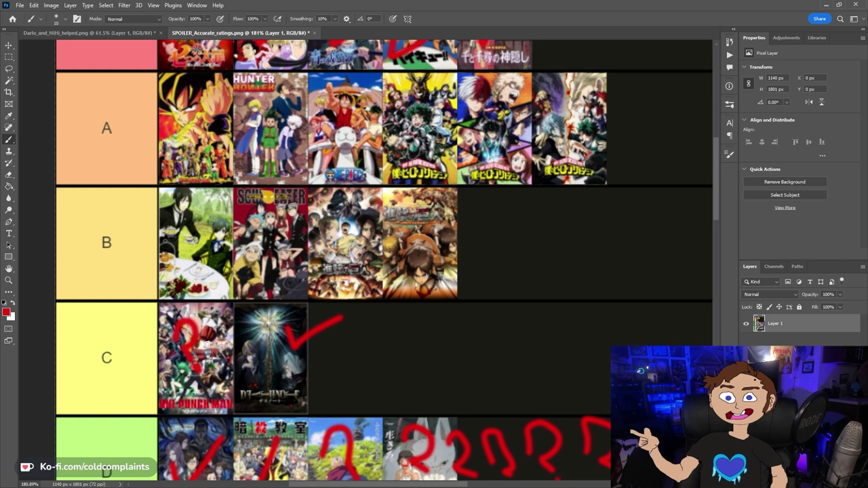
Paint red check marks on all four posters of tier B.
scroll(243, 344, up, 5)
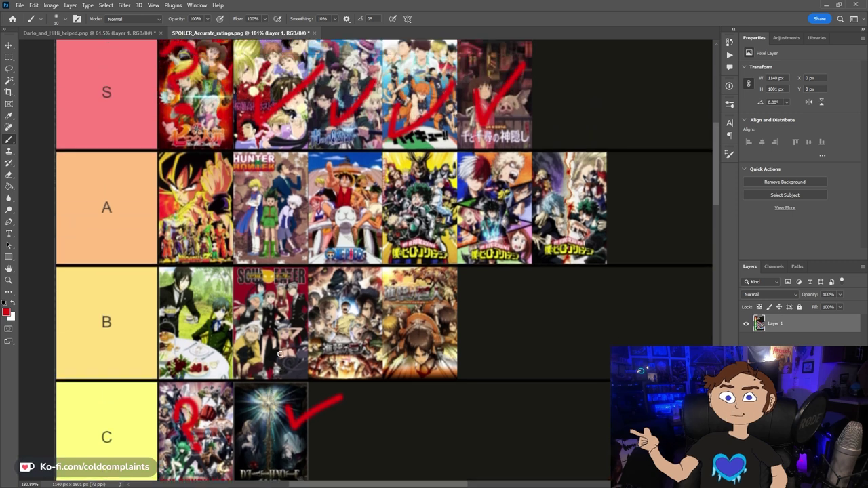
scroll(281, 355, up, 1)
mouse_move(182, 321)
mouse_down()
mouse_move(189, 335)
mouse_move(231, 301)
mouse_move(256, 343)
mouse_move(288, 303)
mouse_up()
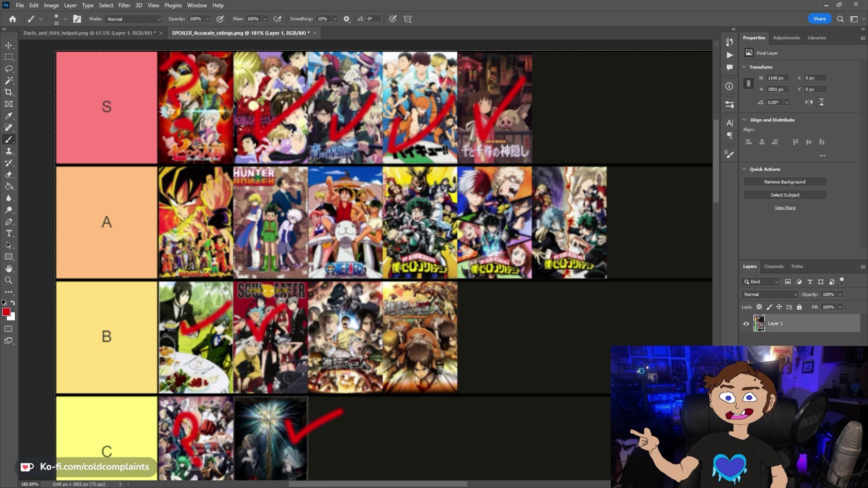
mouse_move(337, 325)
mouse_down()
mouse_move(387, 310)
mouse_move(415, 339)
mouse_move(446, 318)
mouse_up()
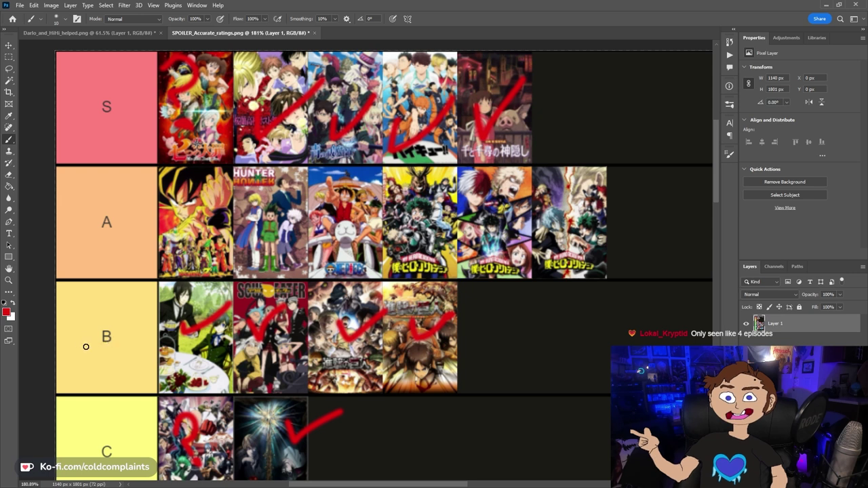
mouse_move(89, 330)
mouse_down()
mouse_move(109, 324)
mouse_move(103, 370)
mouse_move(107, 317)
mouse_up()
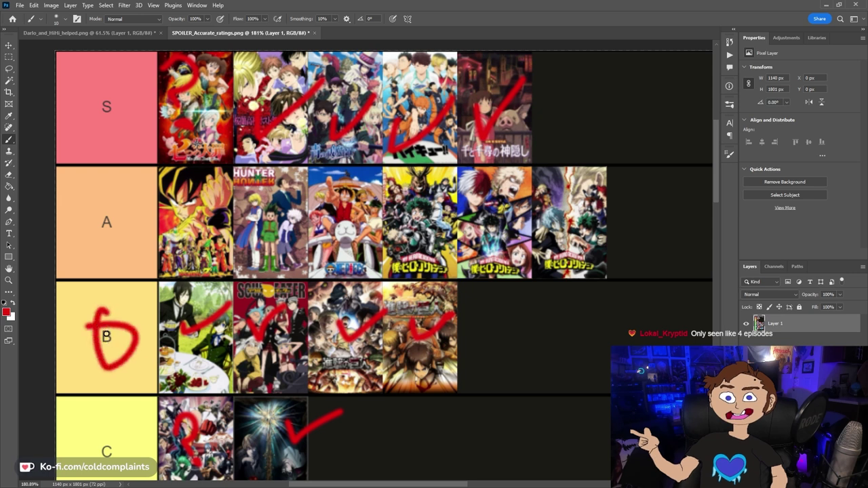
key(ctrl+z)
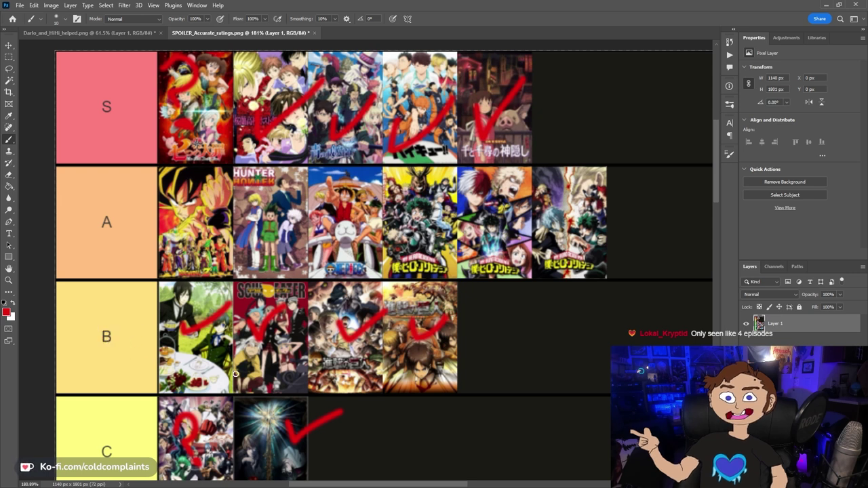
Paint red check marks on all six posters of tier A.
scroll(235, 374, down, 1)
scroll(234, 370, up, 3)
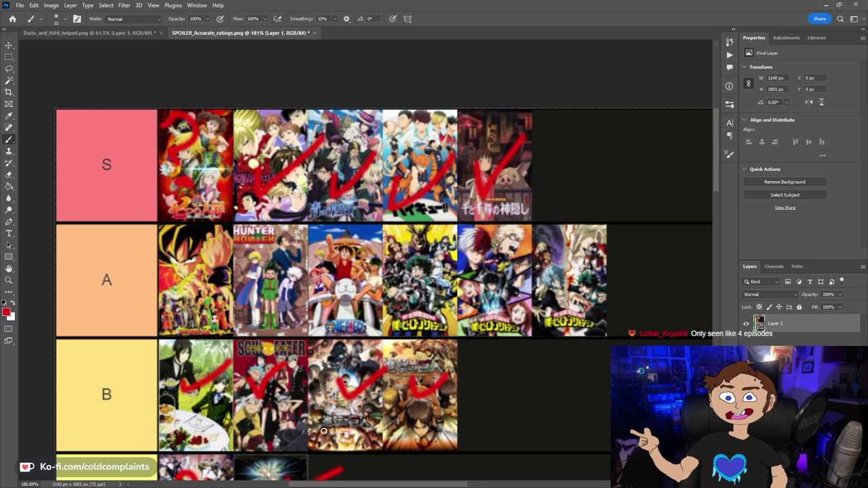
scroll(324, 431, down, 2)
scroll(136, 450, up, 2)
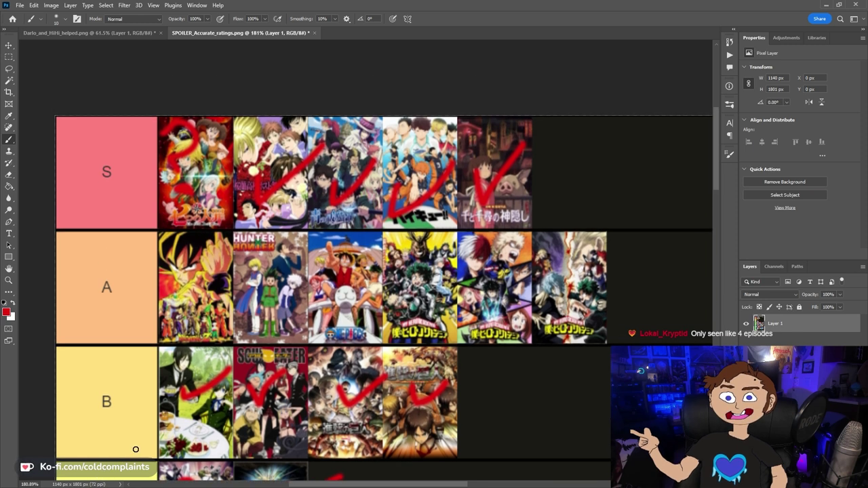
drag(316, 270, 378, 222)
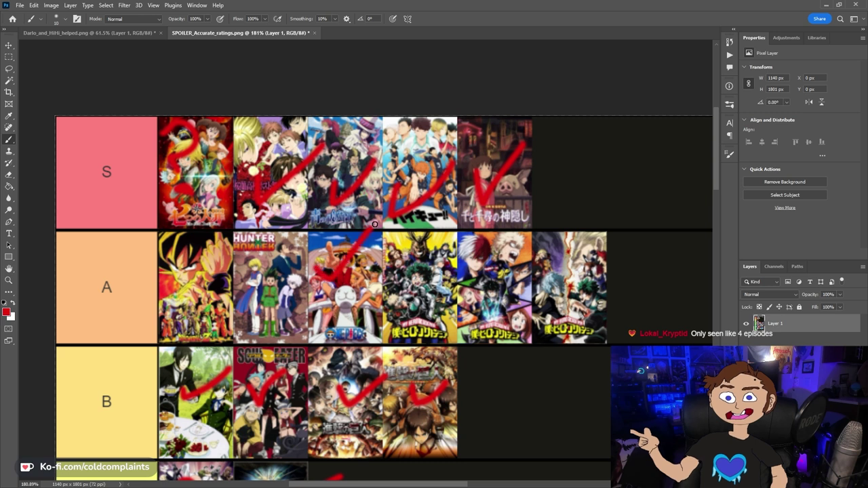
mouse_move(248, 270)
mouse_down()
mouse_move(257, 296)
mouse_move(314, 243)
mouse_up()
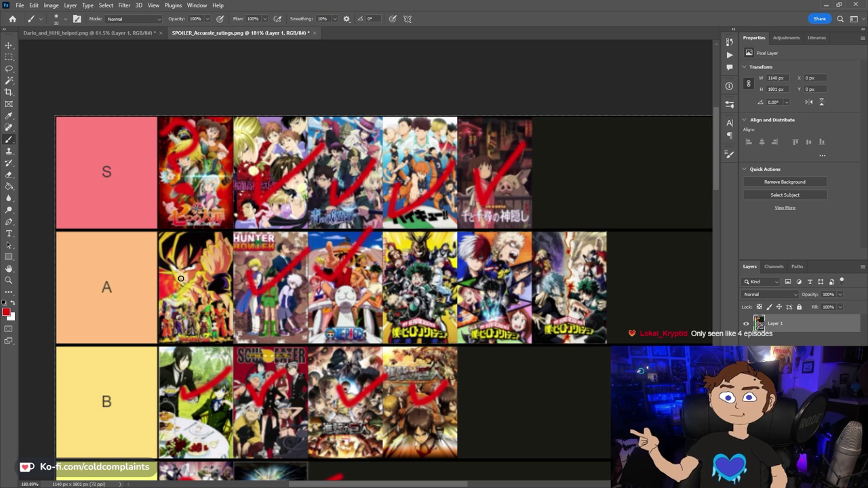
drag(175, 278, 232, 244)
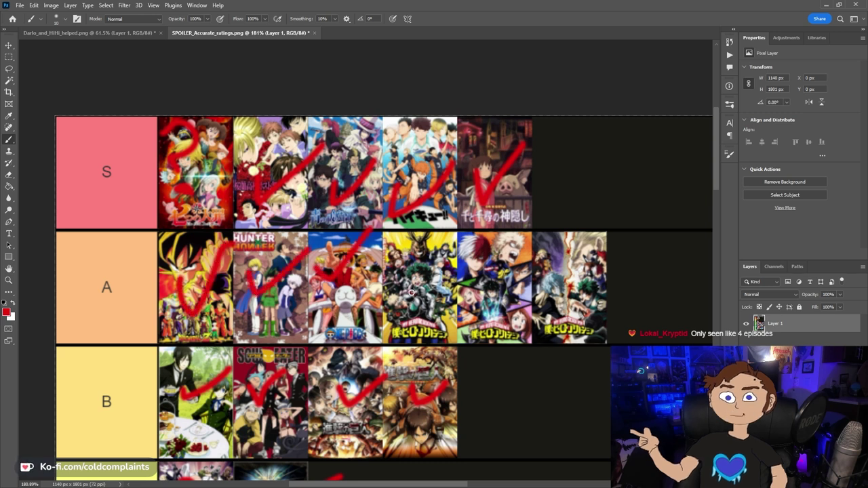
mouse_move(395, 279)
mouse_down()
mouse_move(440, 253)
mouse_move(489, 280)
mouse_move(561, 225)
mouse_move(554, 273)
mouse_move(604, 233)
mouse_up()
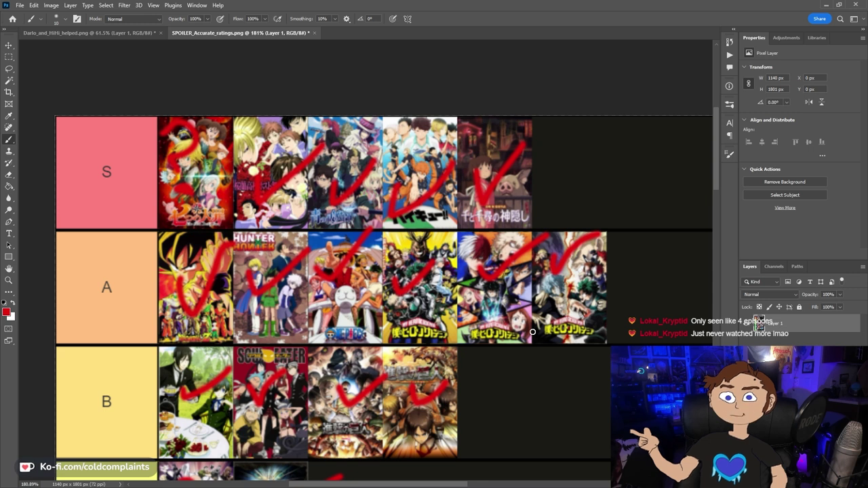
scroll(451, 361, down, 5)
scroll(561, 377, down, 2)
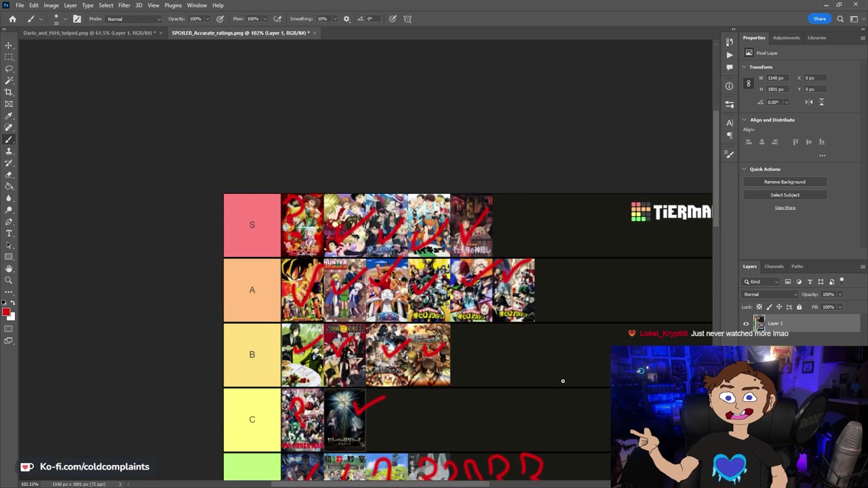
scroll(573, 394, up, 2)
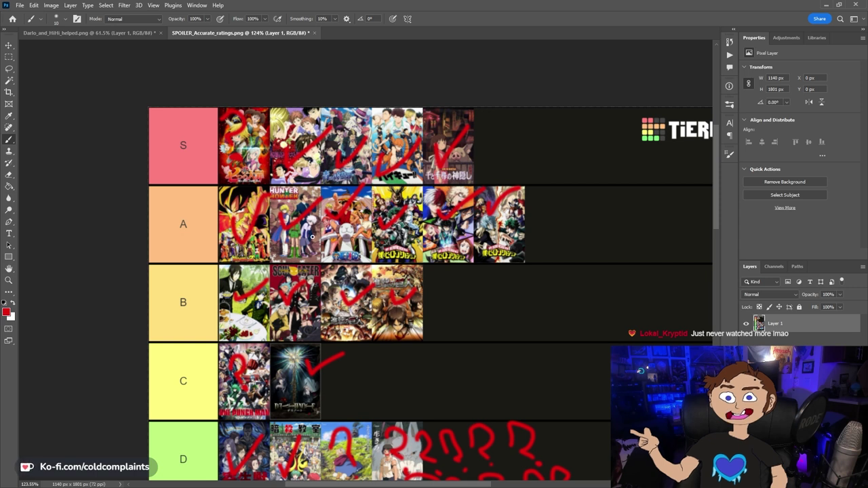
scroll(386, 350, down, 1)
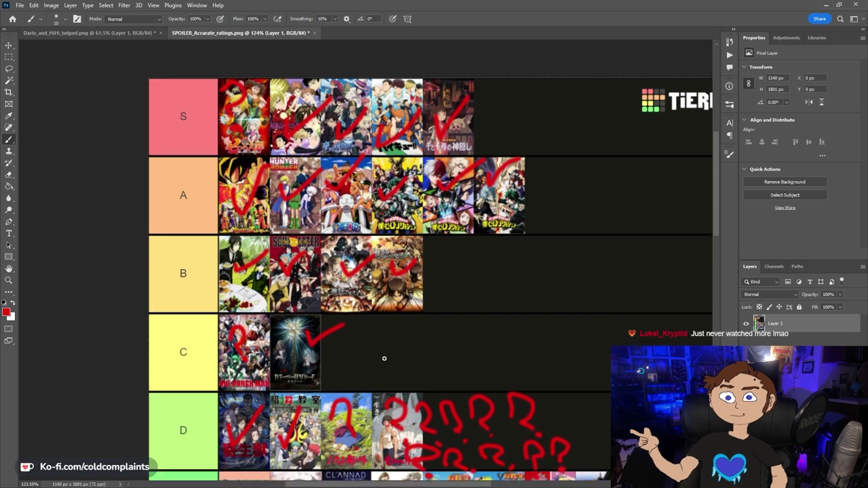
scroll(384, 358, down, 1)
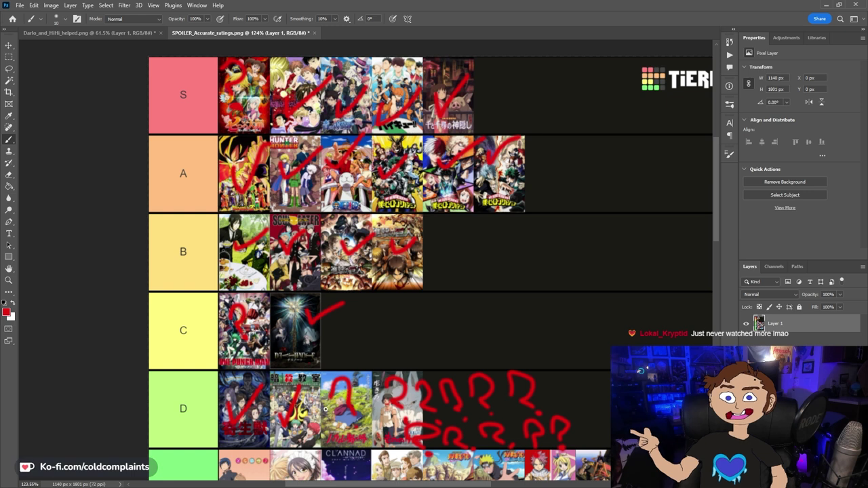
scroll(407, 415, up, 1)
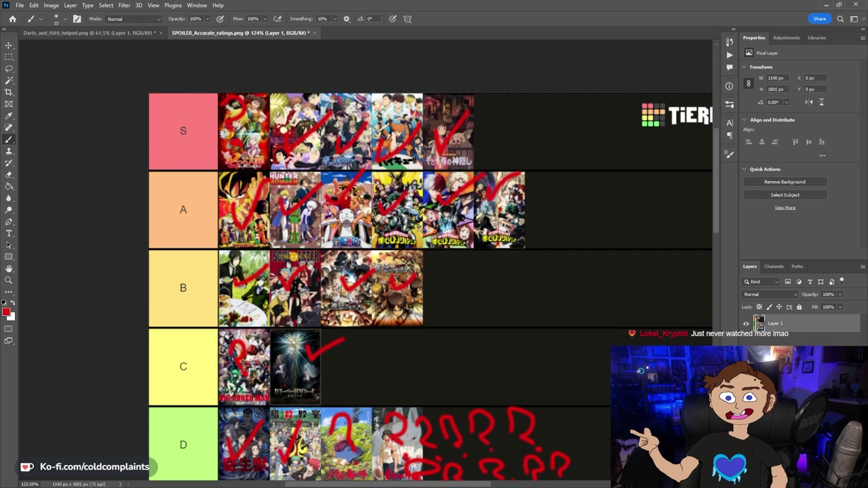
mouse_move(258, 163)
mouse_down()
mouse_move(227, 164)
mouse_move(186, 95)
mouse_up()
mouse_move(275, 95)
mouse_down()
mouse_move(261, 126)
mouse_move(204, 159)
mouse_up()
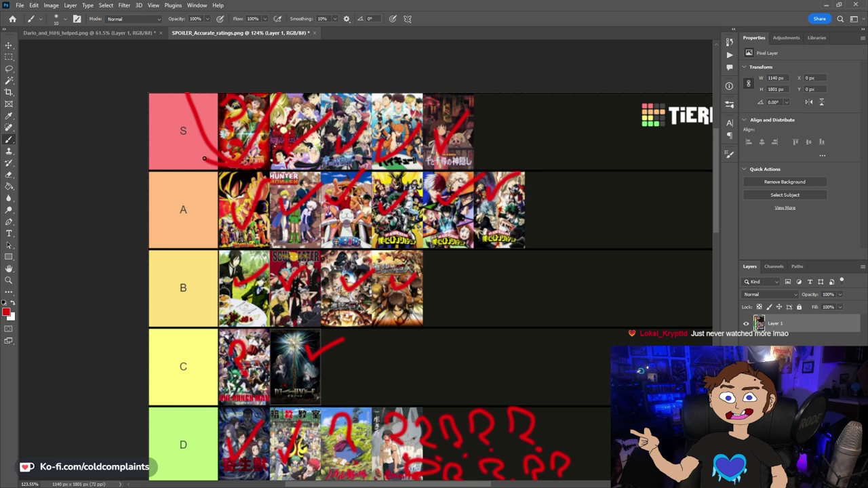
key(ctrl+z)
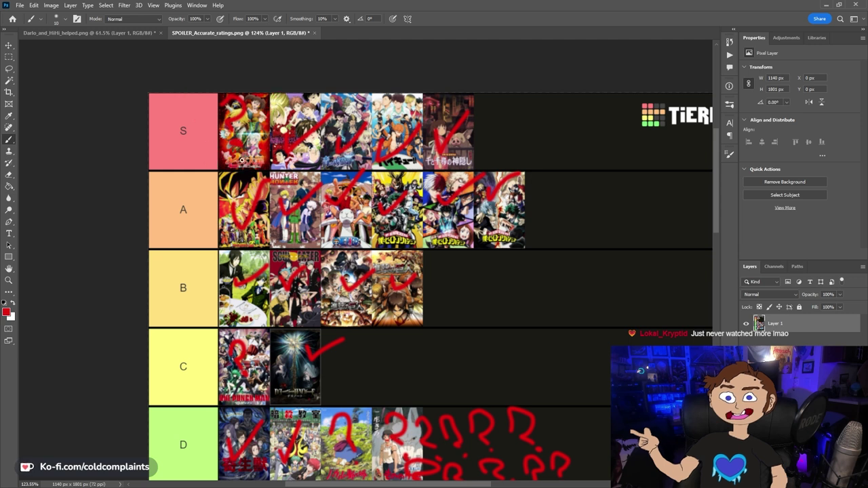
drag(177, 153, 242, 159)
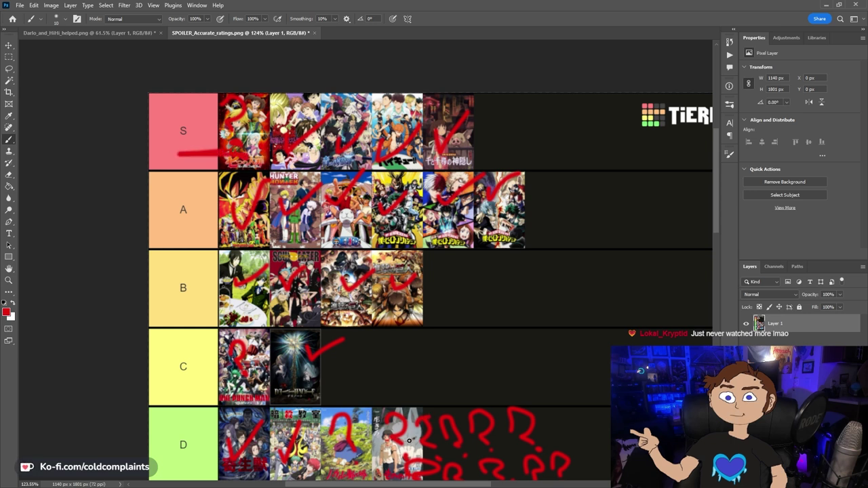
key(ctrl+z)
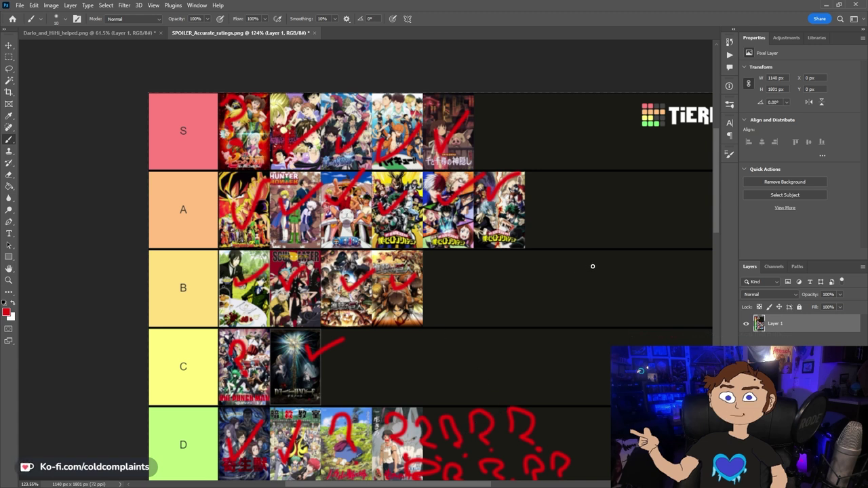
Paint the score "7/10" in red with the grade "C+" below it in the empty space beside tiers A and B.
scroll(593, 266, right, 3)
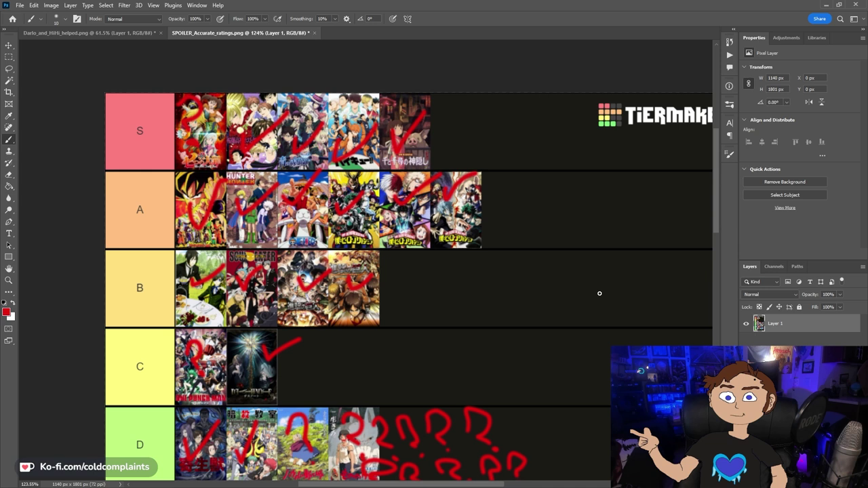
scroll(600, 293, down, 2)
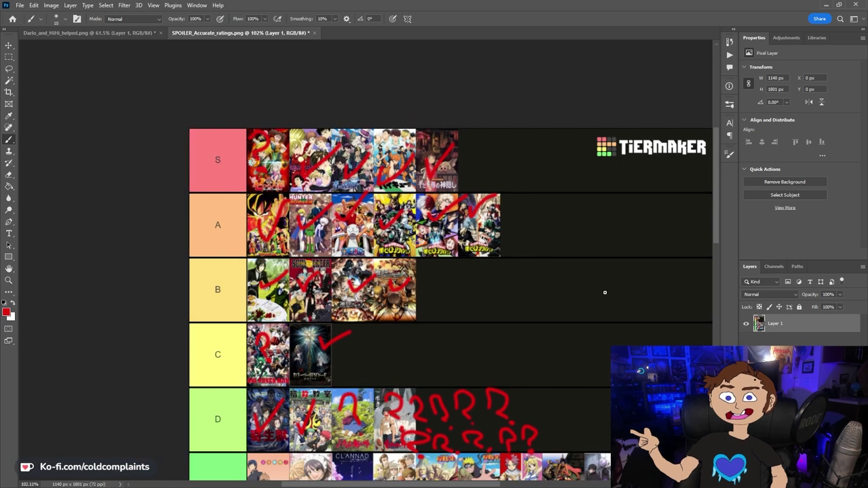
scroll(674, 284, up, 1)
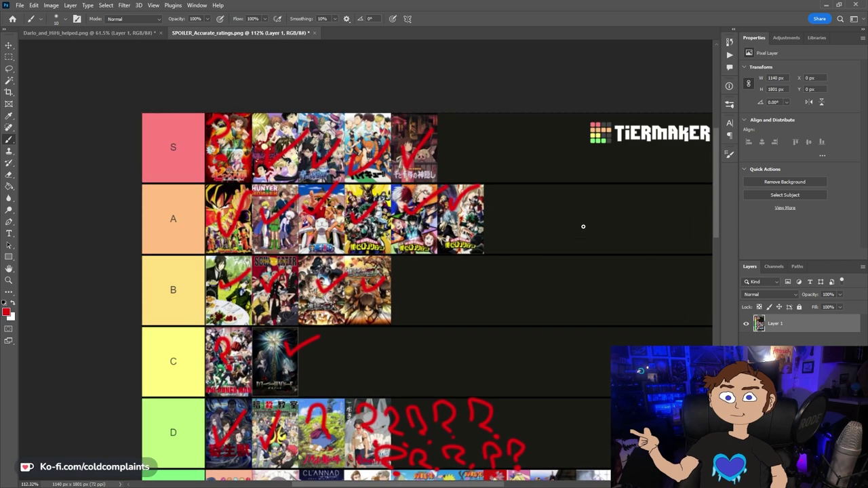
mouse_move(572, 210)
mouse_down()
mouse_move(607, 216)
mouse_move(511, 262)
mouse_up()
key(ctrl+z)
mouse_move(536, 211)
mouse_down()
mouse_move(589, 216)
mouse_move(543, 255)
mouse_up()
drag(617, 213, 562, 268)
drag(619, 235, 611, 272)
mouse_move(638, 238)
mouse_down()
mouse_move(627, 278)
mouse_move(629, 236)
mouse_up()
mouse_move(528, 274)
mouse_down()
mouse_move(484, 284)
mouse_move(514, 300)
mouse_move(551, 288)
mouse_up()
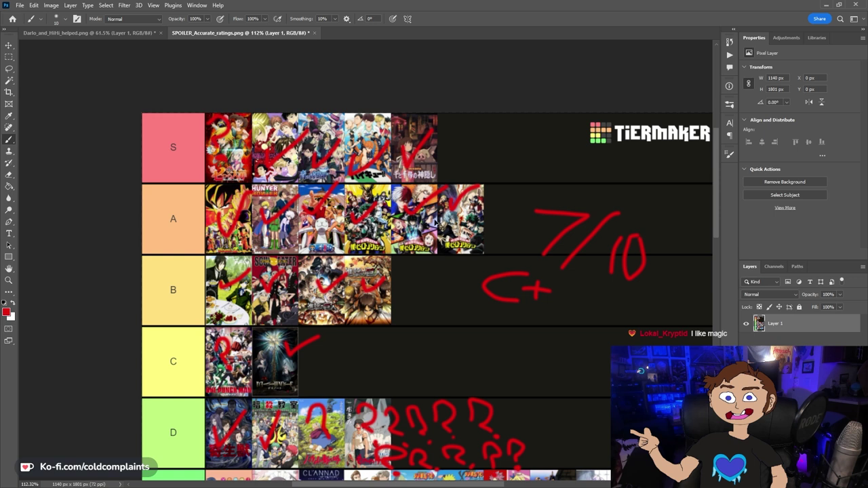
Open the tier list image SPOILER_A_better_list_idk_lol.png.
scroll(429, 223, right, 2)
scroll(512, 192, down, 3)
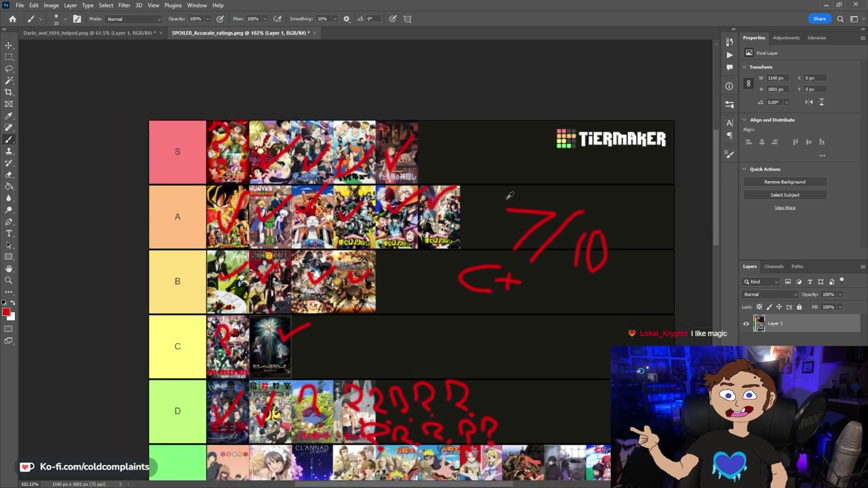
scroll(586, 254, up, 2)
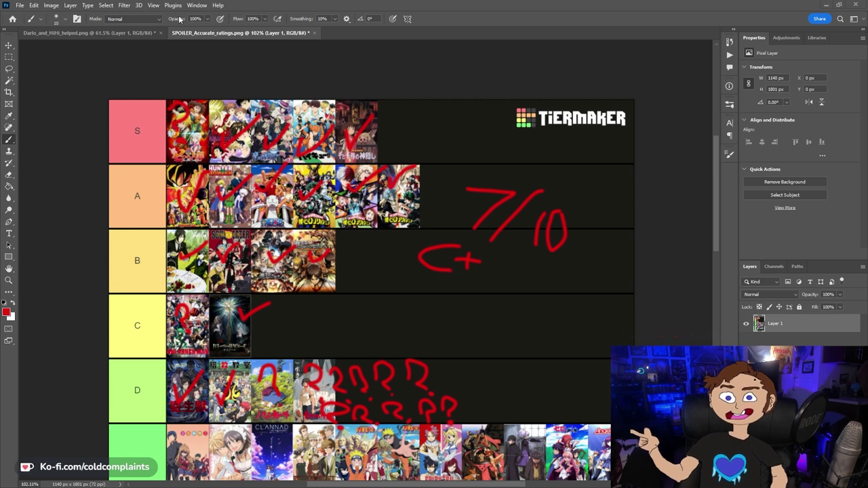
click(20, 5)
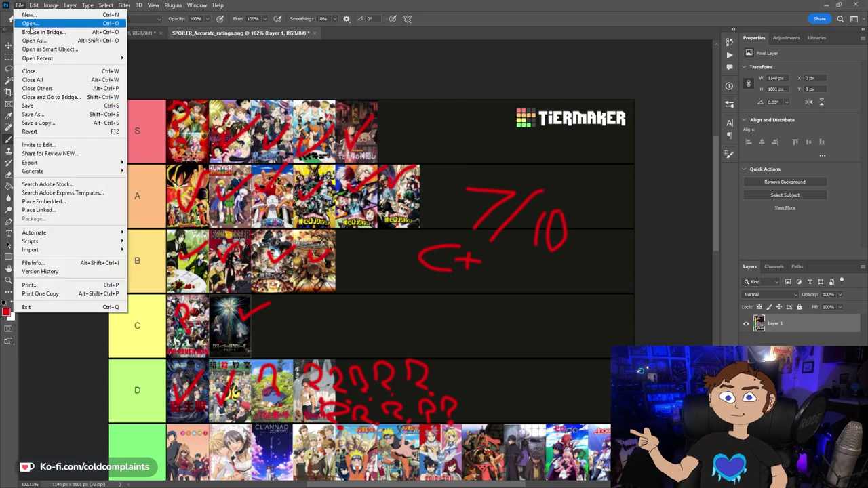
click(31, 24)
double_click(156, 75)
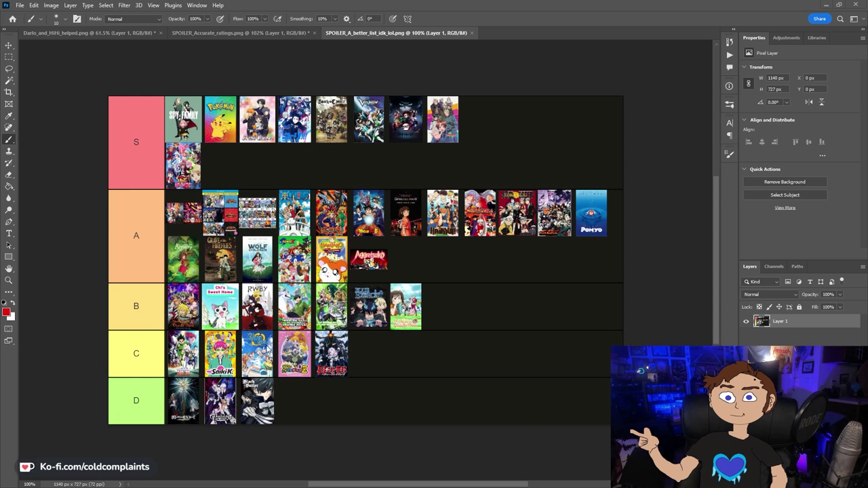
Paint red check marks on tier S's Pokémon poster and the last two posters of tier A's upper row, and a red X on the poster before them.
scroll(286, 290, left, 1)
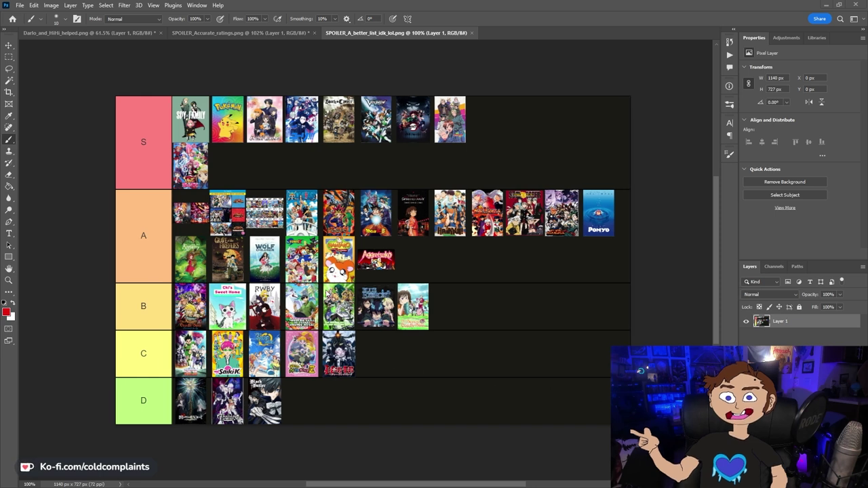
scroll(380, 298, up, 2)
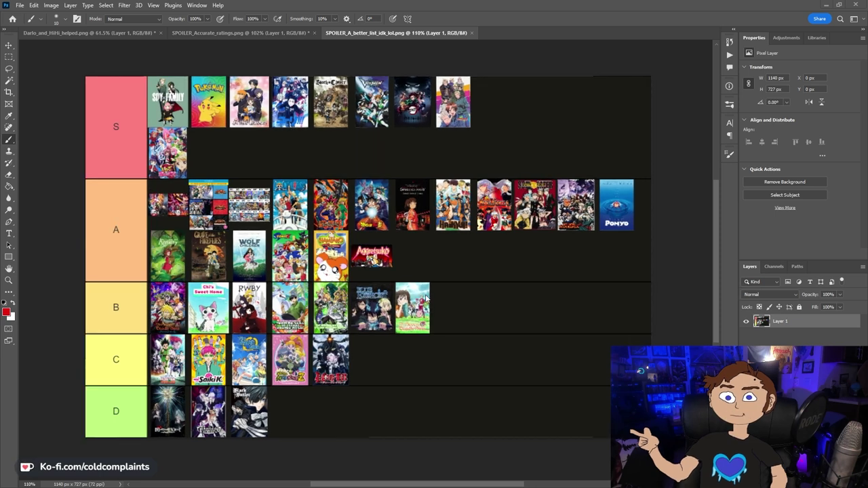
scroll(498, 304, up, 2)
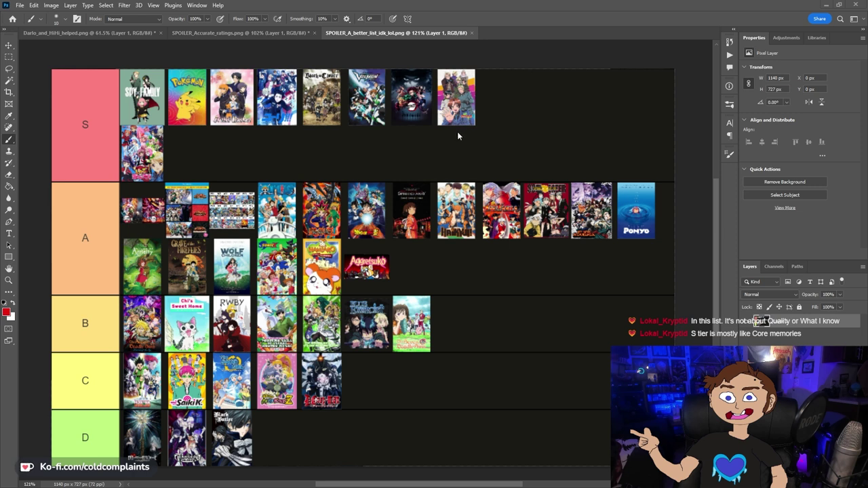
scroll(416, 163, up, 1)
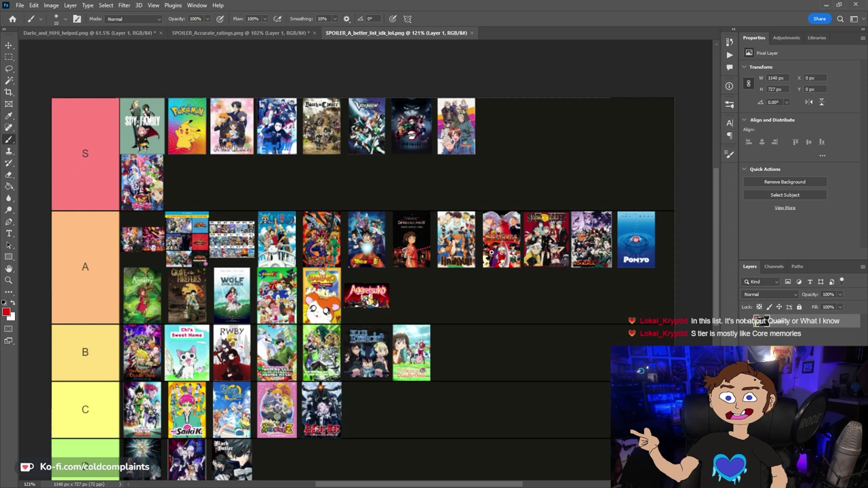
click(643, 247)
drag(614, 222, 575, 255)
mouse_move(548, 231)
mouse_down()
mouse_move(524, 253)
mouse_move(556, 255)
mouse_up()
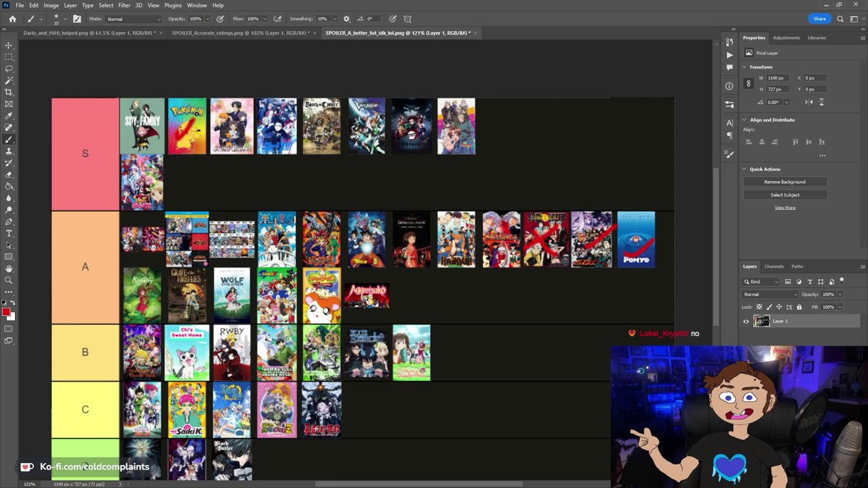
Paint red check marks on the first, third and seventh posters of tier S and on tier A's first poster.
mouse_move(219, 130)
mouse_down()
mouse_move(223, 143)
mouse_move(254, 105)
mouse_up()
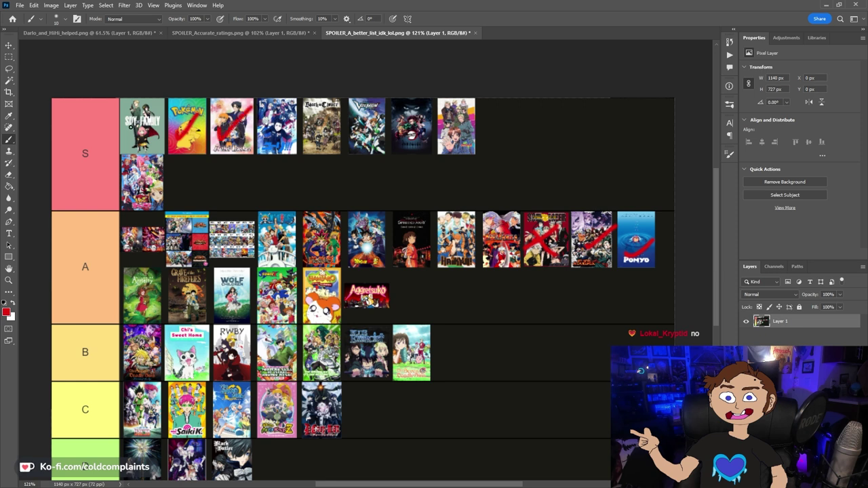
drag(129, 133, 167, 117)
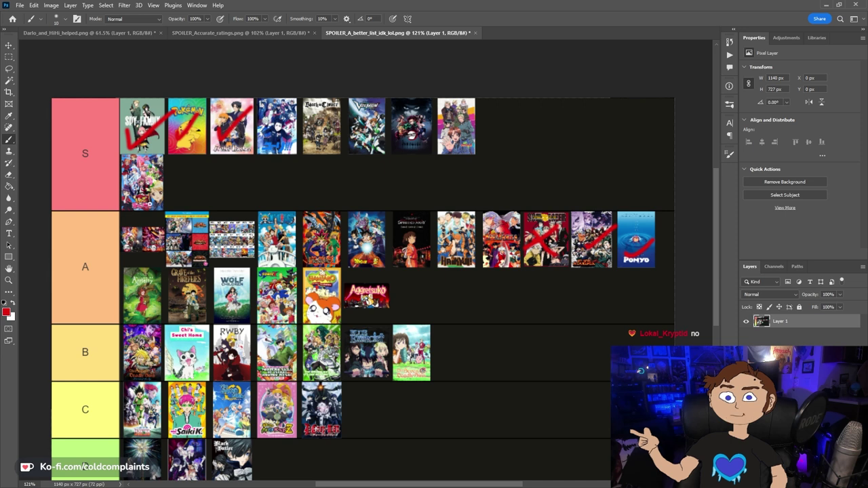
scroll(146, 198, left, 2)
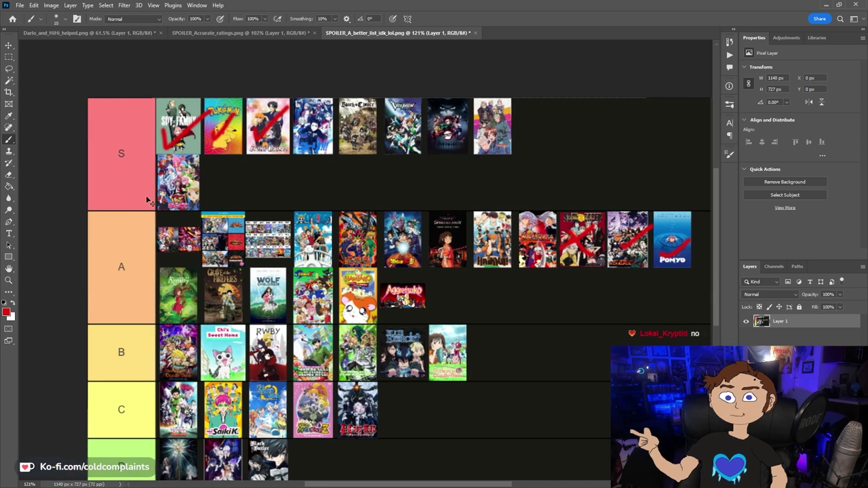
scroll(146, 196, up, 3)
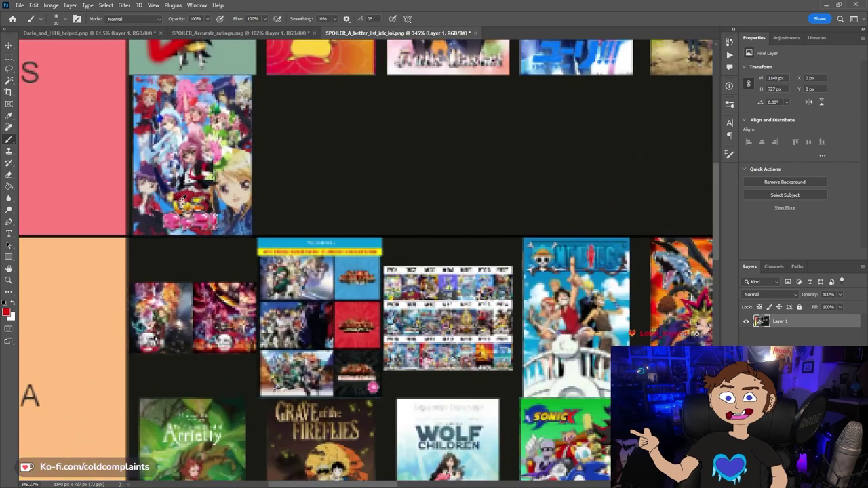
scroll(201, 191, up, 1)
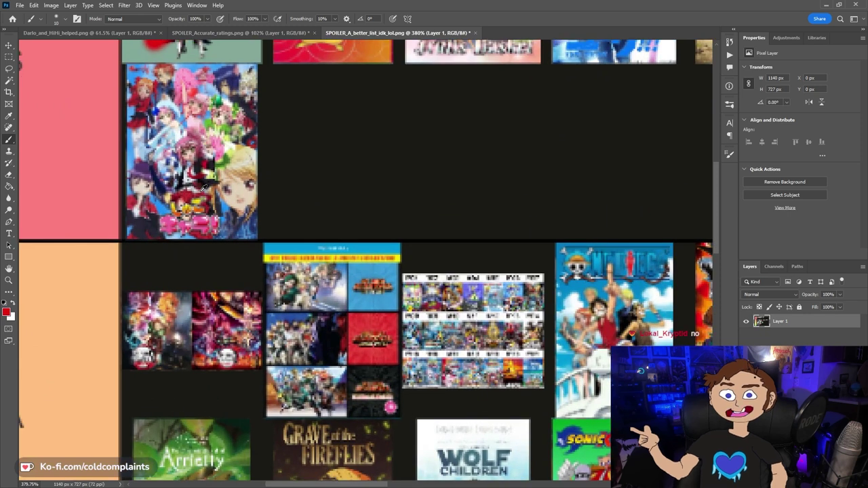
scroll(205, 187, down, 4)
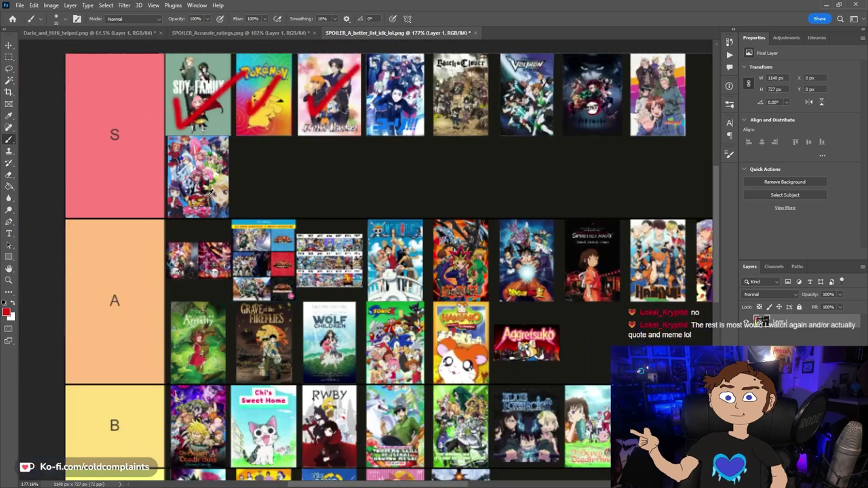
scroll(214, 192, up, 1)
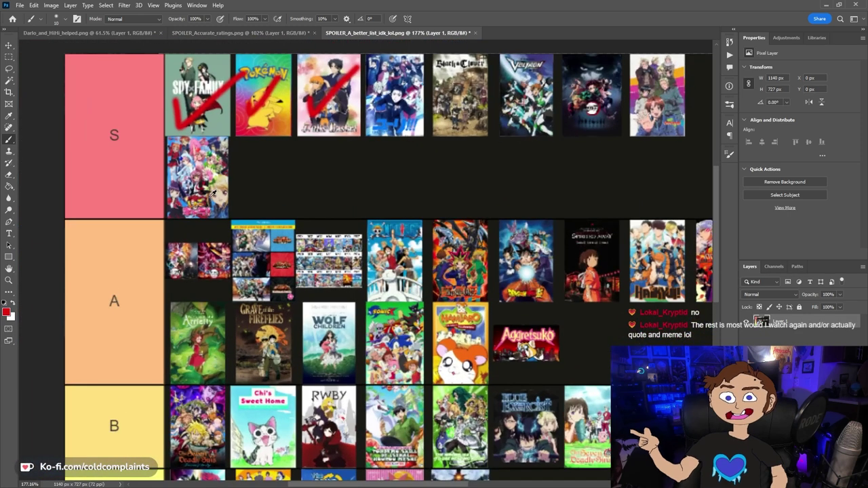
drag(174, 256, 221, 231)
mouse_move(589, 89)
mouse_down()
mouse_move(593, 109)
mouse_move(622, 69)
mouse_up()
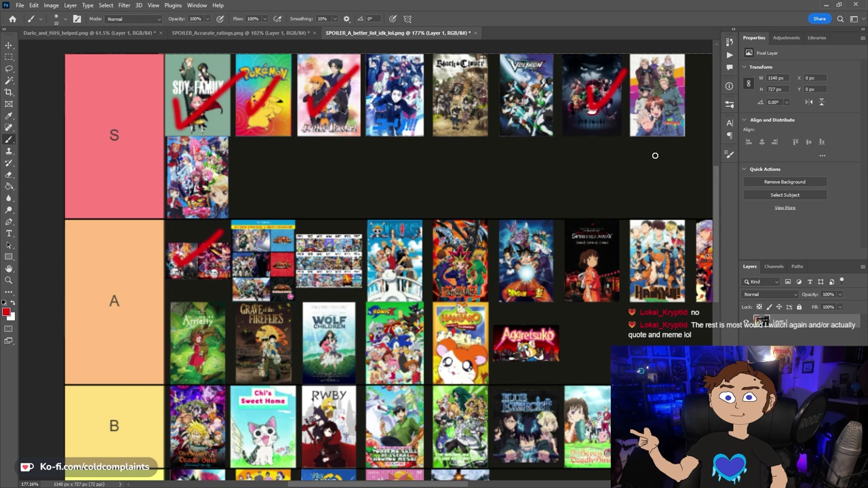
Paint a red check mark on tier S's Voltron poster.
scroll(655, 155, down, 2)
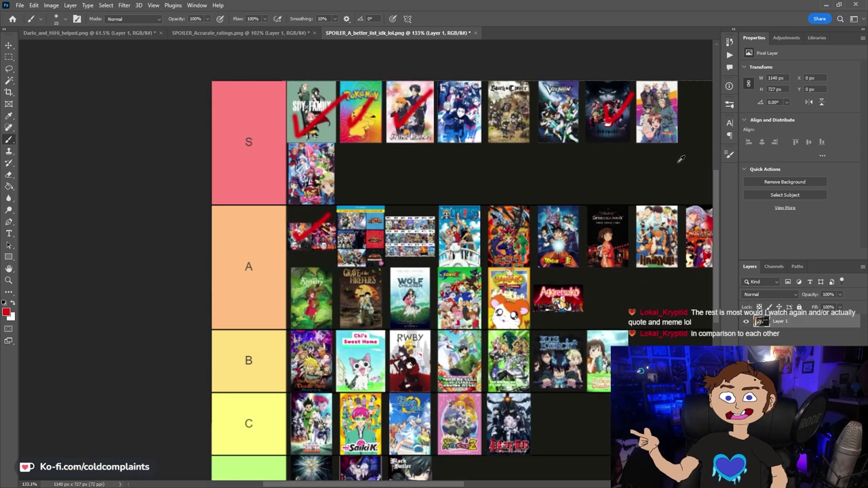
scroll(681, 159, up, 2)
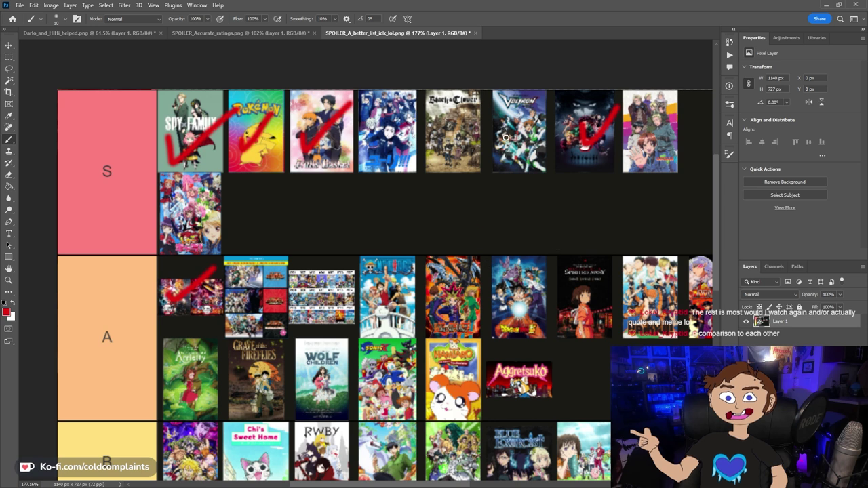
mouse_move(503, 135)
mouse_down()
mouse_move(513, 150)
mouse_move(544, 95)
mouse_up()
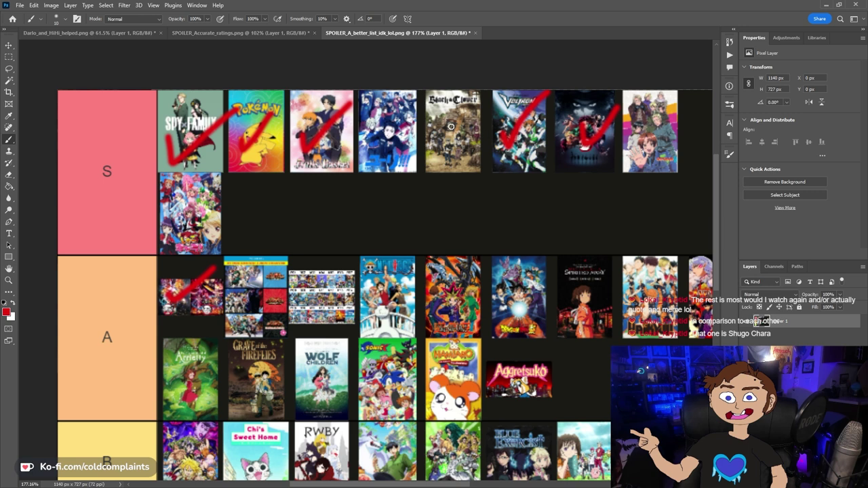
drag(465, 111, 428, 168)
drag(427, 105, 474, 151)
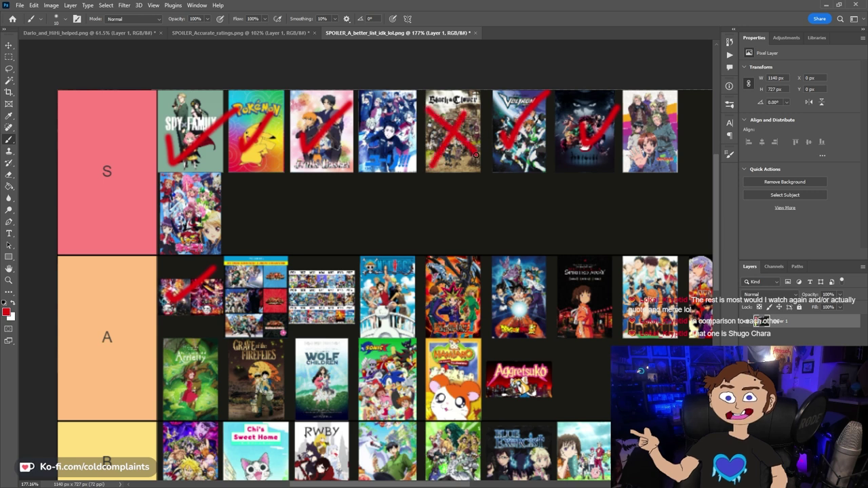
key(ctrl+z)
key(ctrl+z)
drag(437, 133, 487, 136)
key(ctrl+z)
Paint red dashes on tier S's Black Clover poster and its second-row poster, and a red X on its eighth poster.
drag(434, 135, 461, 137)
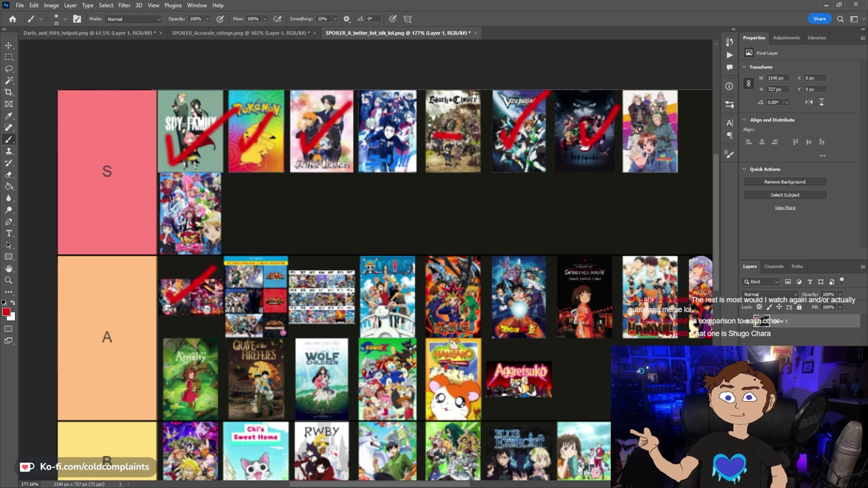
mouse_move(652, 126)
mouse_down()
mouse_move(633, 145)
mouse_move(646, 135)
mouse_up()
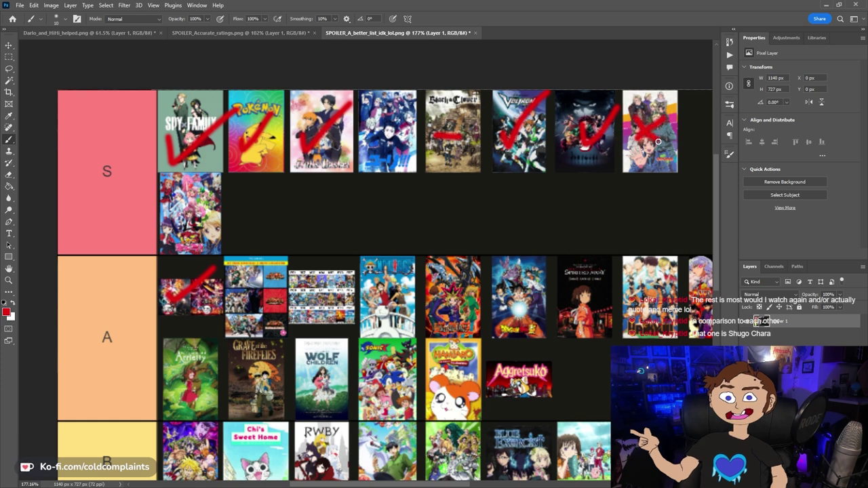
key(ctrl+z)
key(ctrl+z)
drag(659, 112, 634, 149)
drag(633, 119, 666, 145)
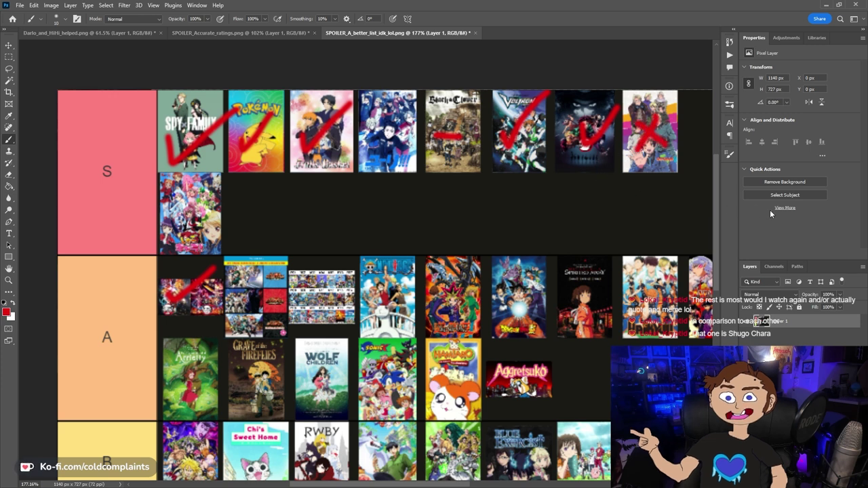
drag(175, 208, 206, 200)
Paint red check marks on the second and the fourth through eighth posters of tier A's upper row.
mouse_move(234, 286)
mouse_down()
mouse_move(242, 314)
mouse_move(283, 257)
mouse_up()
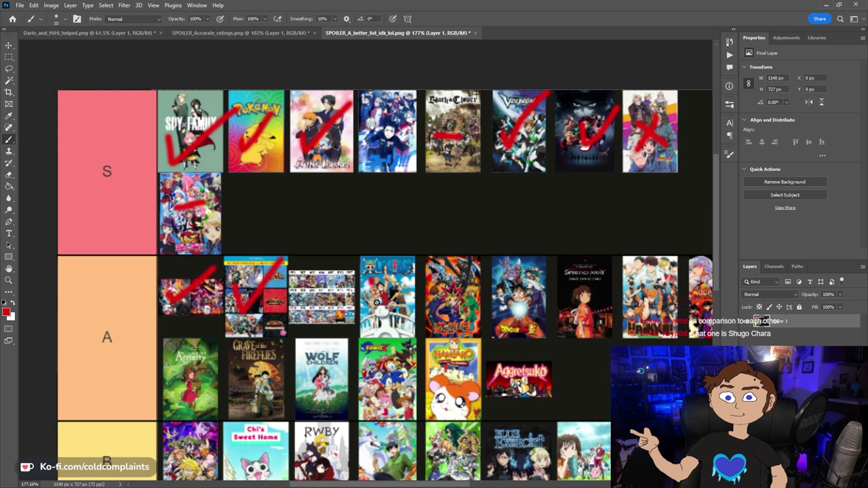
drag(370, 287, 416, 260)
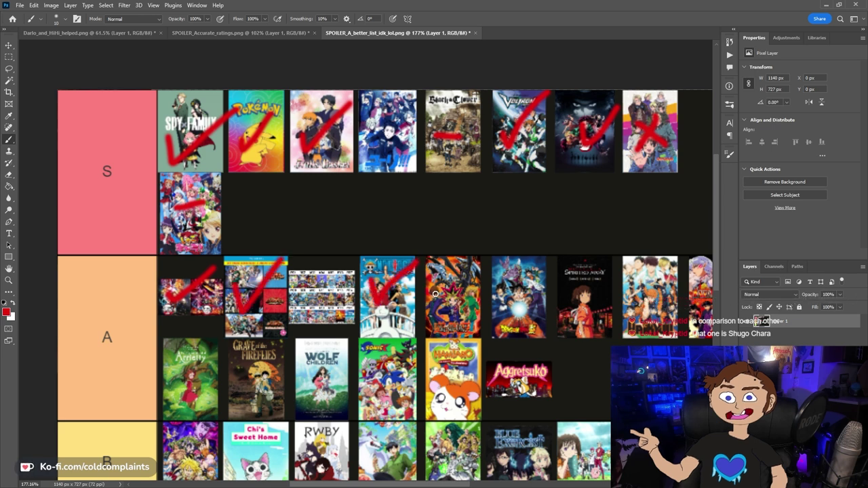
drag(435, 294, 485, 259)
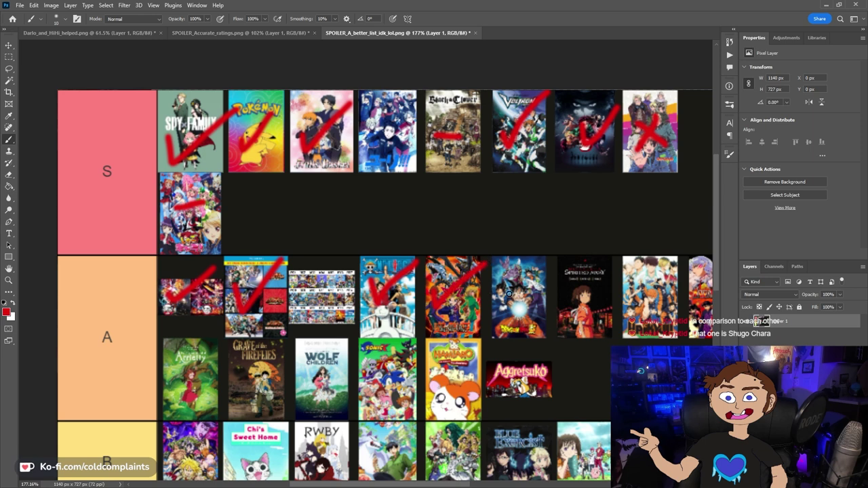
mouse_move(509, 293)
mouse_down()
mouse_move(542, 285)
mouse_move(575, 298)
mouse_move(611, 264)
mouse_up()
mouse_move(636, 303)
mouse_down()
mouse_move(642, 323)
mouse_move(677, 289)
mouse_up()
Paint a red X on the third poster of tier A's upper row.
click(268, 485)
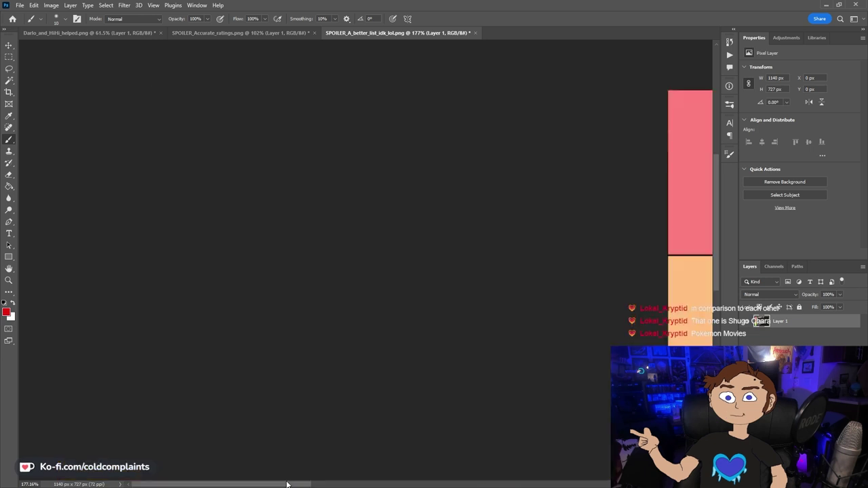
scroll(511, 362, right, 10)
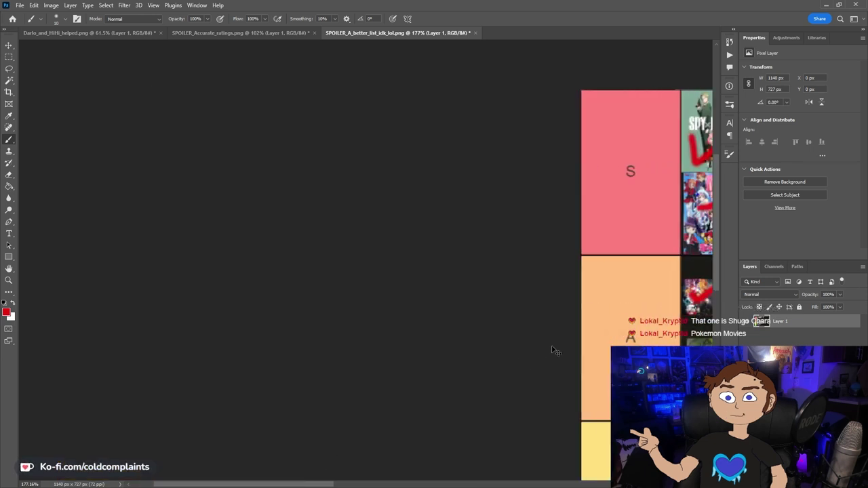
scroll(434, 288, right, 10)
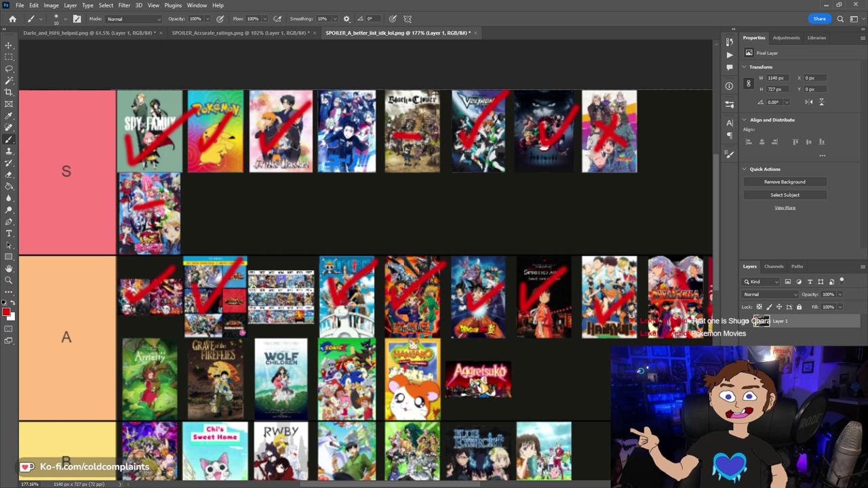
mouse_move(286, 277)
mouse_down()
mouse_move(262, 314)
mouse_move(293, 320)
mouse_up()
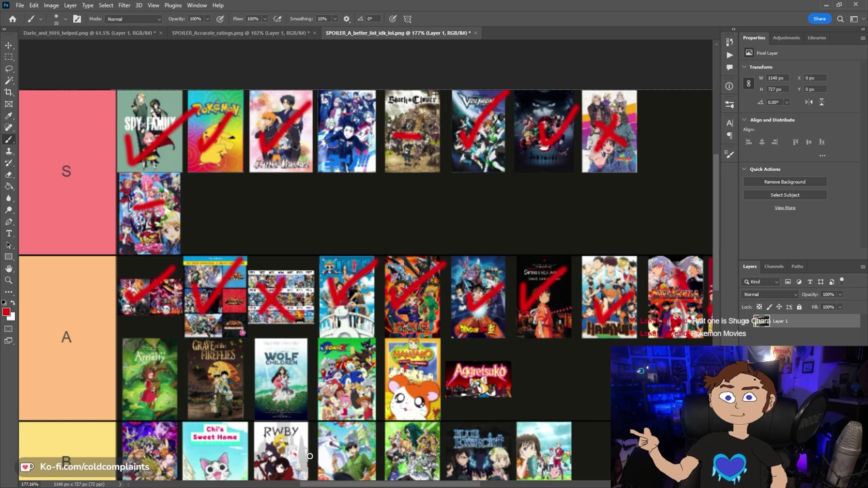
Paint red check marks on tier A's ninth, eleventh, Ponyo, Aggretsuko and hamster posters, an X on the upper row's tenth, and a dash on Sonic X.
drag(326, 485, 387, 424)
mouse_move(425, 284)
mouse_down()
mouse_move(431, 312)
mouse_move(467, 251)
mouse_up()
drag(228, 375, 284, 341)
mouse_move(167, 361)
mouse_down()
mouse_move(164, 378)
mouse_move(207, 342)
mouse_up()
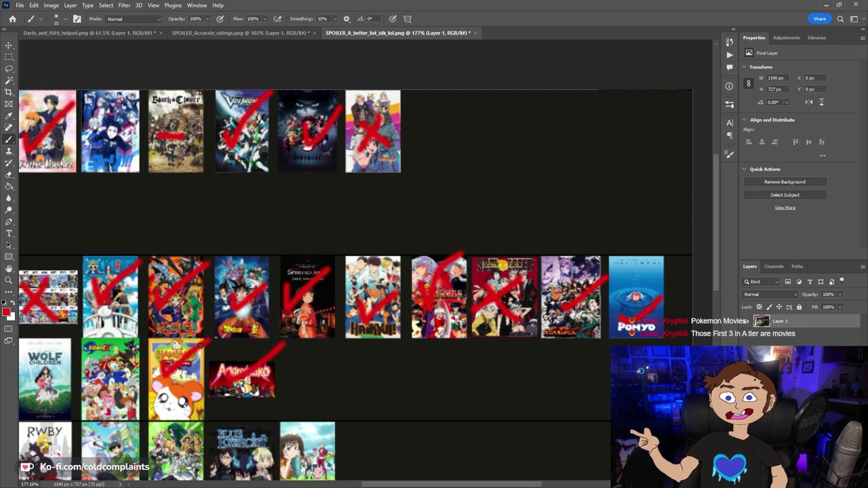
drag(104, 377, 123, 375)
Paint red check marks on tier A's Wolf Children, Grave of the Fireflies and Arrietty posters.
drag(397, 484, 304, 485)
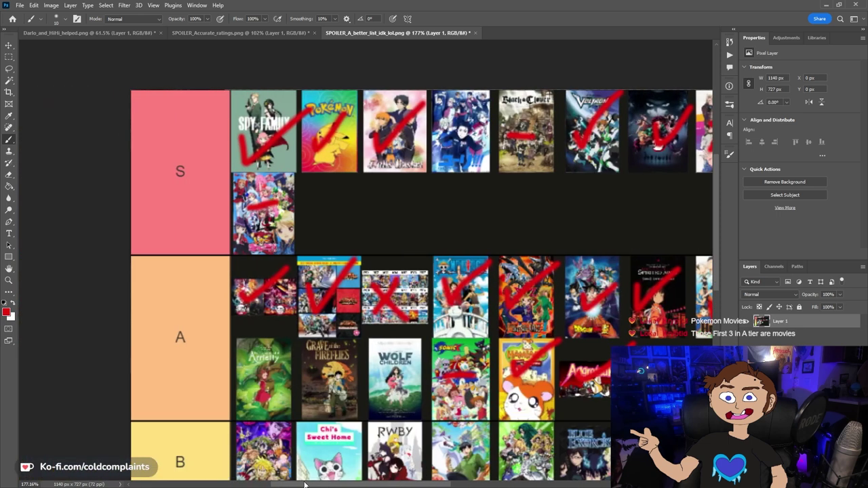
scroll(383, 364, down, 1)
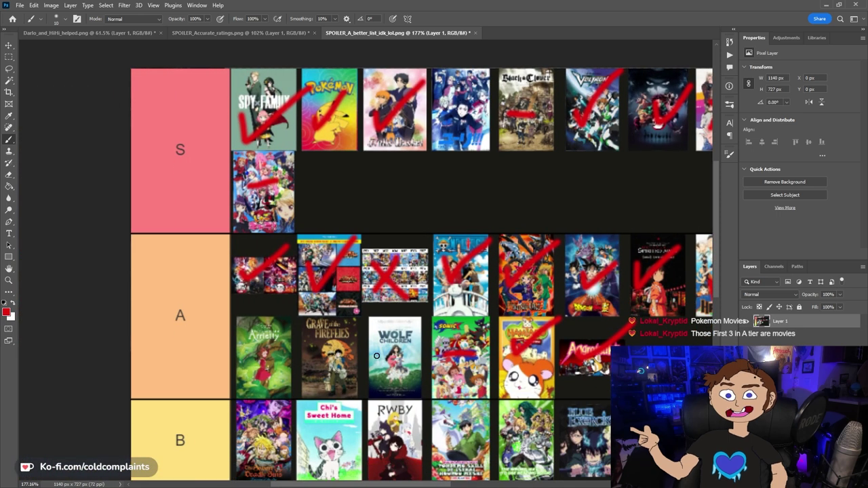
mouse_move(374, 361)
mouse_down()
mouse_move(371, 382)
mouse_move(412, 335)
mouse_up()
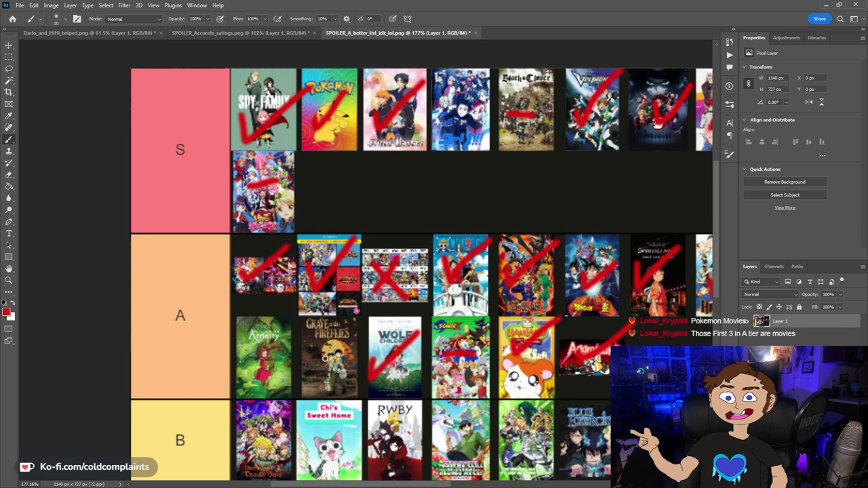
mouse_move(302, 352)
mouse_down()
mouse_move(307, 371)
mouse_move(349, 329)
mouse_up()
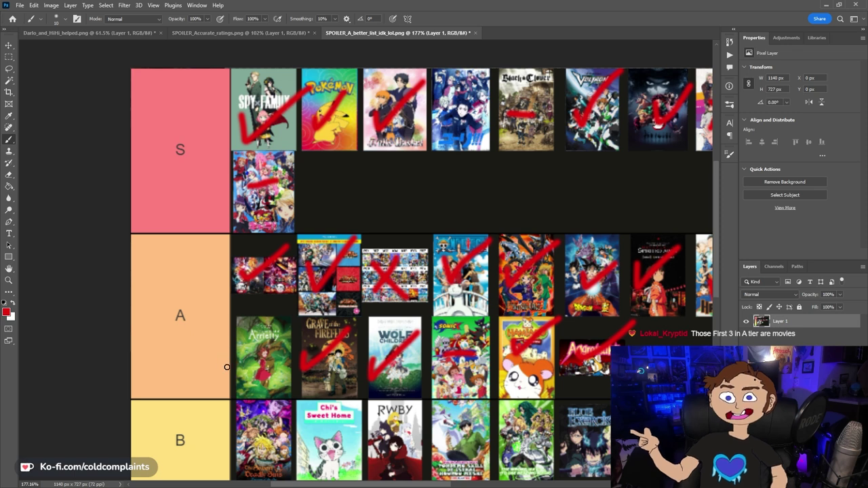
drag(243, 352, 288, 318)
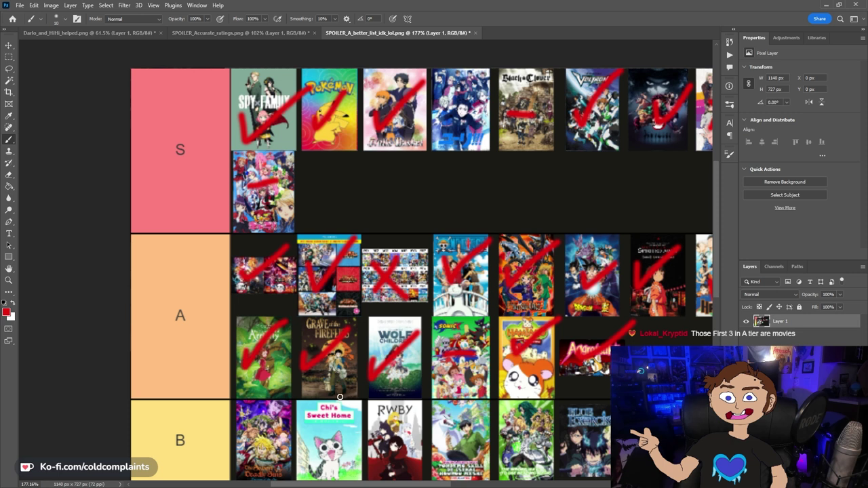
Paint a red X on tier B's first and seventh posters, dashes on the second through fifth, and a check mark on Blue Exorcist.
scroll(341, 397, down, 2)
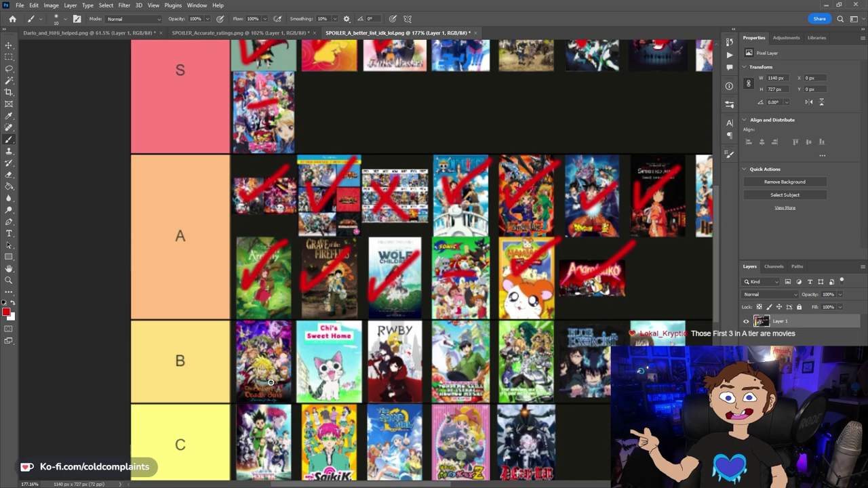
mouse_move(246, 384)
mouse_down()
mouse_move(279, 346)
mouse_move(277, 382)
mouse_up()
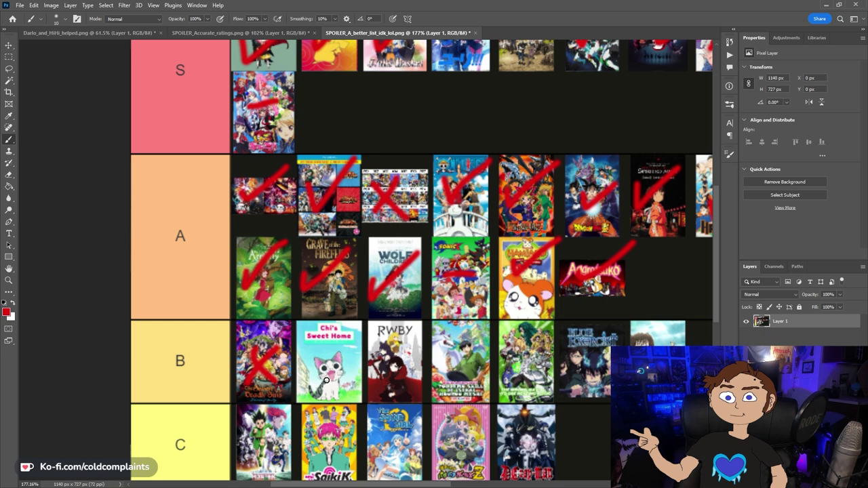
drag(303, 367, 469, 360)
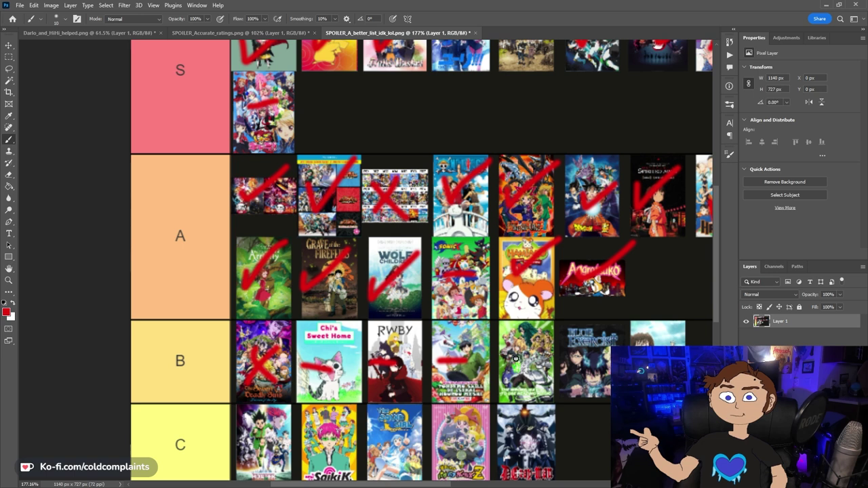
drag(568, 362, 612, 341)
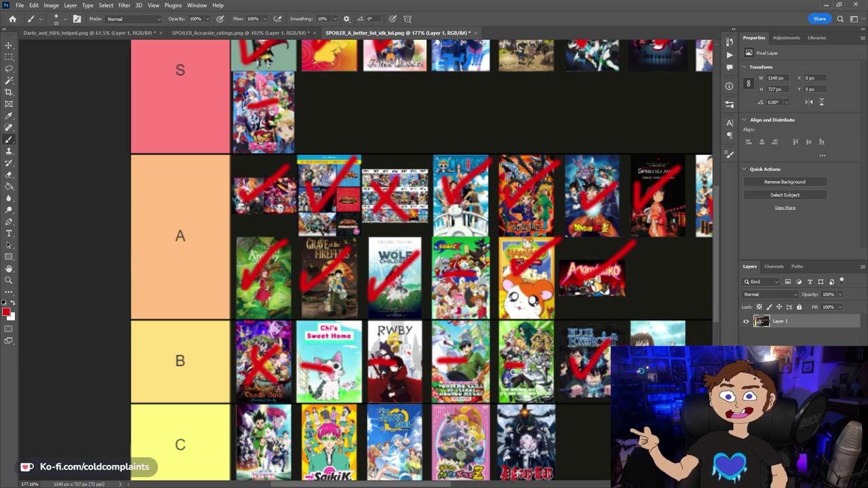
Paint red question marks on tier C's first two posters and dashes on its third through fifth posters.
scroll(519, 370, down, 3)
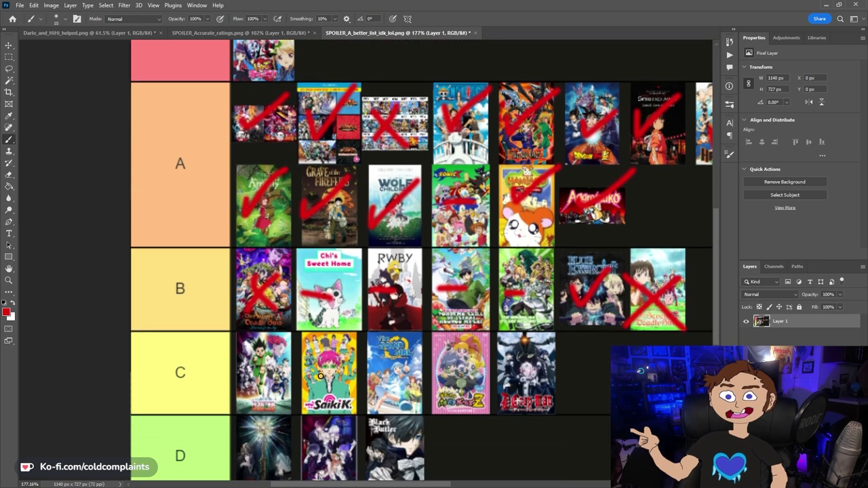
mouse_move(323, 359)
mouse_down()
mouse_move(338, 357)
mouse_move(335, 377)
mouse_move(349, 384)
mouse_up()
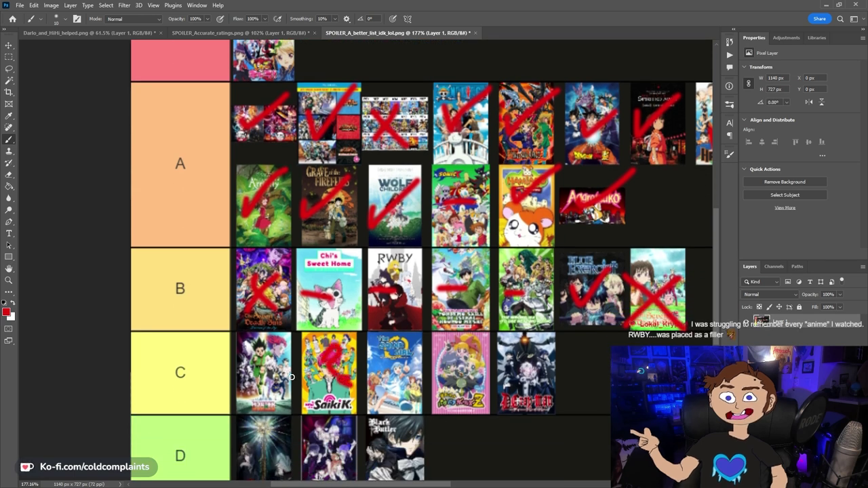
mouse_move(256, 371)
mouse_down()
mouse_move(249, 357)
mouse_move(277, 379)
mouse_up()
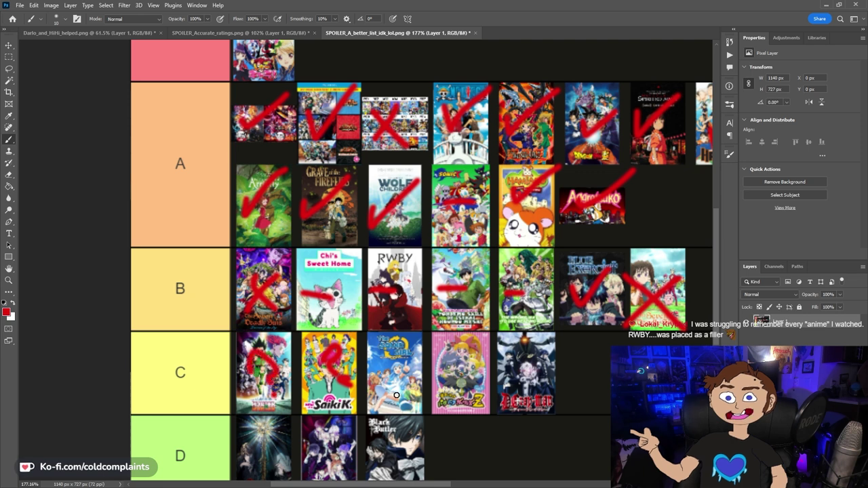
drag(408, 350, 372, 392)
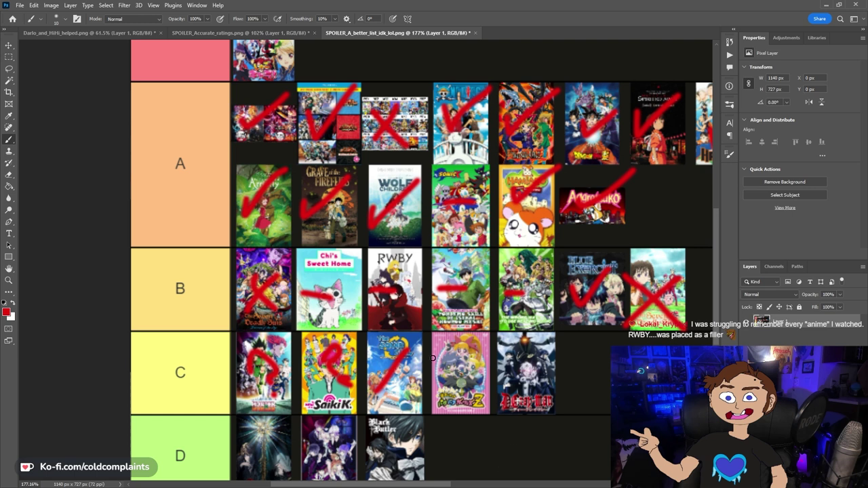
key(ctrl+z)
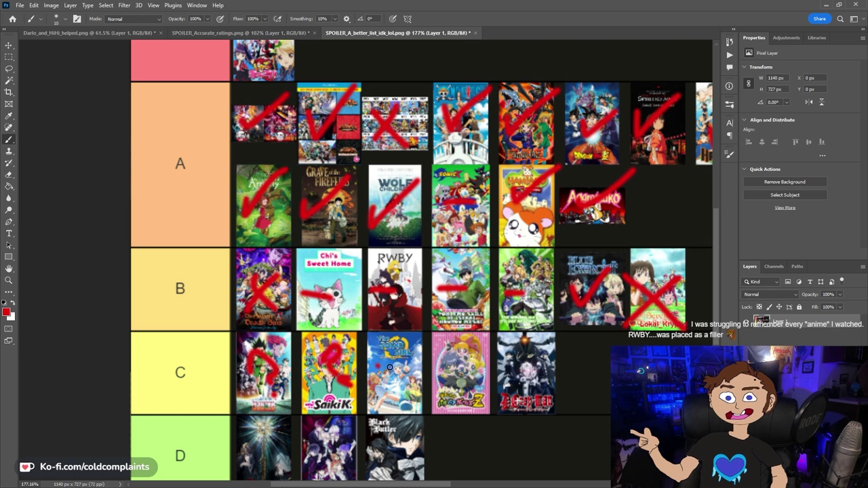
drag(377, 368, 540, 370)
Paint a red check mark on tier D's Black Butler poster and two beside it, a dash on the second poster and a question mark on the first.
scroll(330, 401, down, 3)
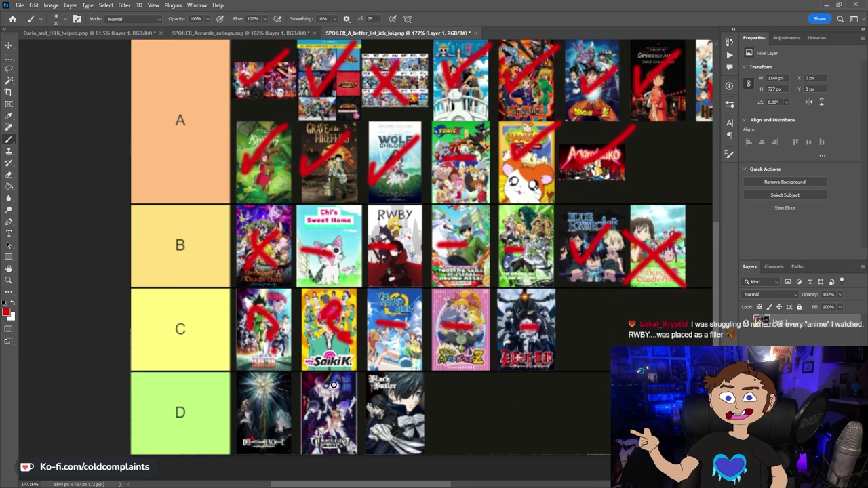
mouse_move(373, 367)
mouse_down()
mouse_move(424, 353)
mouse_move(434, 380)
mouse_move(469, 354)
mouse_move(464, 385)
mouse_move(509, 351)
mouse_up()
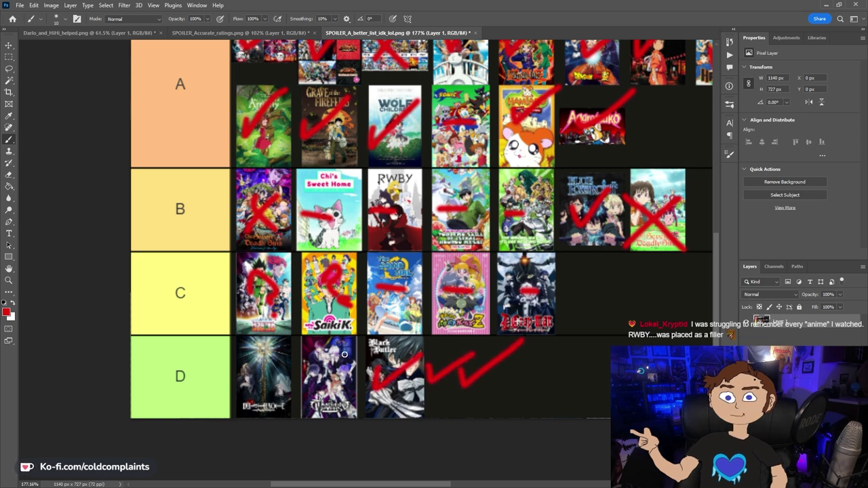
drag(354, 381, 310, 382)
mouse_move(243, 373)
mouse_down()
mouse_move(241, 348)
mouse_move(267, 356)
mouse_move(249, 376)
mouse_move(266, 397)
mouse_up()
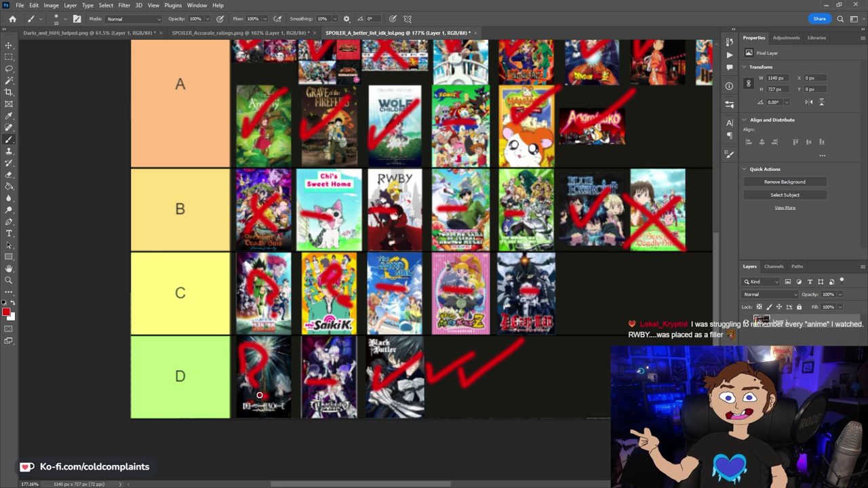
Paint a red arrow from tier C's Saiki K. poster up to tier B, and a check mark across that poster.
scroll(352, 366, down, 1)
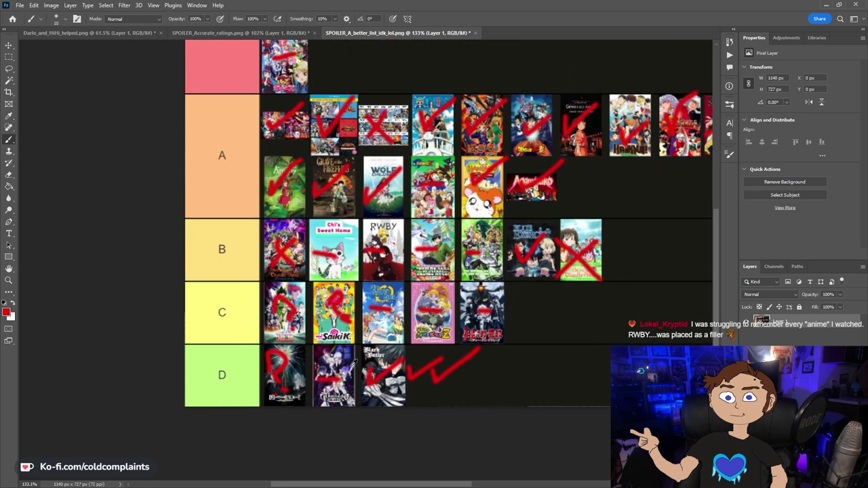
scroll(354, 365, down, 1)
scroll(459, 333, up, 1)
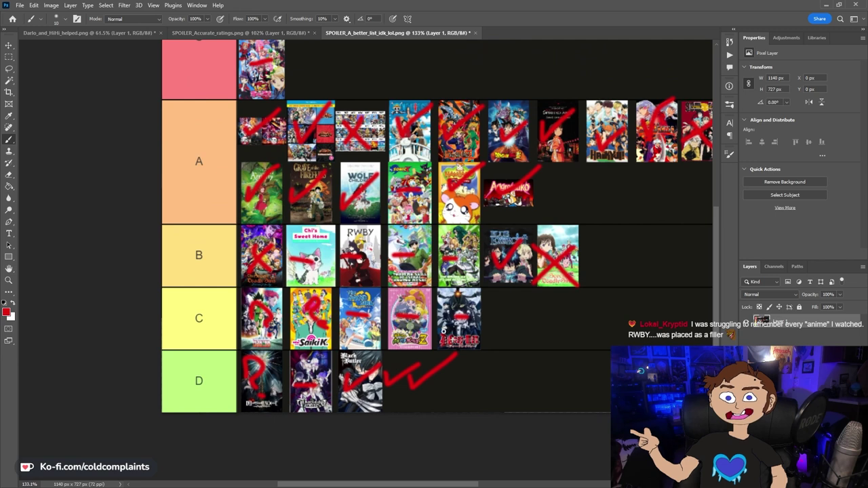
scroll(477, 347, up, 1)
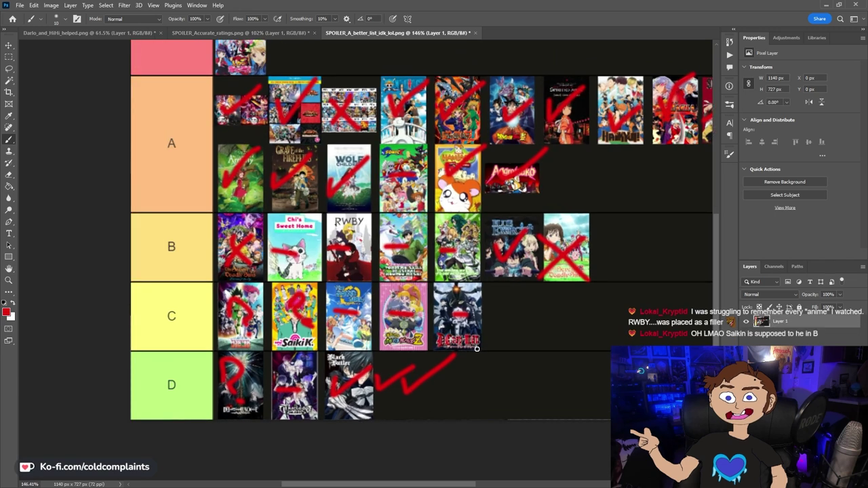
scroll(477, 348, up, 1)
scroll(478, 361, up, 1)
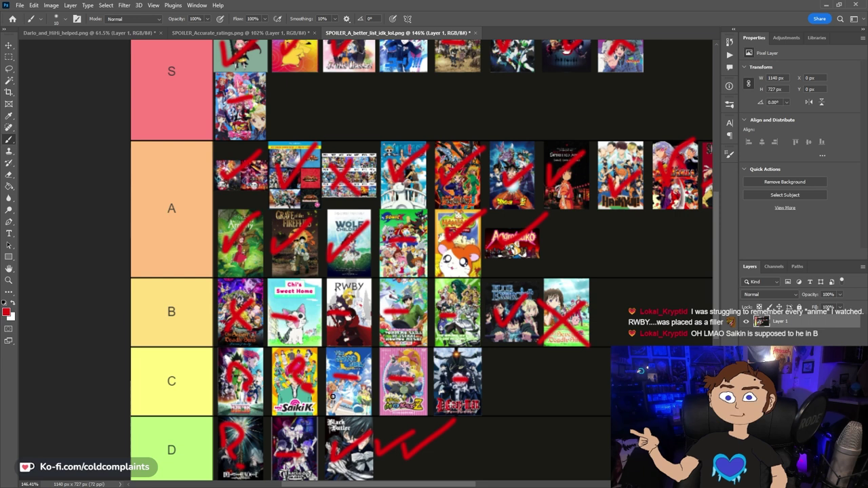
scroll(333, 397, up, 2)
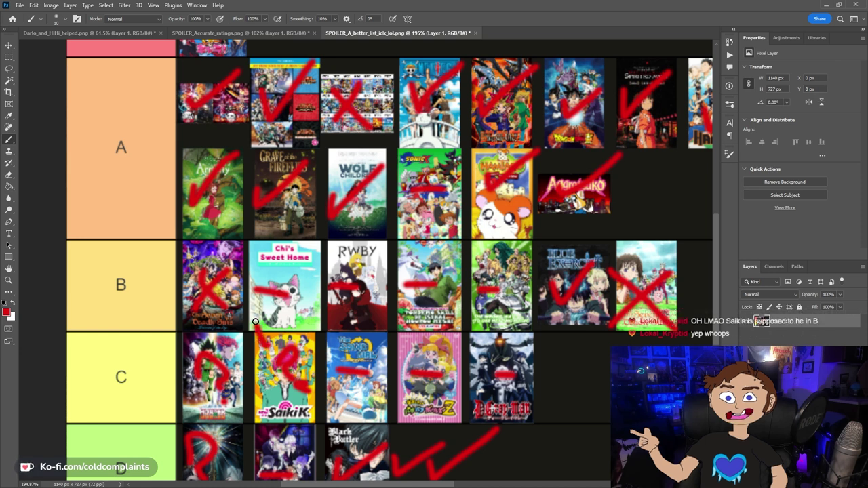
mouse_move(255, 322)
mouse_down()
mouse_move(246, 331)
mouse_move(266, 328)
mouse_up()
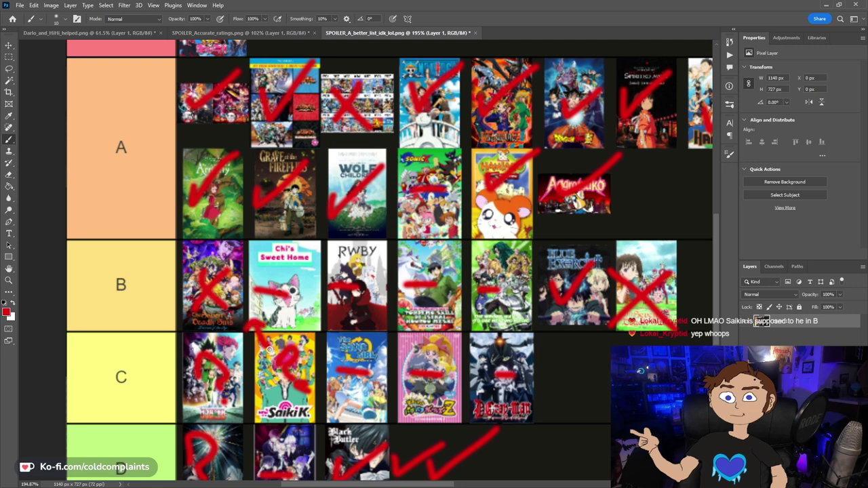
mouse_move(264, 392)
mouse_down()
mouse_move(265, 410)
mouse_move(292, 389)
mouse_up()
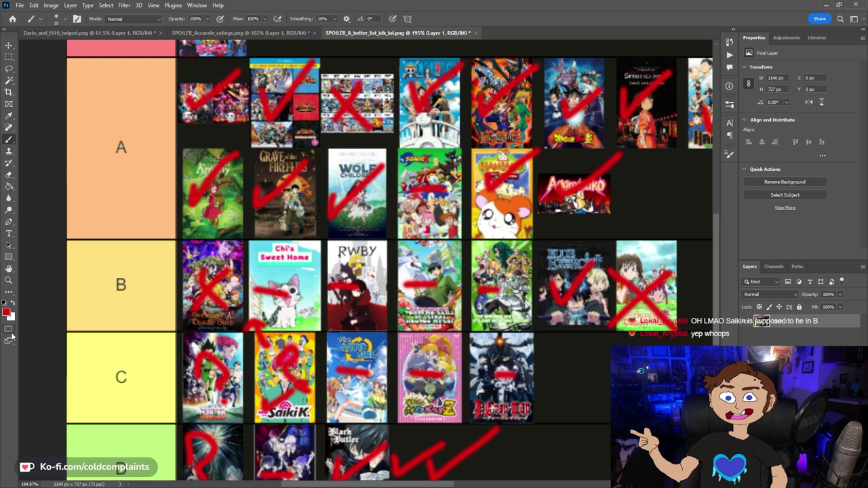
Paint a red check mark on the fourth poster of tier S's upper row.
scroll(475, 363, down, 3)
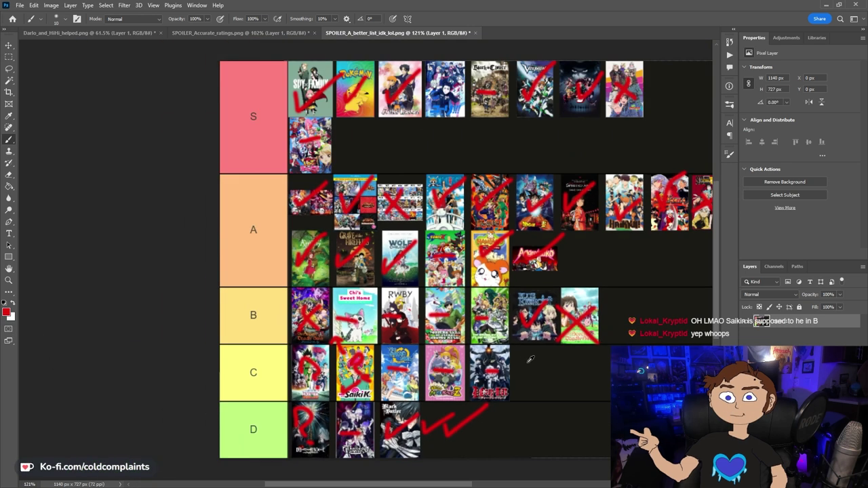
scroll(526, 360, down, 4)
scroll(623, 343, up, 2)
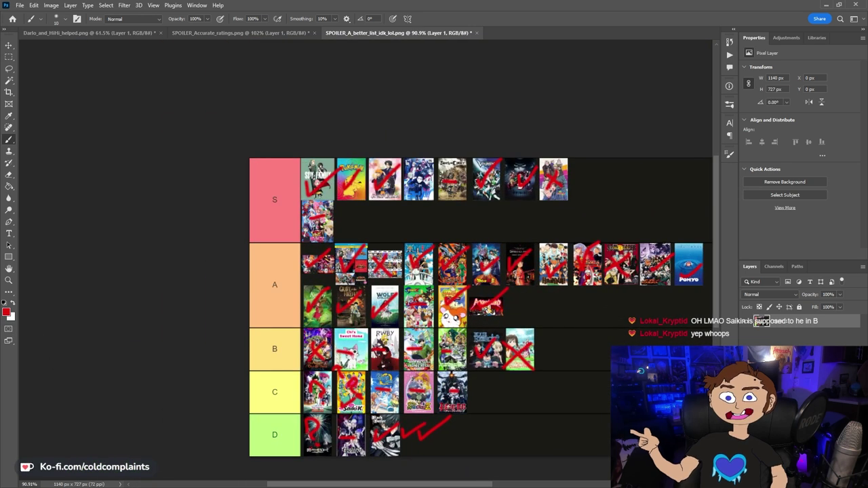
scroll(676, 375, up, 1)
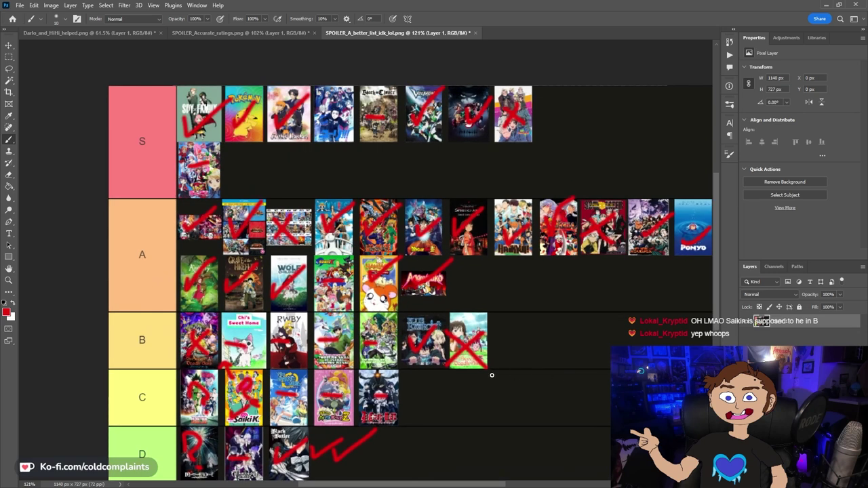
scroll(349, 184, up, 2)
drag(323, 136, 346, 117)
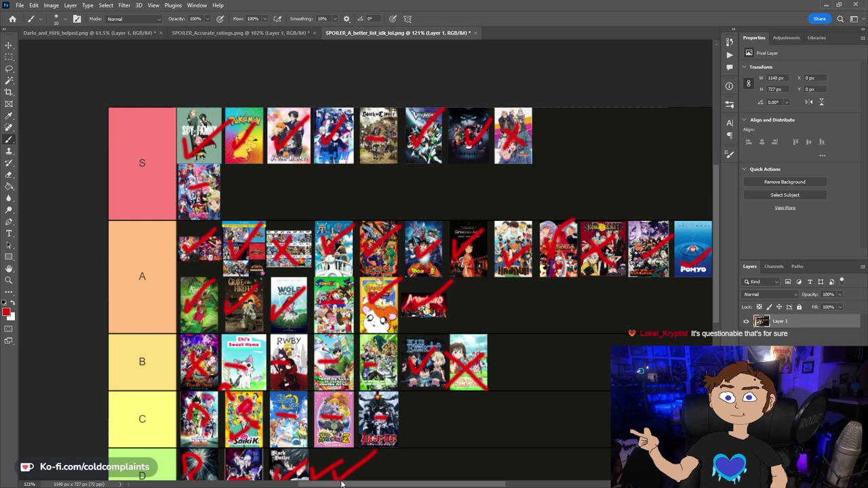
Write the overall score 6.5/10 in red in tier S's empty area beside its last poster.
drag(350, 486, 380, 486)
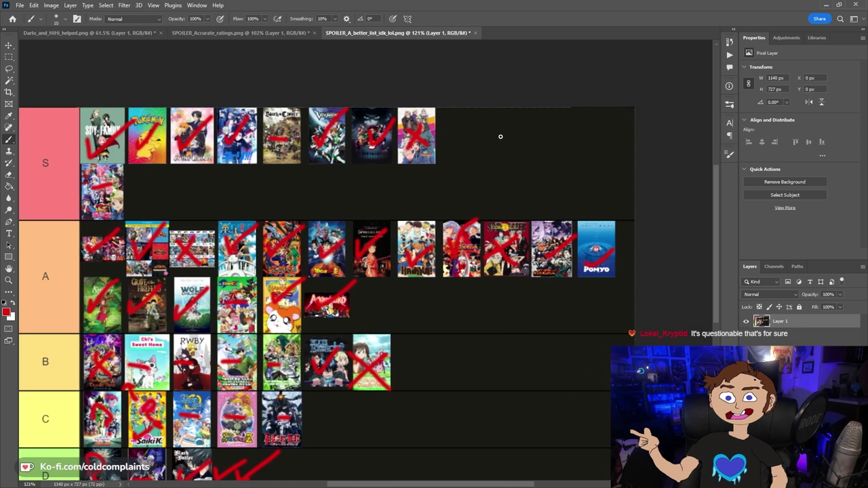
mouse_move(494, 133)
mouse_down()
mouse_move(461, 162)
mouse_move(482, 160)
mouse_up()
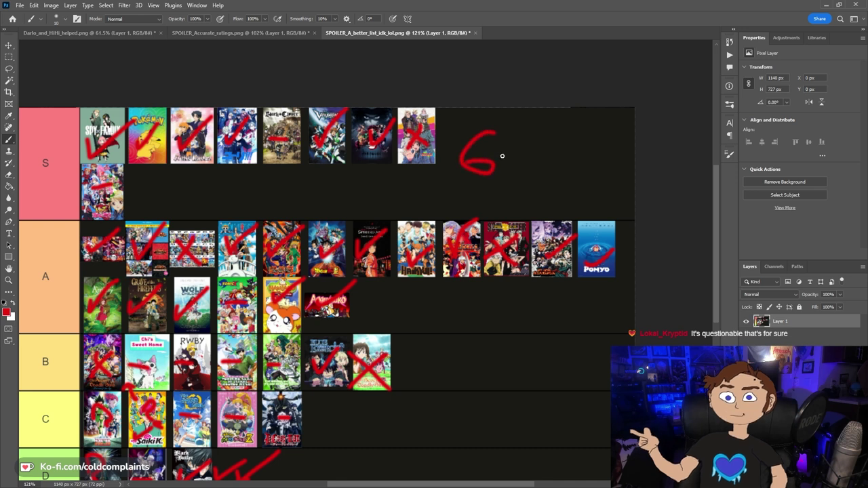
click(511, 167)
mouse_move(517, 135)
mouse_down()
mouse_move(543, 149)
mouse_move(531, 168)
mouse_up()
drag(584, 123, 554, 184)
mouse_move(578, 147)
mouse_down()
mouse_move(585, 180)
mouse_move(607, 170)
mouse_move(590, 142)
mouse_up()
Write the grade D+ in red below the 6.5/10 score.
mouse_move(456, 185)
mouse_down()
mouse_move(458, 197)
mouse_move(457, 181)
mouse_move(476, 199)
mouse_move(461, 209)
mouse_up()
click(485, 197)
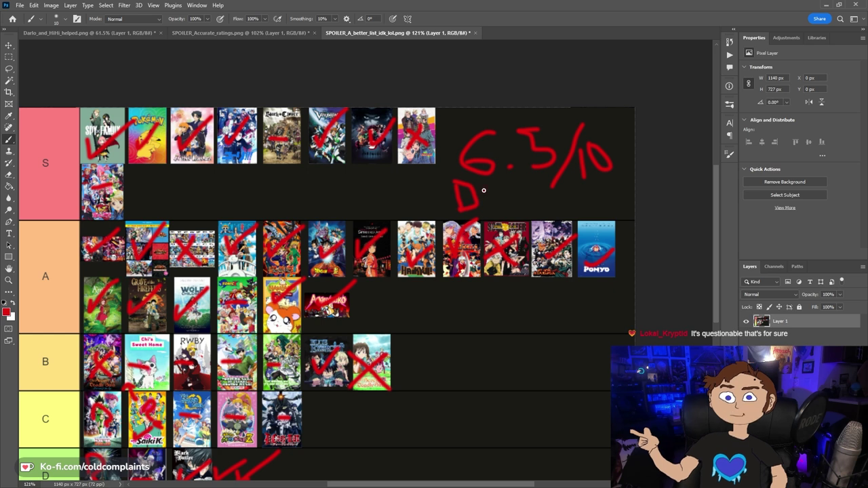
mouse_move(491, 192)
mouse_down()
mouse_move(491, 203)
mouse_move(501, 197)
mouse_up()
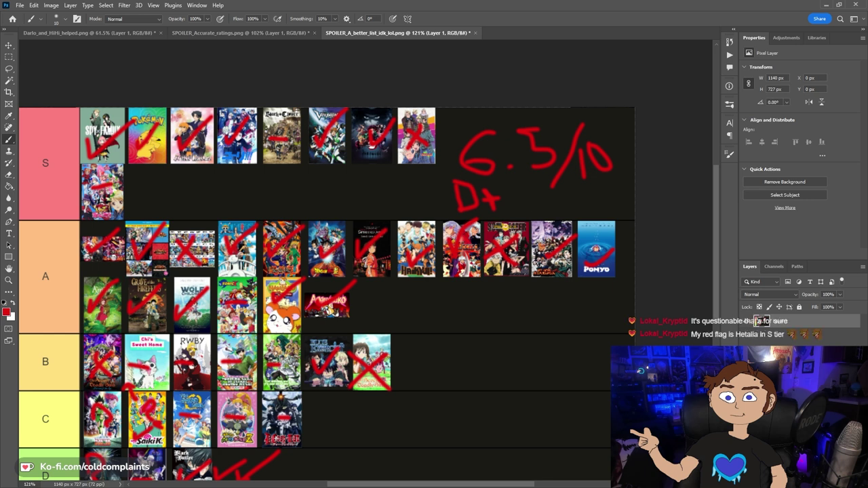
scroll(407, 231, right, 1)
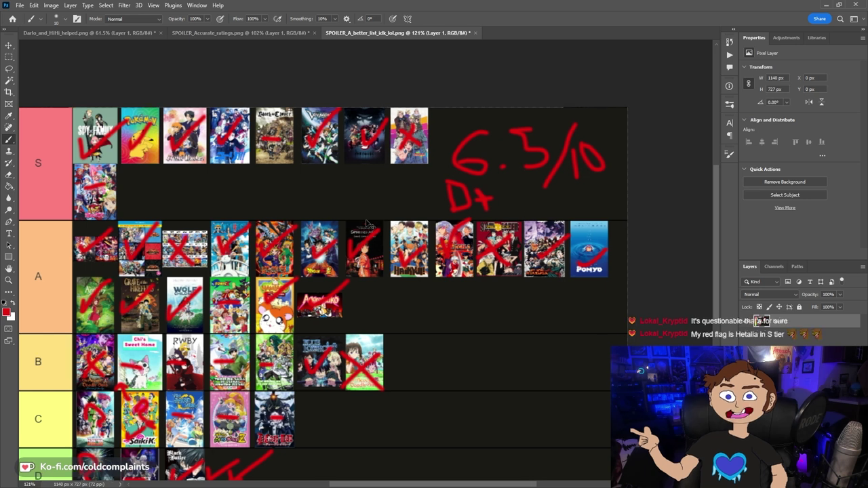
scroll(324, 204, down, 2)
scroll(339, 203, up, 2)
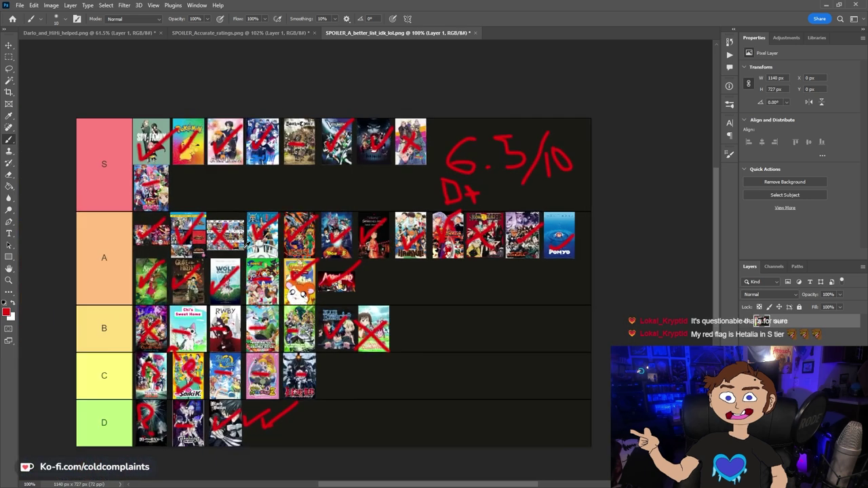